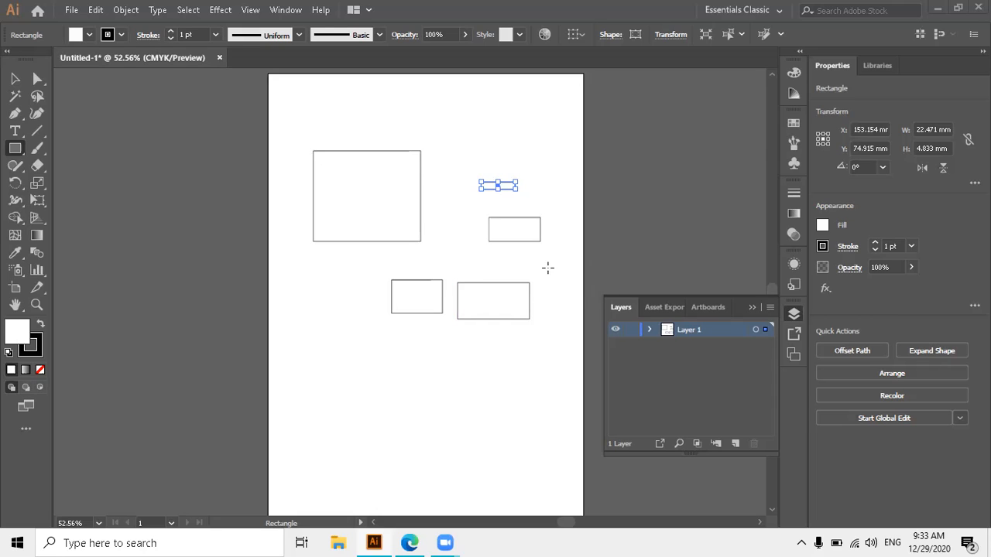
Step: Detach the Layers panel, place it beside the rectangles and expand Layer 1 to list its objects
click(842, 91)
drag(737, 303, 578, 143)
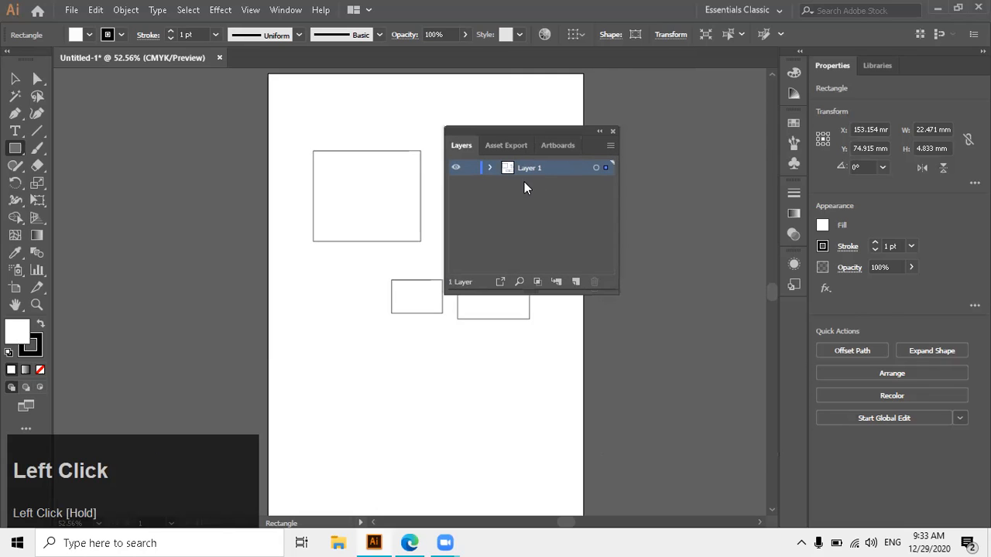
click(490, 169)
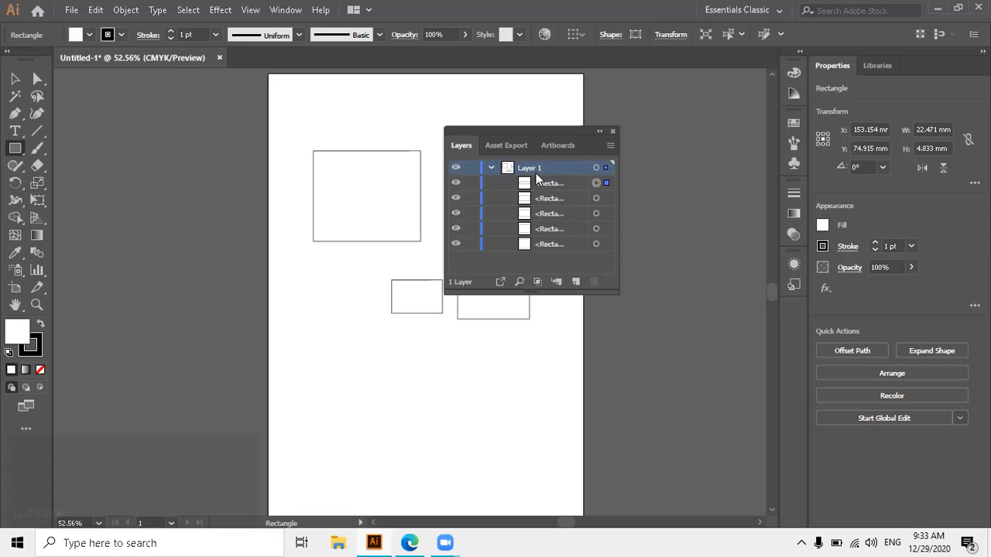
drag(556, 132, 669, 243)
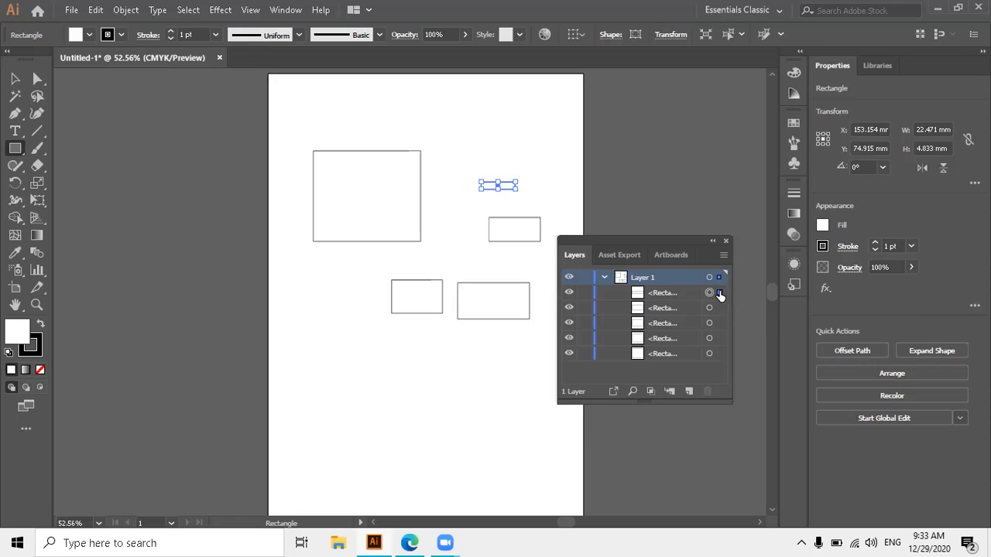
Step: Select each of Layer 1's five rectangles one at a time from the layer list, going from the lowest entry to the highest
click(710, 354)
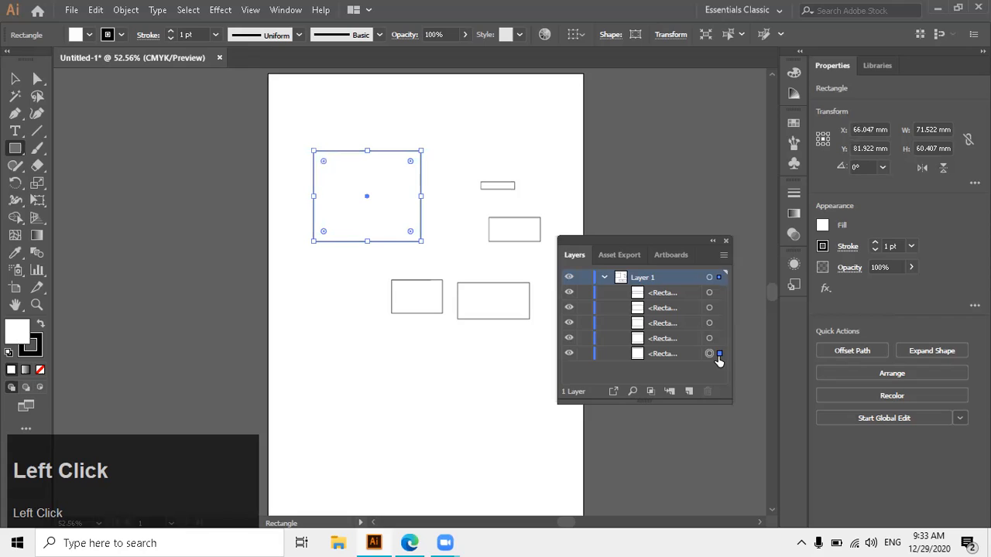
click(710, 338)
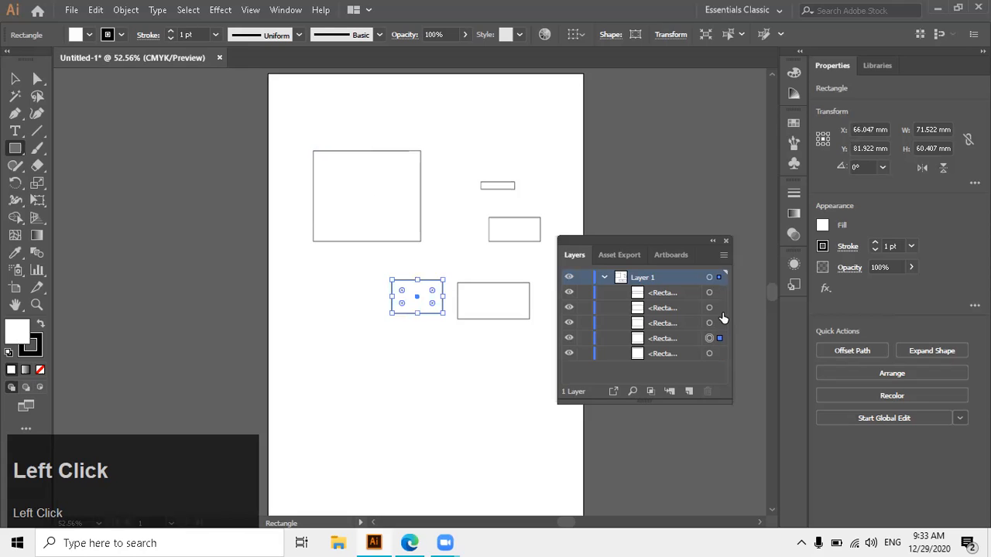
click(718, 322)
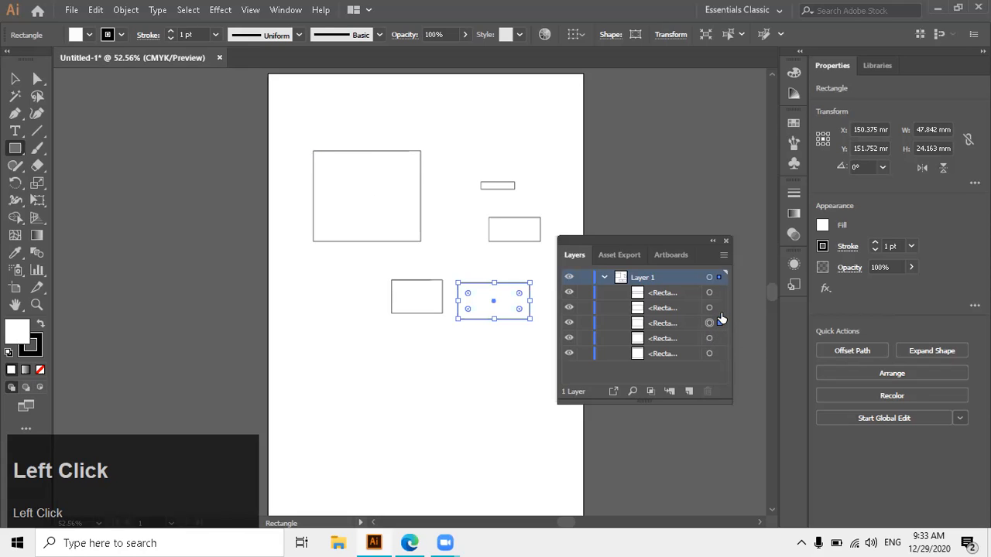
click(719, 307)
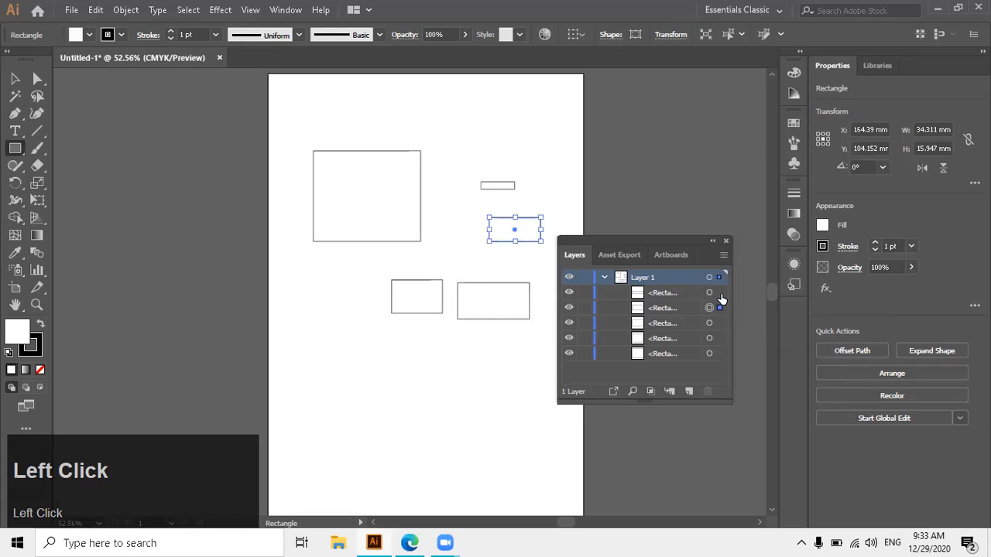
click(719, 293)
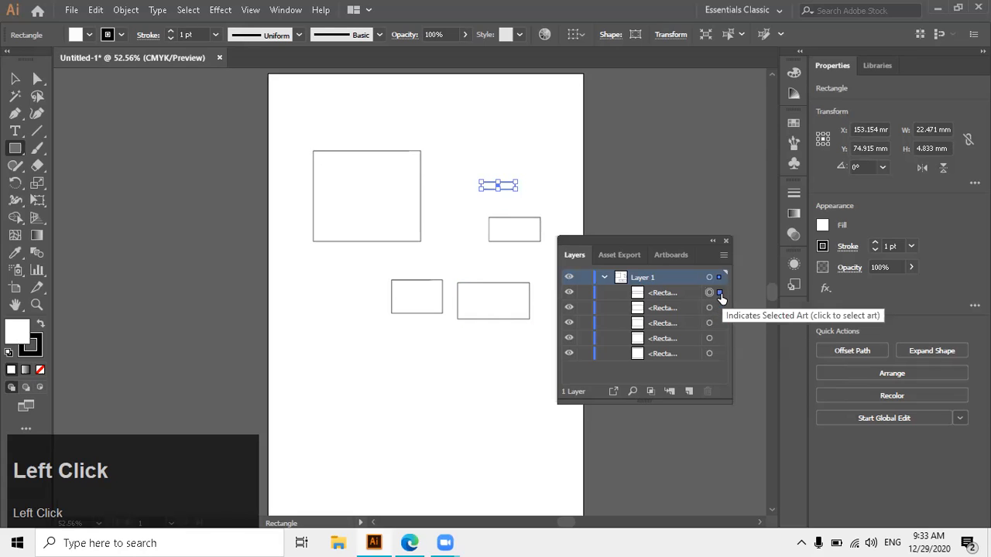
Step: Lock the topmost rectangle in Layer 1, the small thin one, and hide it
click(583, 298)
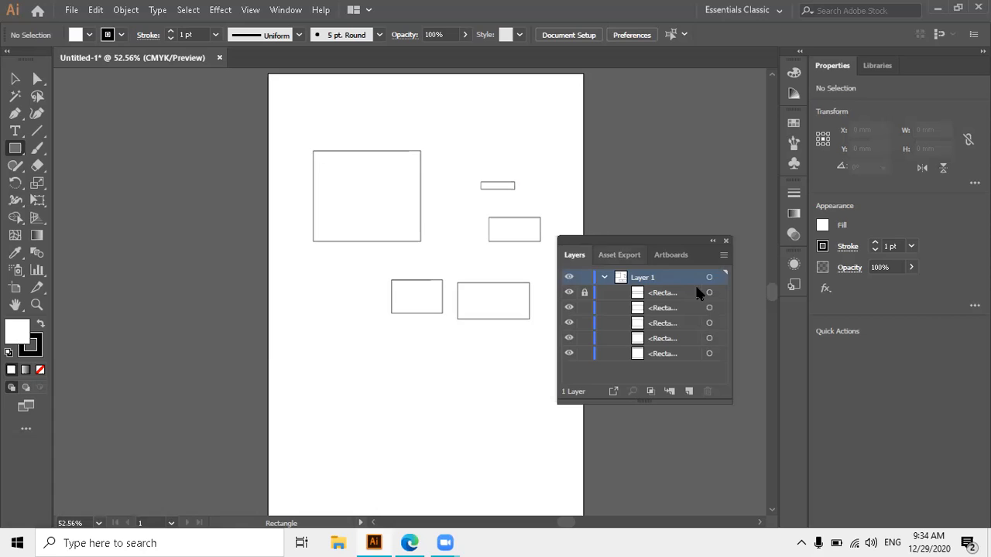
click(587, 295)
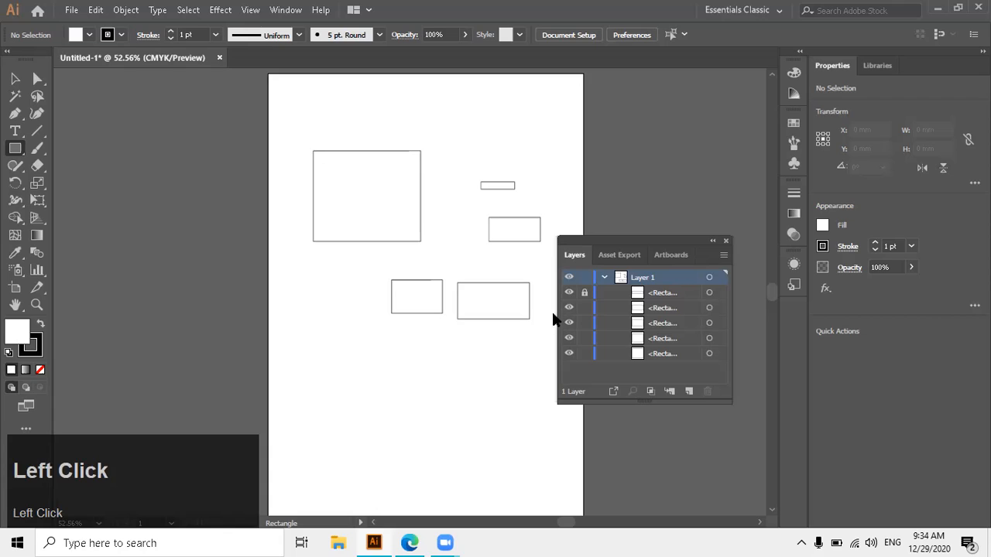
click(570, 293)
click(570, 293)
click(570, 294)
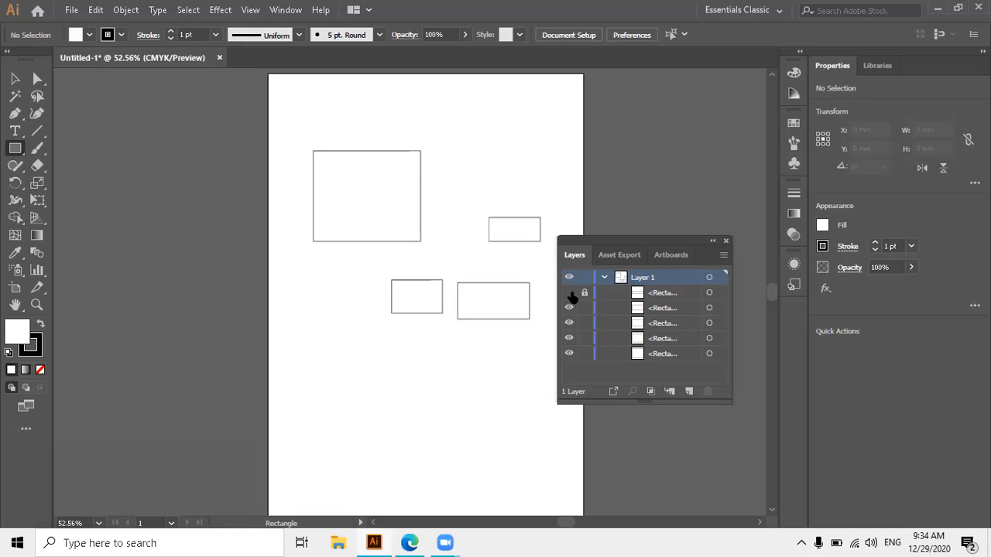
Step: Create a new layer above Layer 1 and draw four rectangles on it, partly covering the existing ones
click(685, 391)
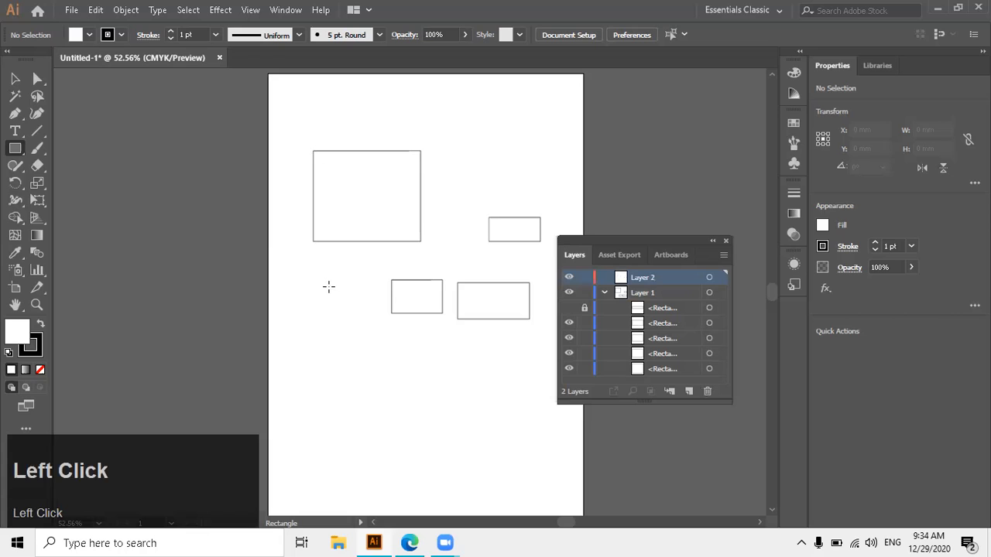
drag(333, 282, 548, 377)
drag(464, 416, 638, 491)
drag(434, 269, 608, 242)
drag(465, 142, 579, 221)
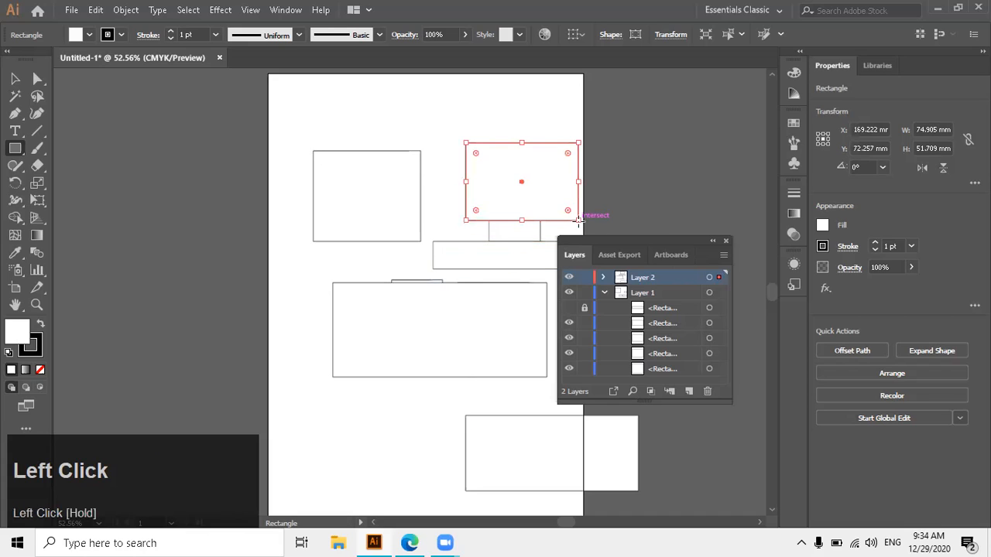
Step: Toggle Layer 1's visibility, leaving it visible, and lock the whole layer
click(569, 293)
click(583, 293)
click(570, 294)
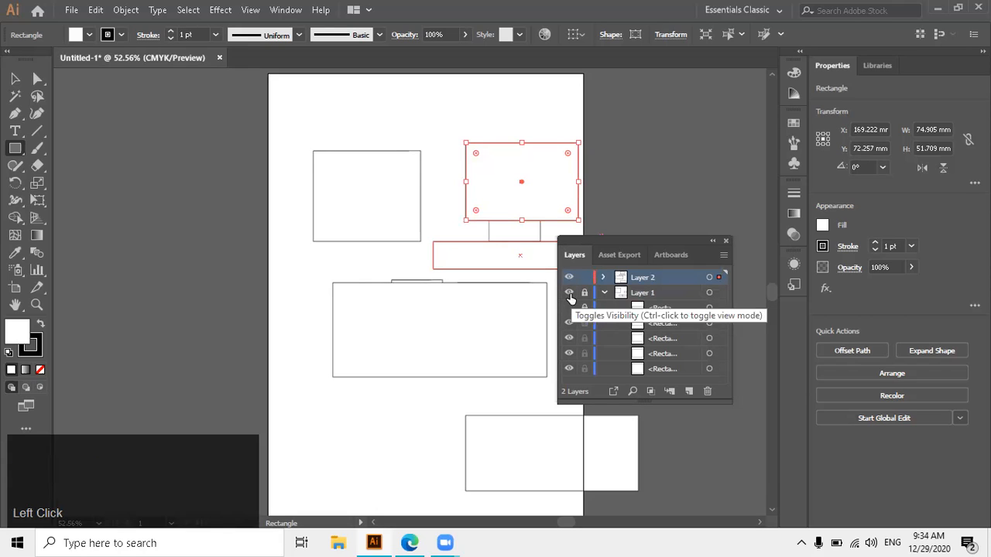
Step: Move the Layers panel away from the artwork and try to select the locked Layer 1 rectangle with the Selection tool
click(712, 241)
drag(571, 242, 713, 218)
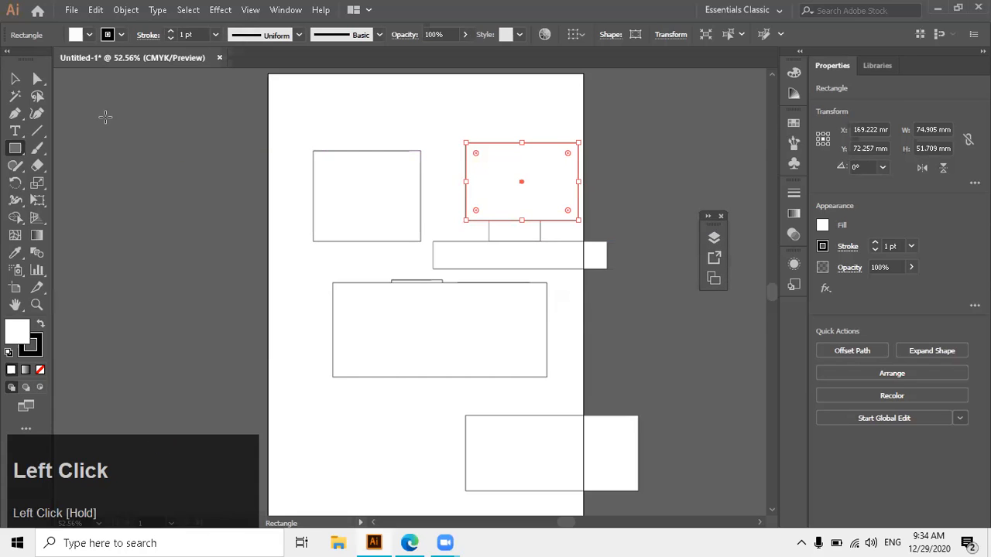
click(14, 78)
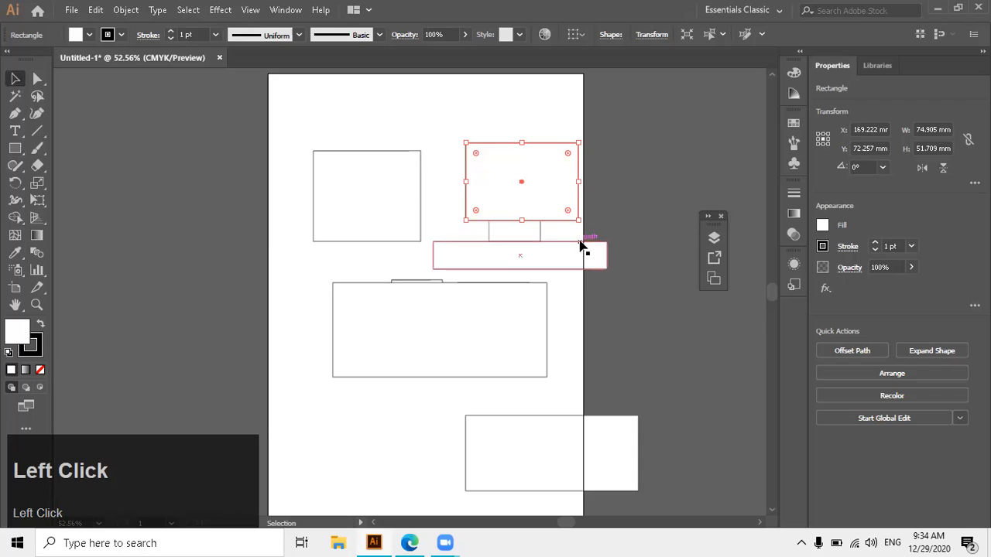
click(709, 221)
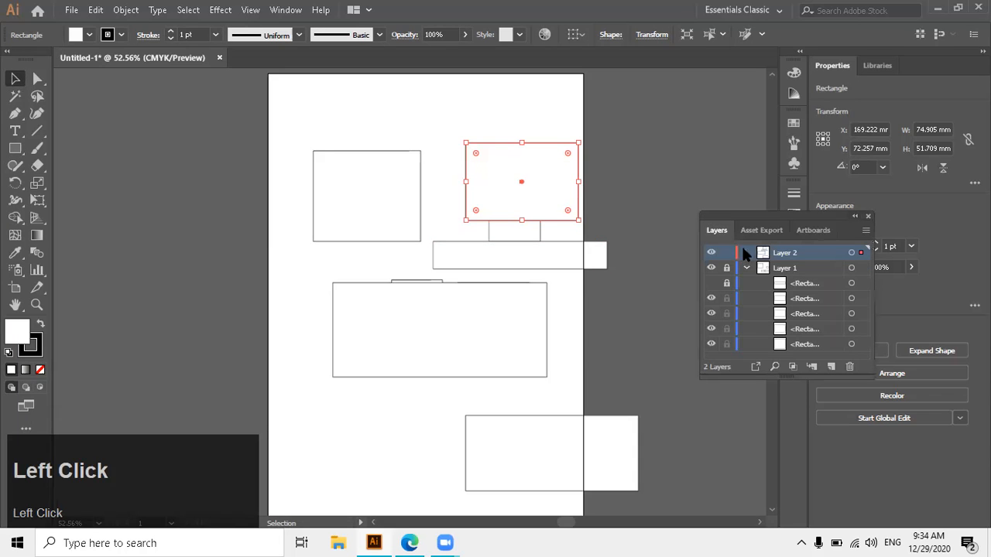
click(534, 231)
click(629, 84)
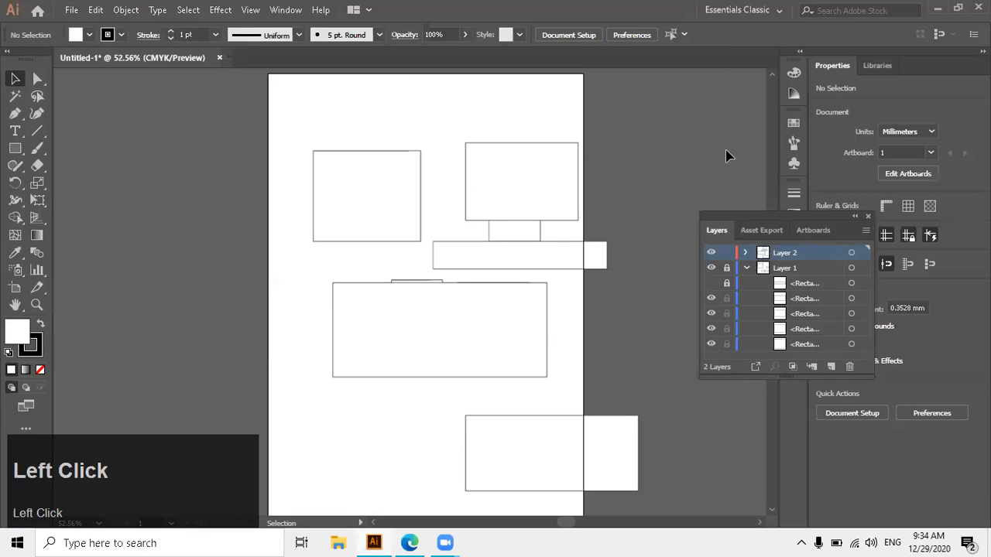
click(726, 157)
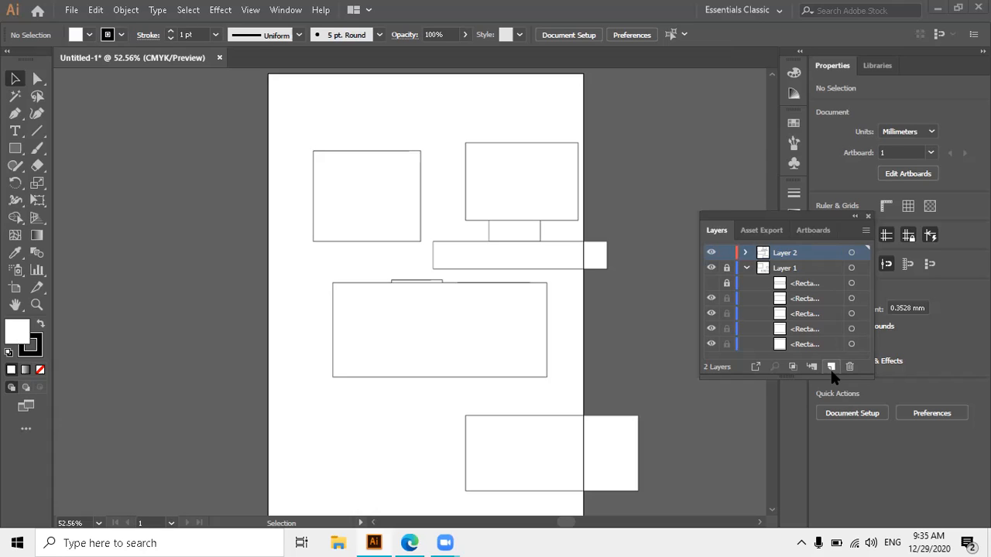
click(545, 230)
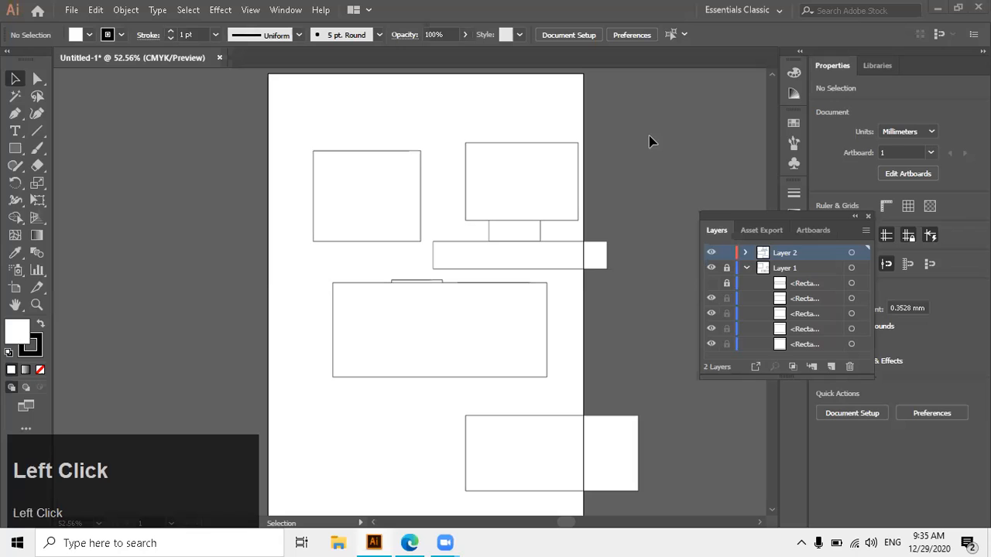
Step: Reorder the layers so Layer 1 sits above Layer 2, and collapse Layer 1's object list
drag(798, 269, 788, 244)
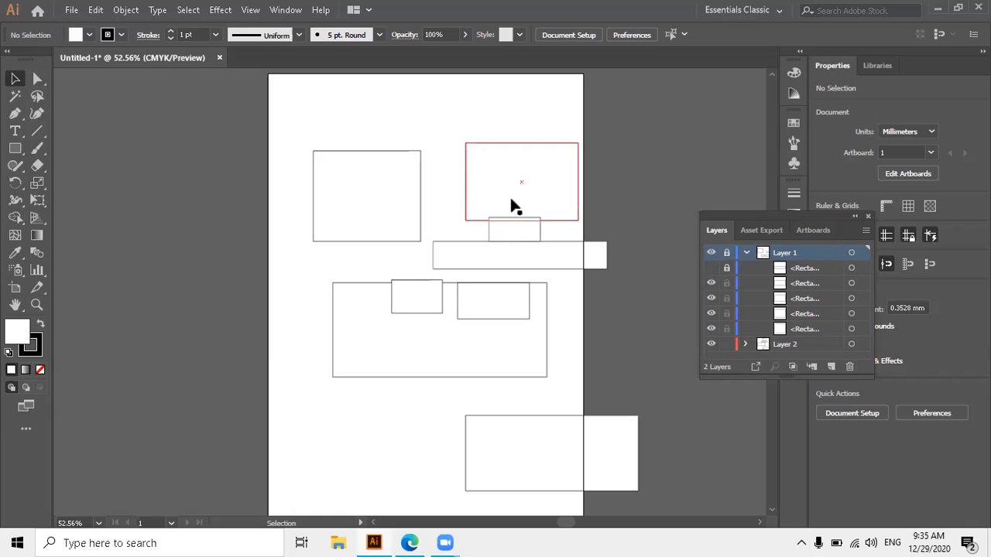
click(746, 254)
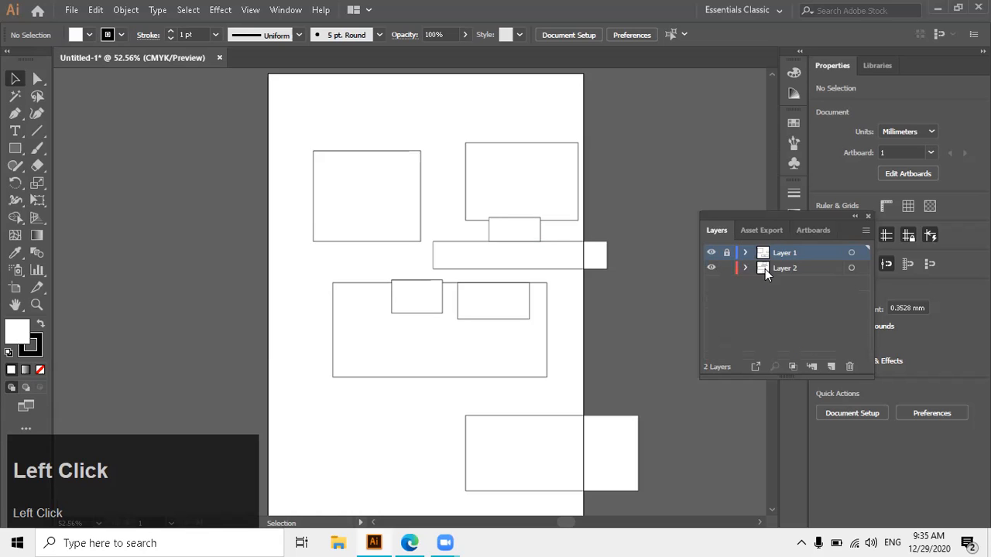
Step: Delete Layer 2 together with all its artwork
click(784, 268)
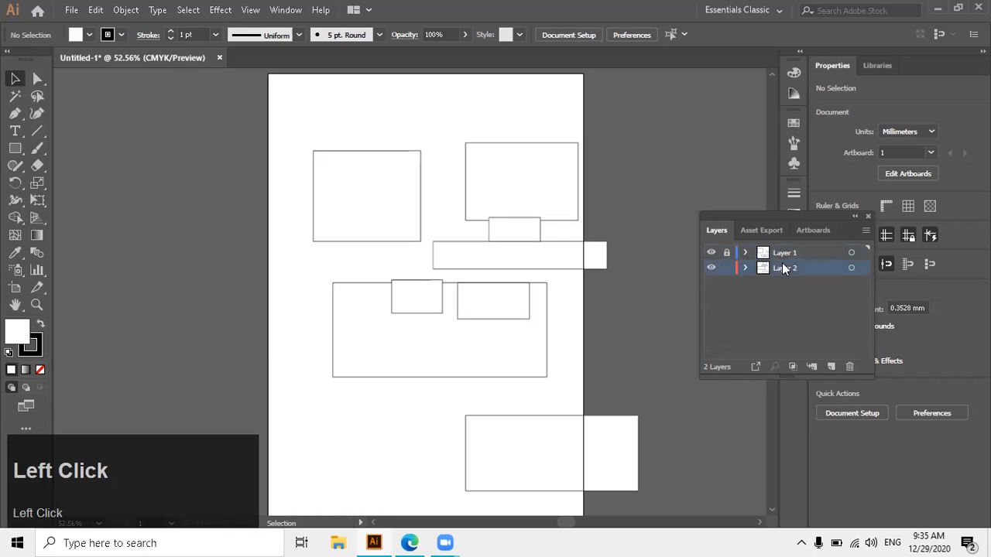
click(855, 362)
click(517, 288)
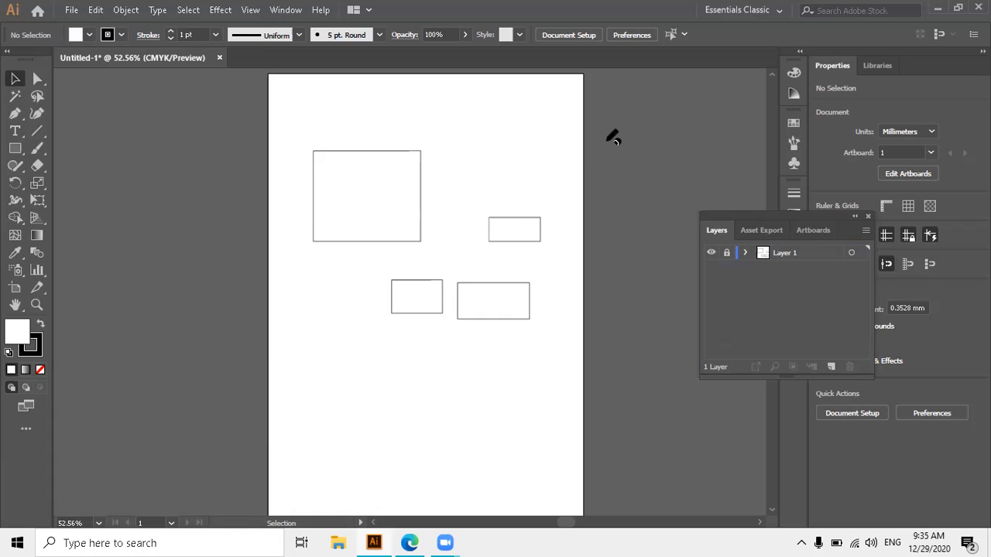
Step: Unlock Layer 1 and collapse the Layers panel
click(795, 251)
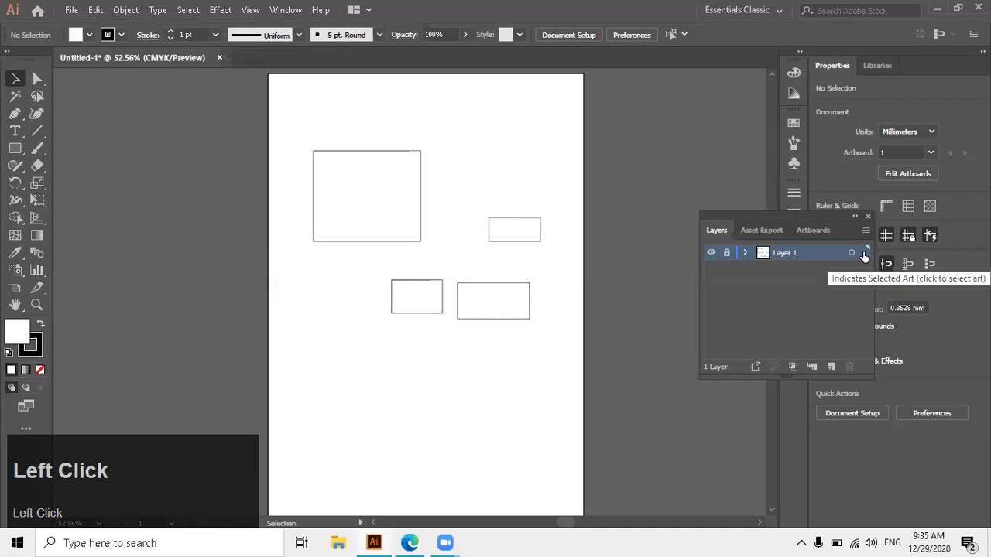
click(726, 252)
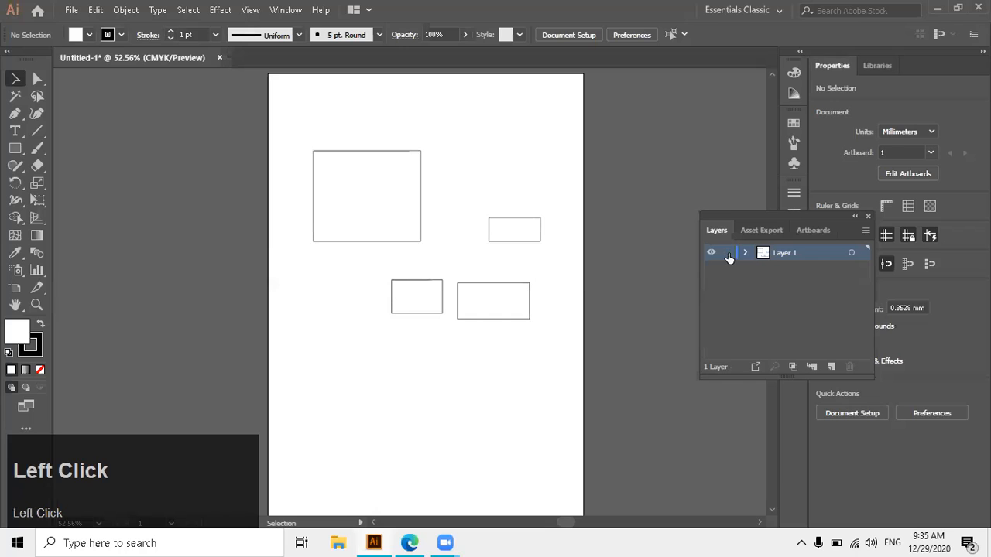
click(854, 217)
Step: Delete the four visible rectangles from the artboard
drag(336, 134, 542, 281)
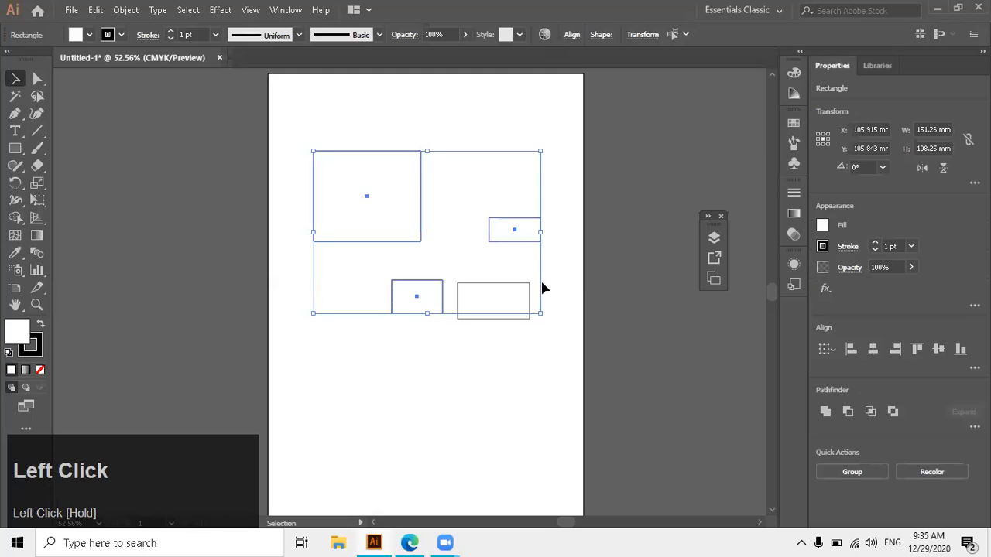
key(Delete)
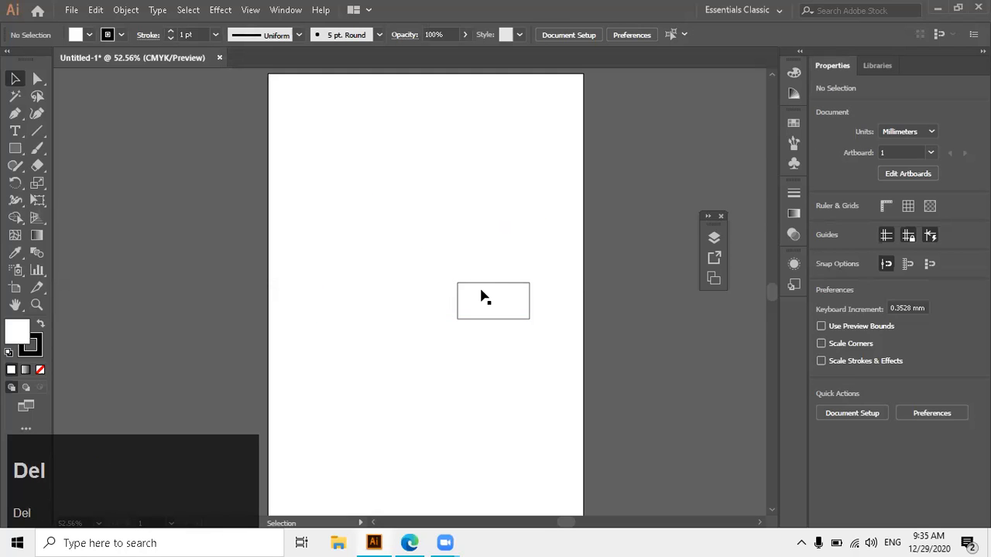
click(482, 296)
key(Delete)
Step: Draw a triangle about 90 mm wide and 78 mm high with the Polygon tool in the artboard's upper left area
right_click(16, 151)
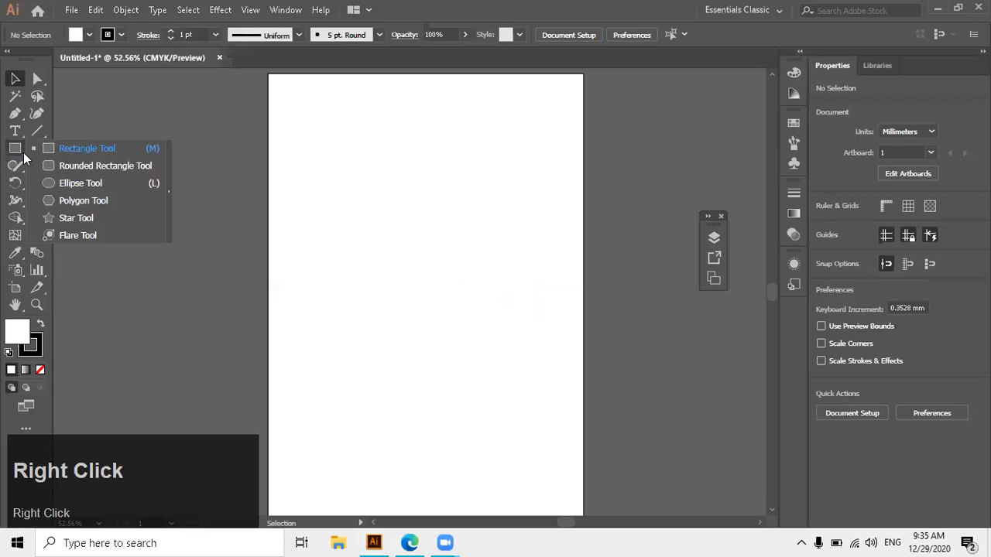
click(100, 201)
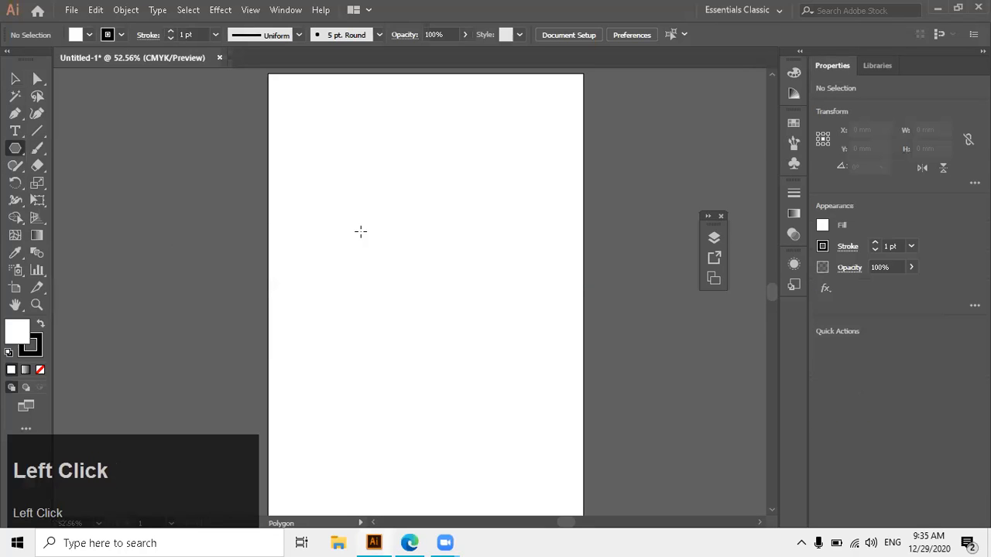
drag(379, 247, 447, 288)
key(shift)
key(Down)
key(Down)
key(Down)
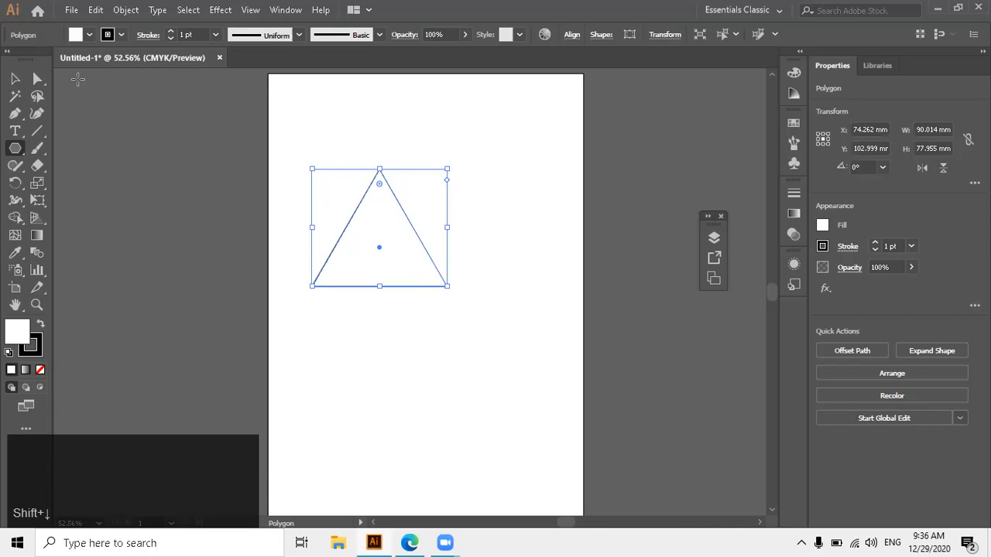
Step: Flip the triangle vertically back and forth, ending with its apex pointing up
click(944, 168)
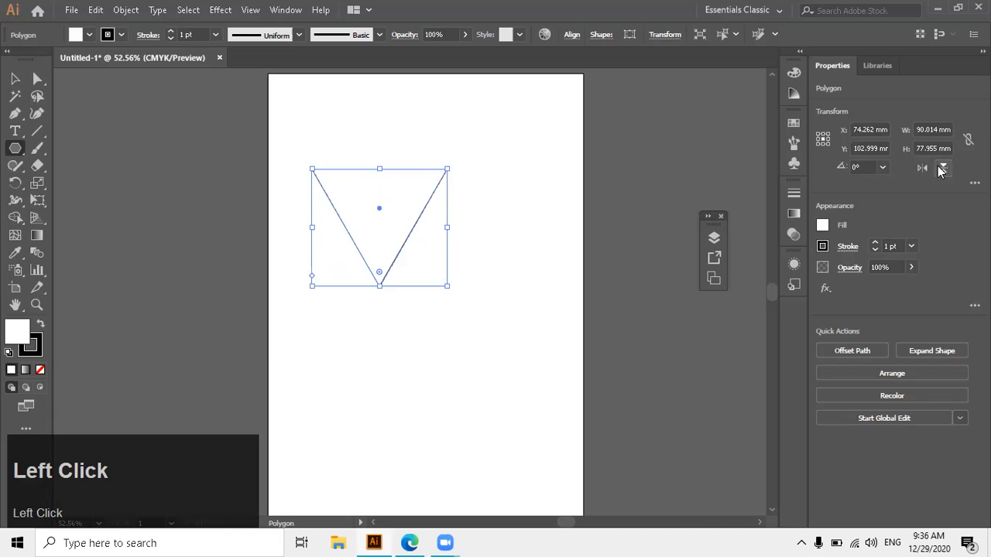
click(943, 168)
click(943, 168)
click(944, 167)
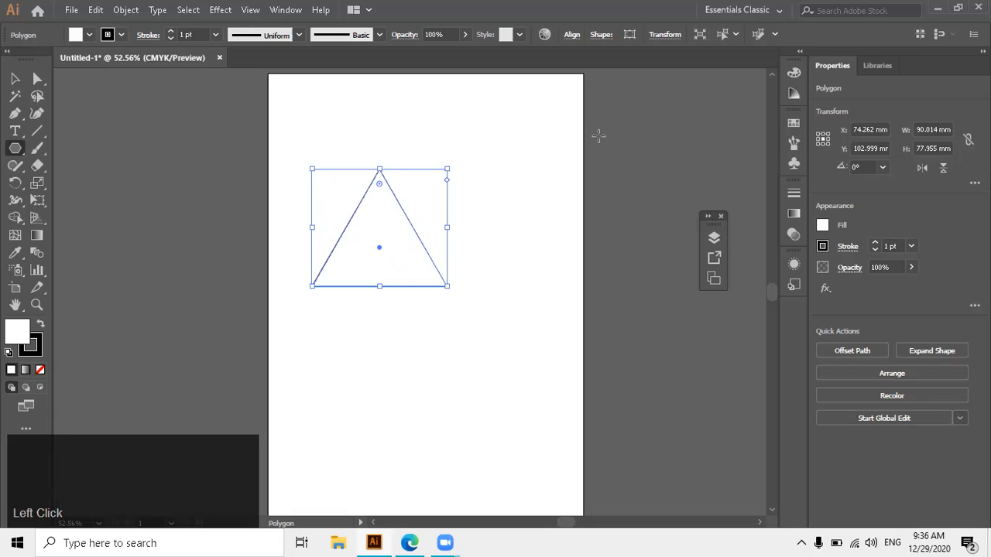
Step: Create a reflected copy of the triangle across the horizontal axis, previewing the horizontal and vertical options first
right_click(361, 186)
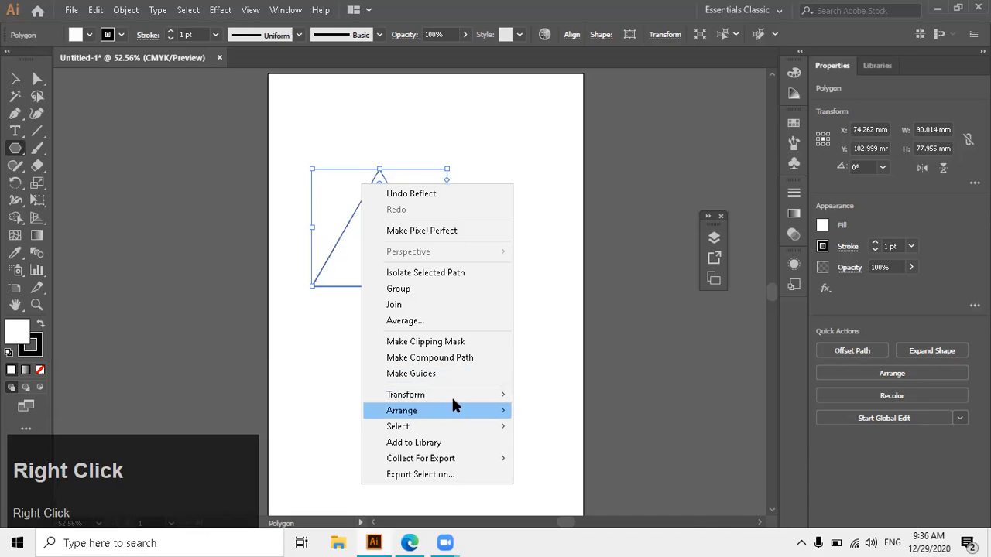
mouse_move(460, 396)
click(621, 447)
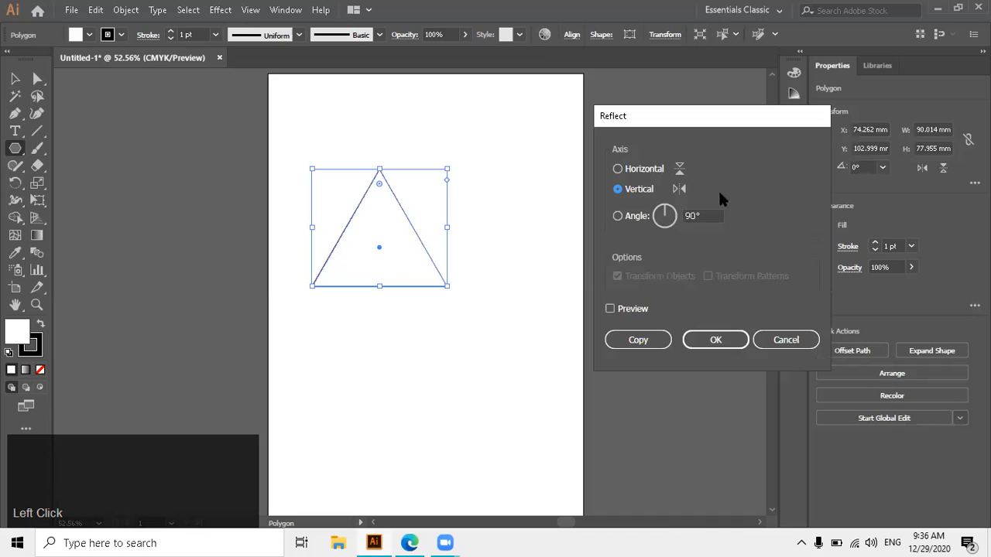
click(643, 168)
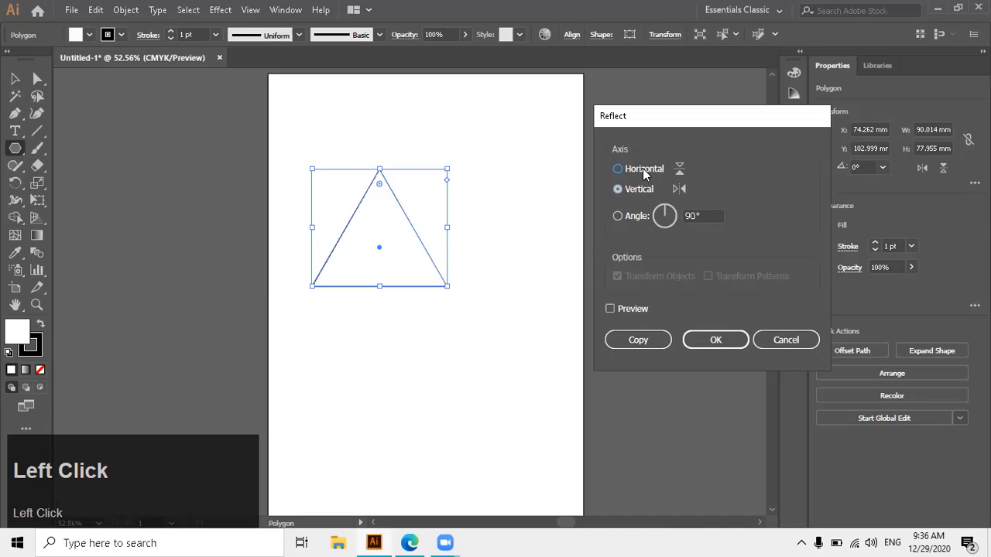
click(630, 307)
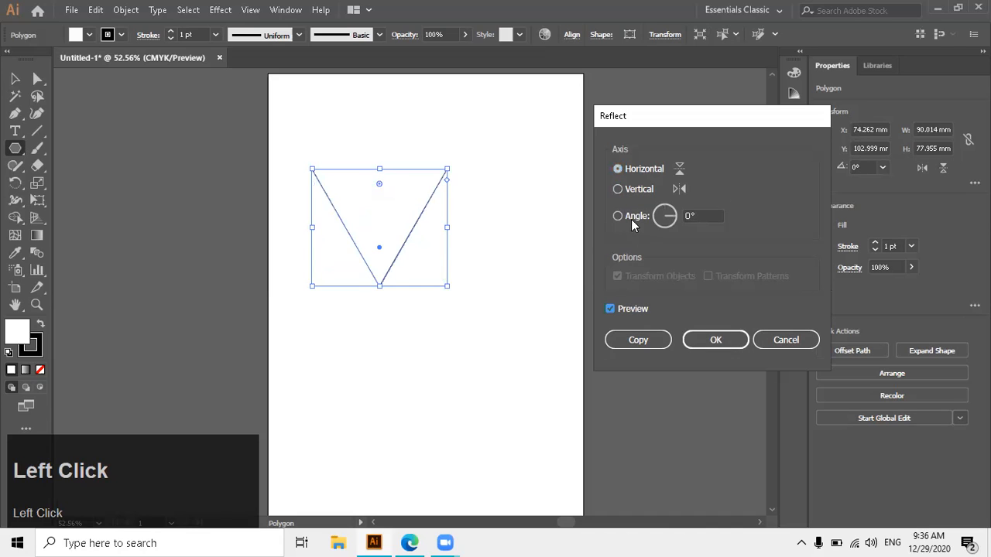
click(641, 189)
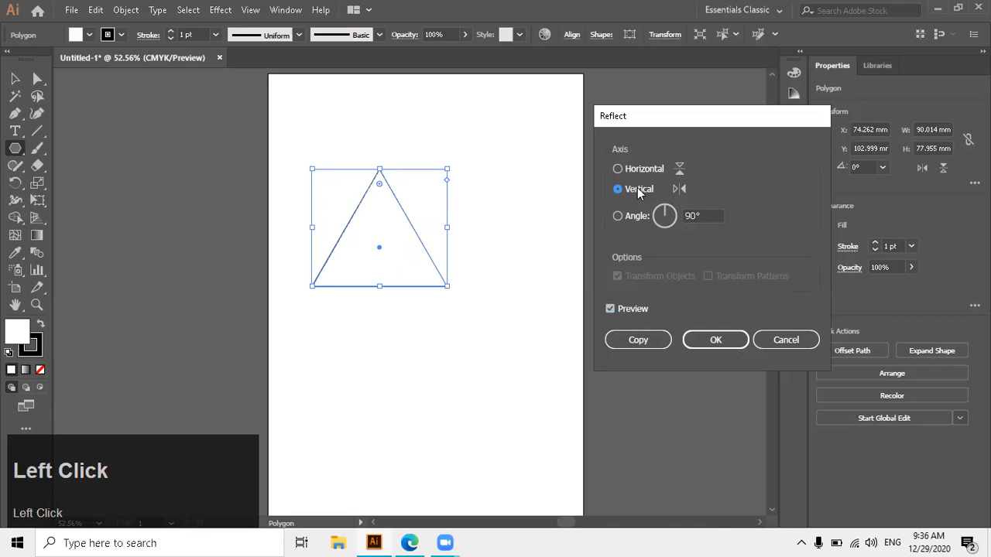
click(627, 309)
click(642, 172)
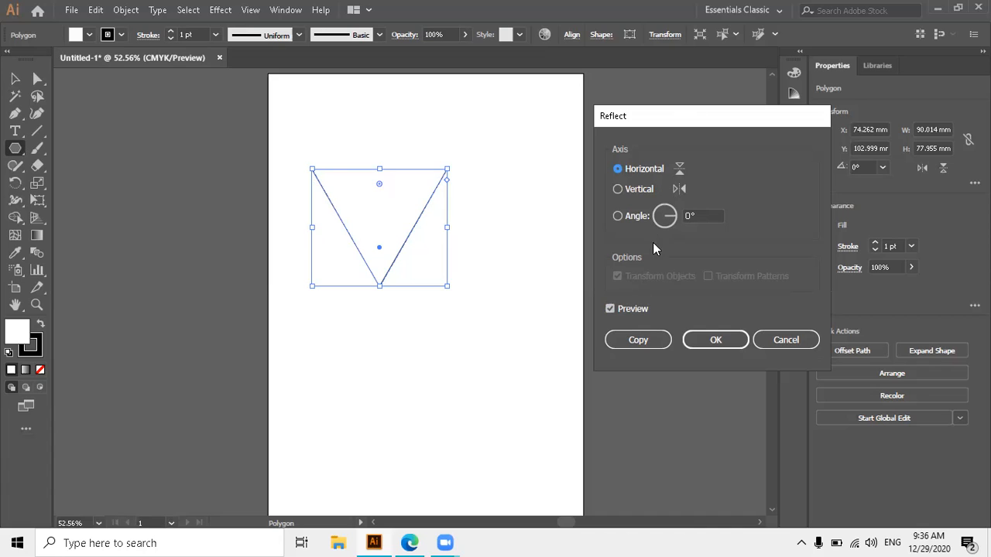
click(638, 339)
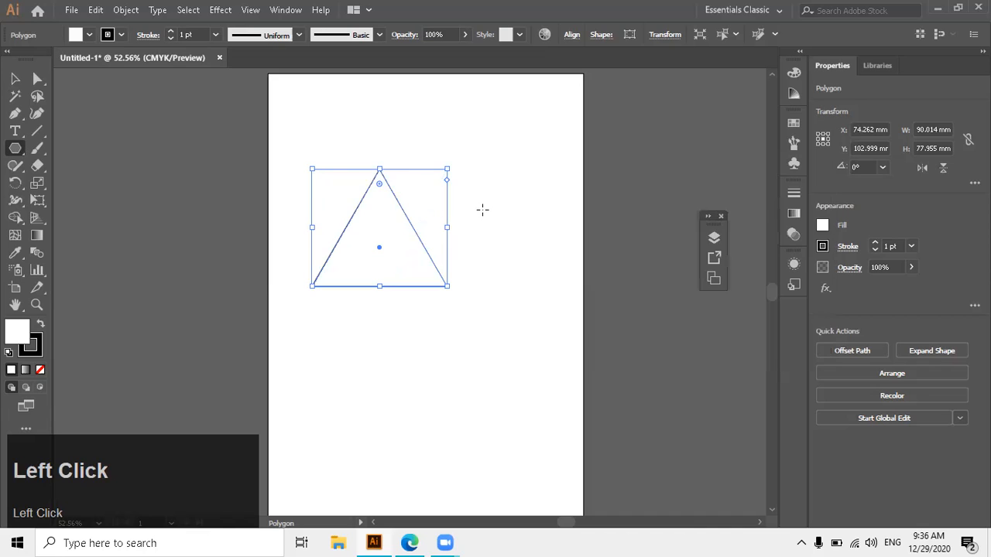
Step: Move the inverted triangle copy straight down so its flat edge meets the base of the upright triangle, and deselect it
click(14, 78)
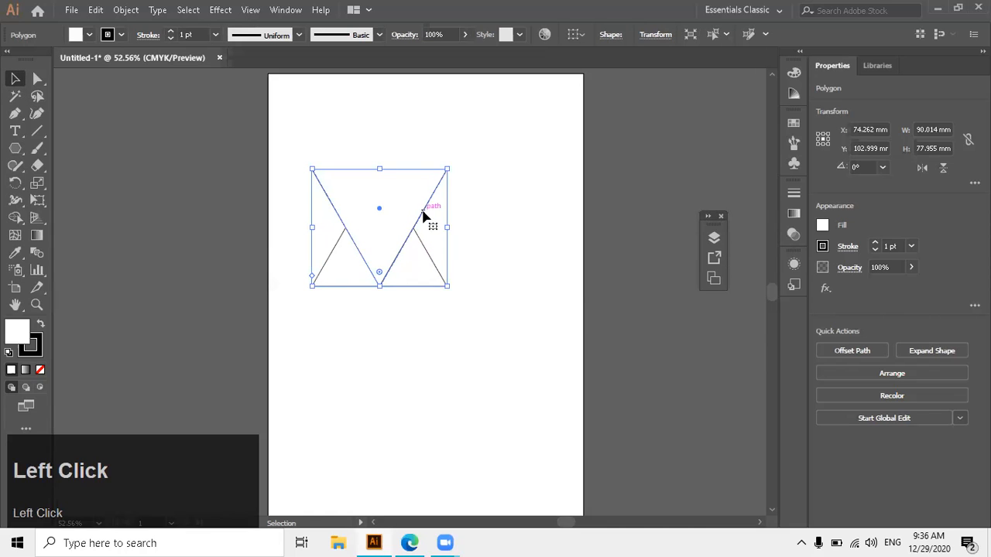
drag(422, 217, 421, 336)
click(484, 178)
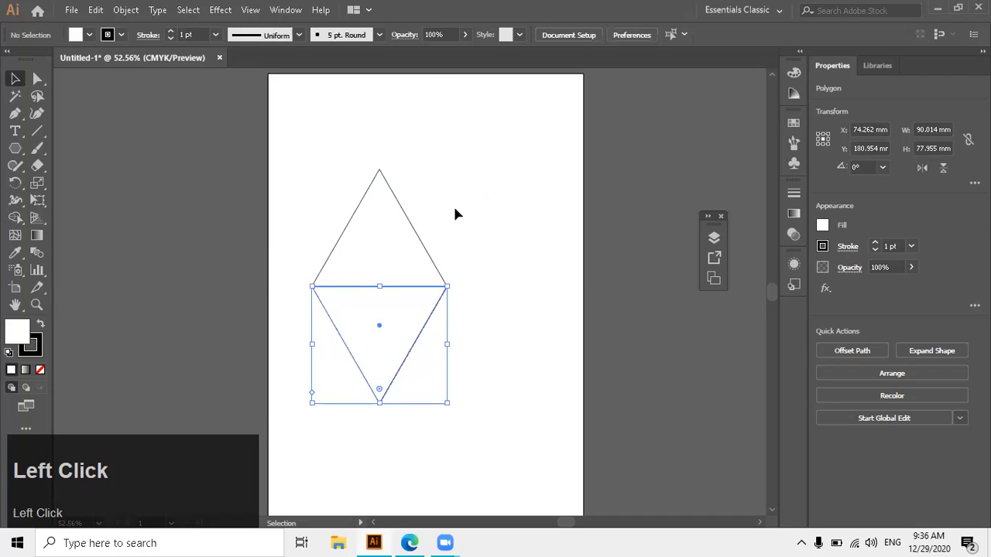
Step: Duplicate the upright triangle to the right of the diamond shape, at about X 174 mm and Y 105 mm
drag(376, 248, 515, 259)
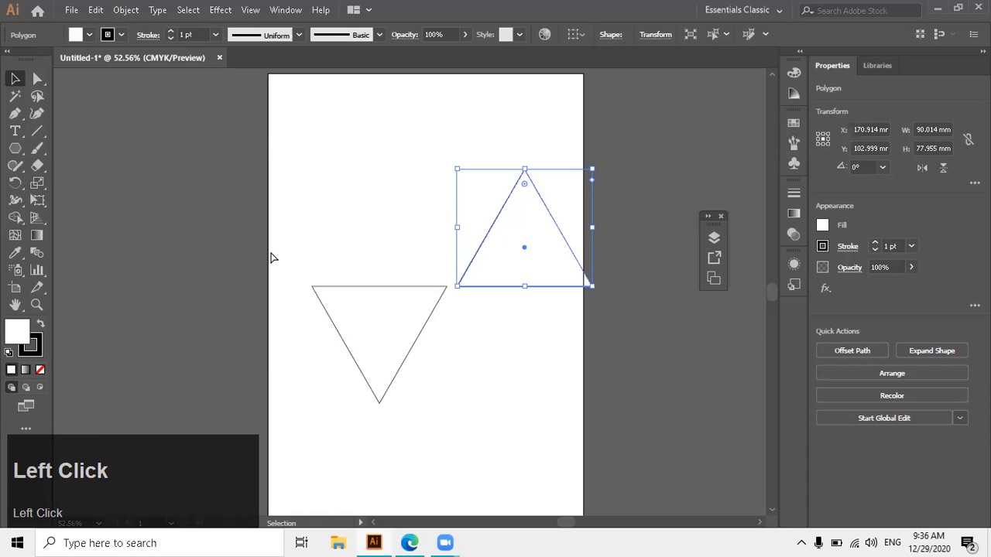
key(ctrl+z)
drag(349, 224, 504, 230)
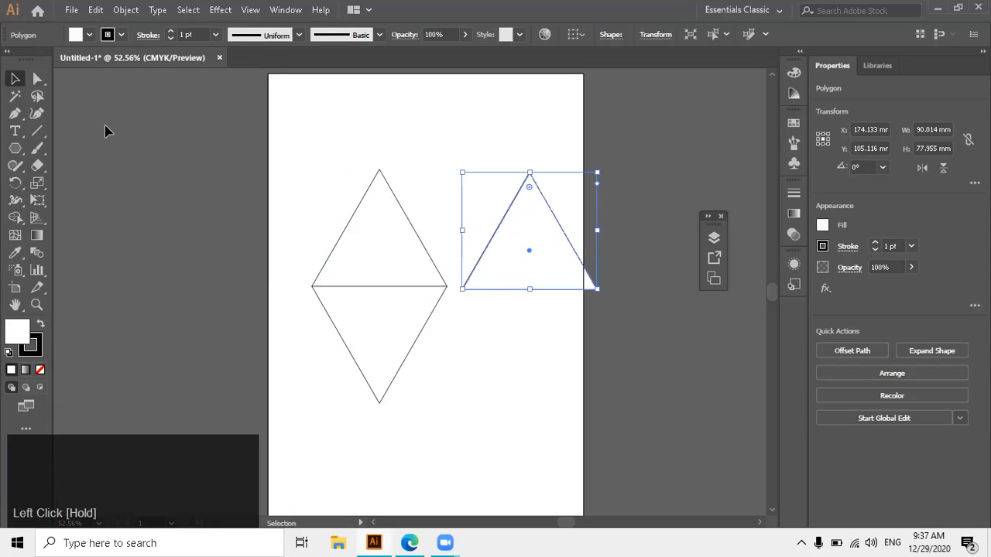
Step: Activate the Reflect tool and examine its reference point at the centre of the duplicated triangle
right_click(42, 185)
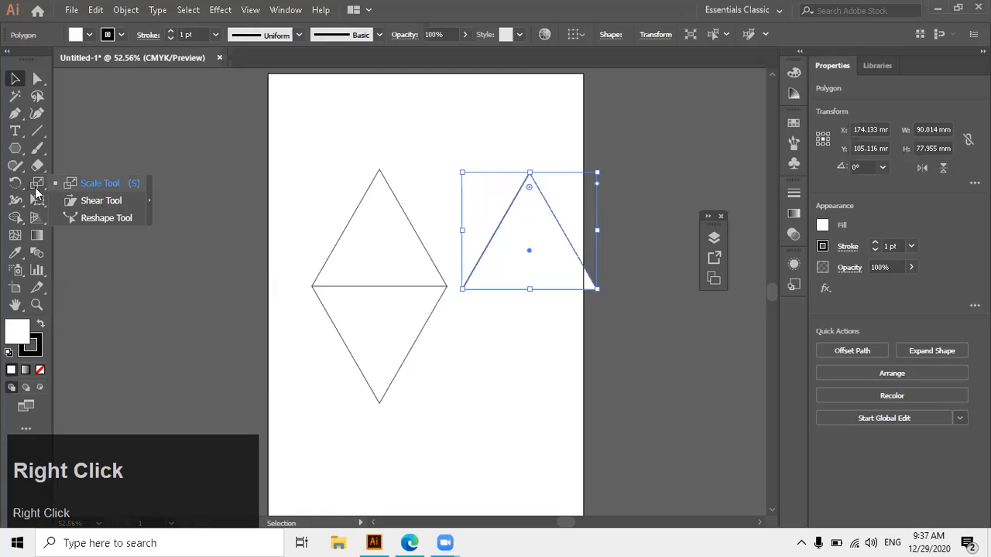
right_click(19, 186)
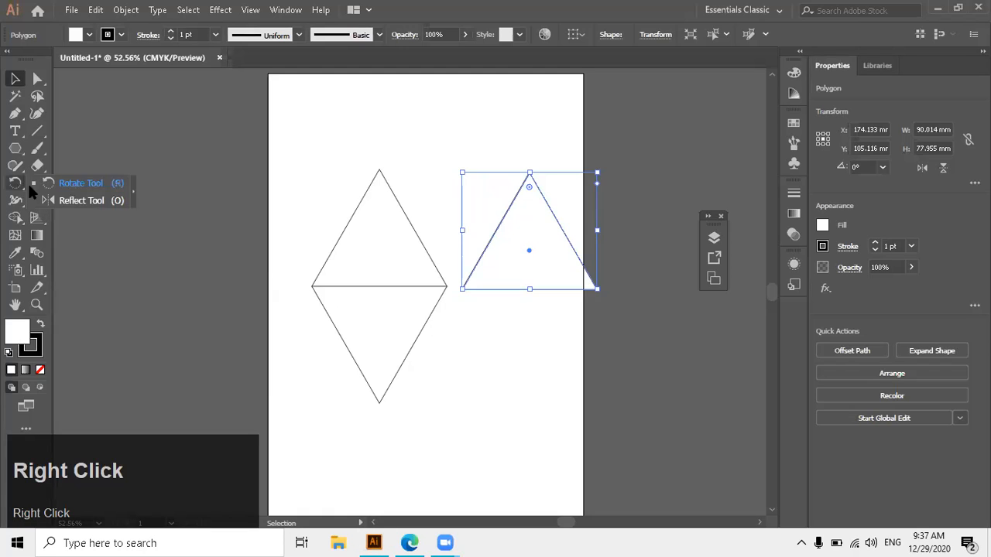
click(71, 200)
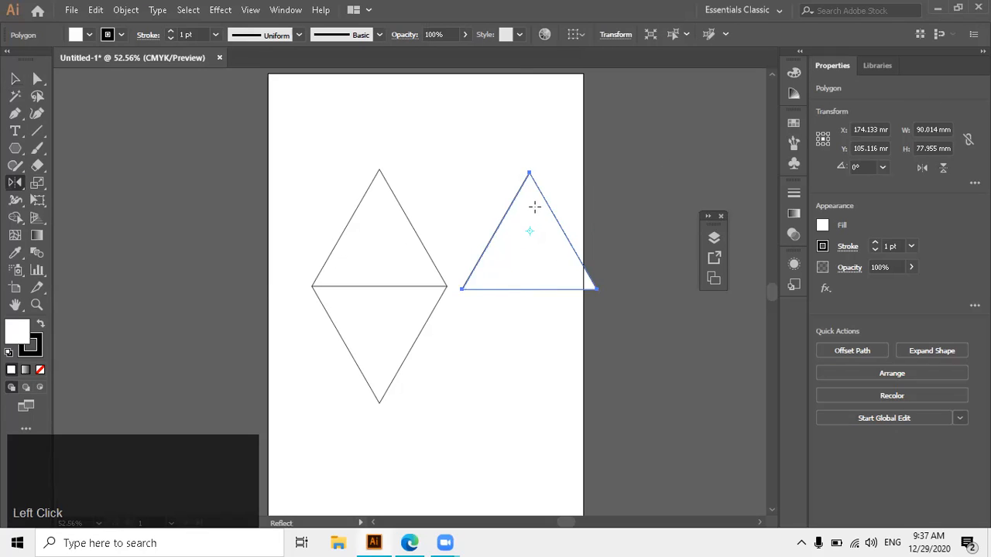
key(ctrl+equal)
key(ctrl+equal)
key(ctrl+equal)
key(ctrl+equal)
key(ctrl+equal)
key(ctrl+equal)
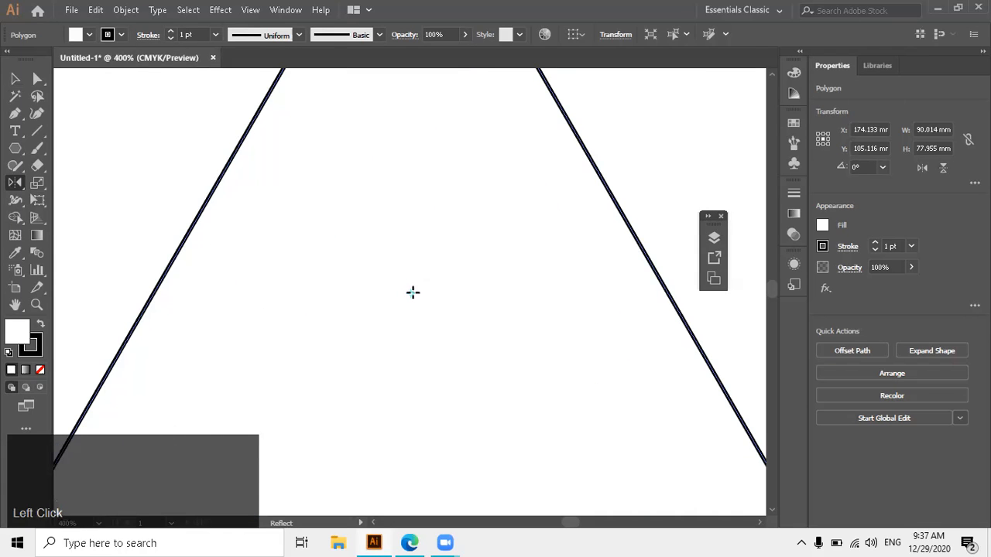
key(ctrl+minus)
key(ctrl+minus)
key(ctrl+minus)
key(ctrl+minus)
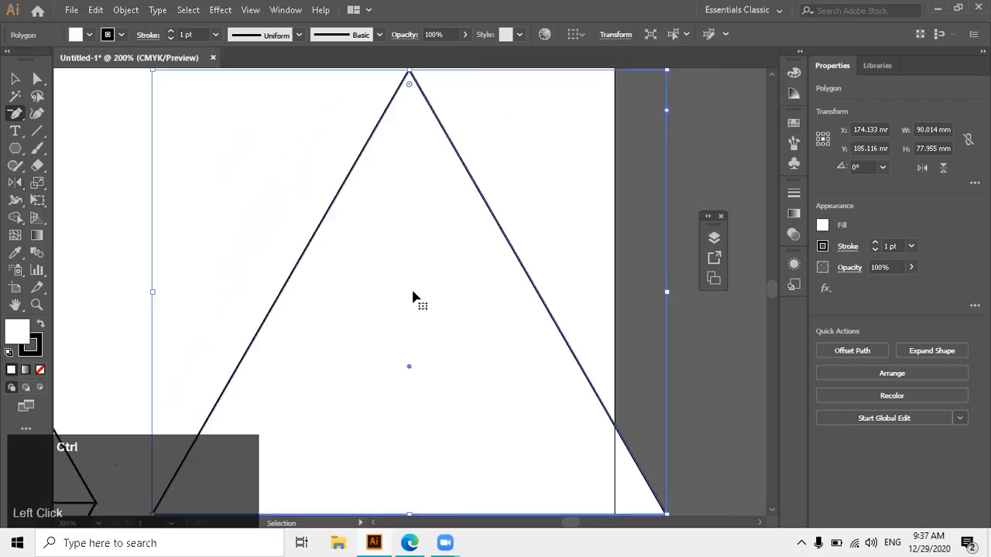
key(ctrl+minus)
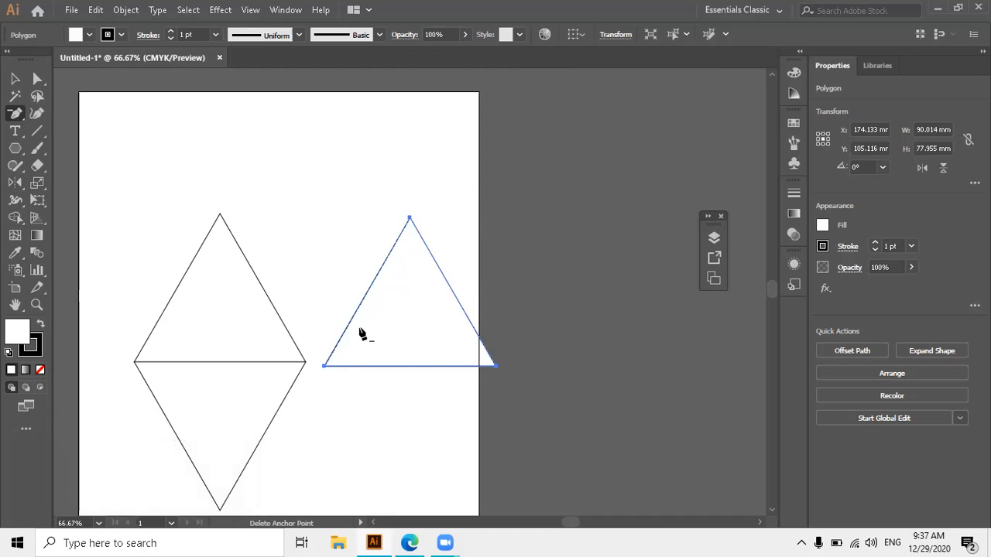
Step: Reflect the duplicated triangle freehand with the Reflect tool, placing it at about X 186 mm, Y 86 mm with an angle near 301°
key(o)
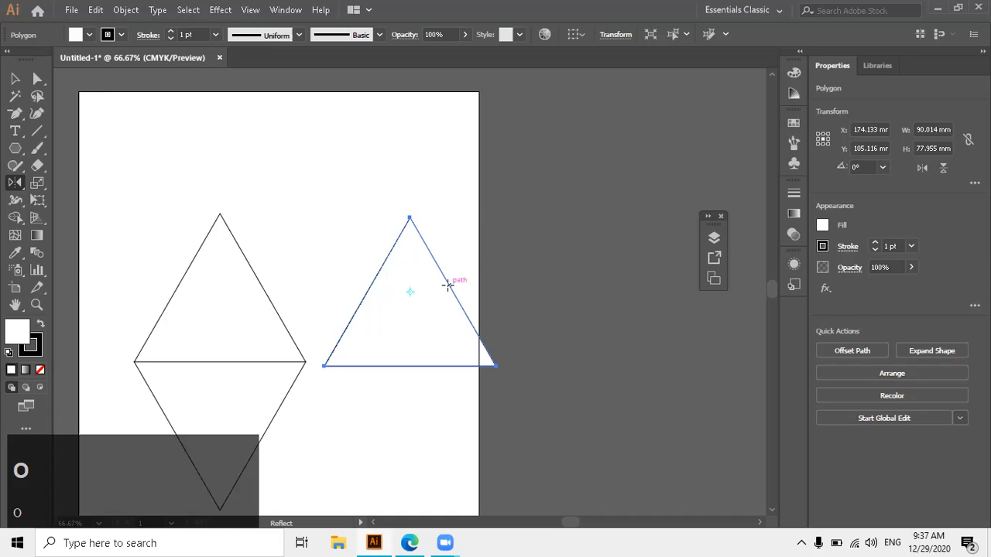
drag(450, 285, 418, 319)
key(ctrl)
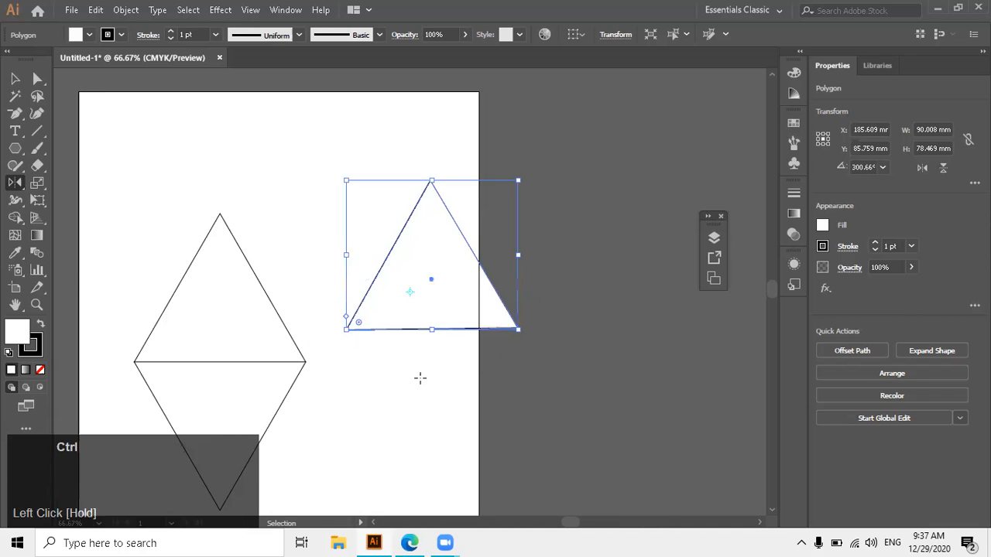
Step: Set the reflection reference point just below the right triangle and mirror an inverted copy of it below that point
click(427, 376)
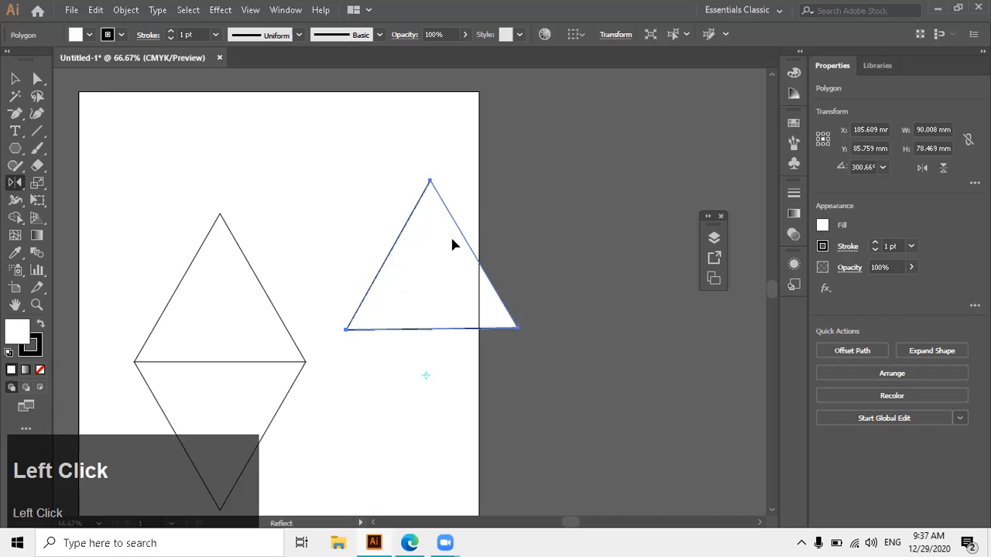
drag(465, 241, 474, 247)
drag(501, 294, 452, 401)
key(shift)
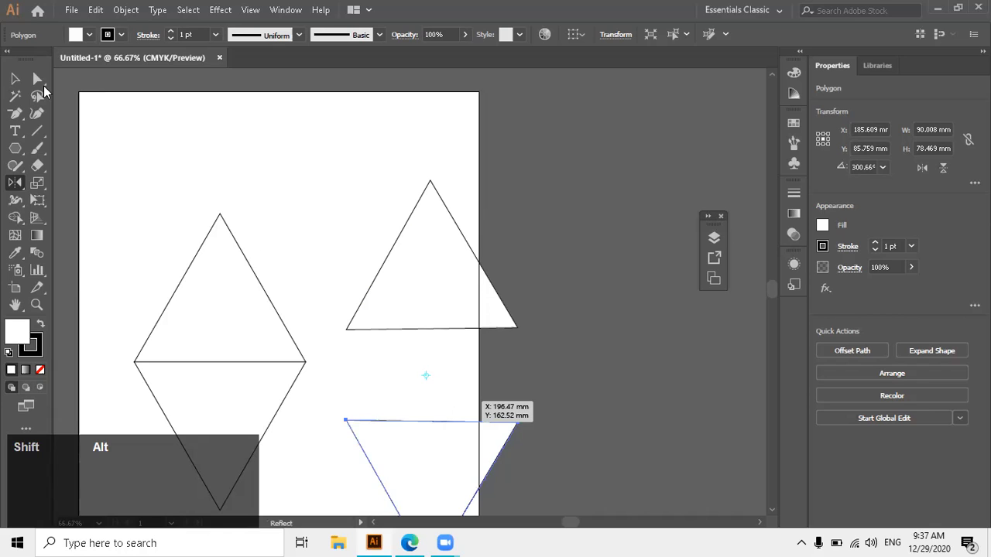
Step: Select all four triangles and delete them from the artboard
click(15, 78)
drag(155, 223, 545, 425)
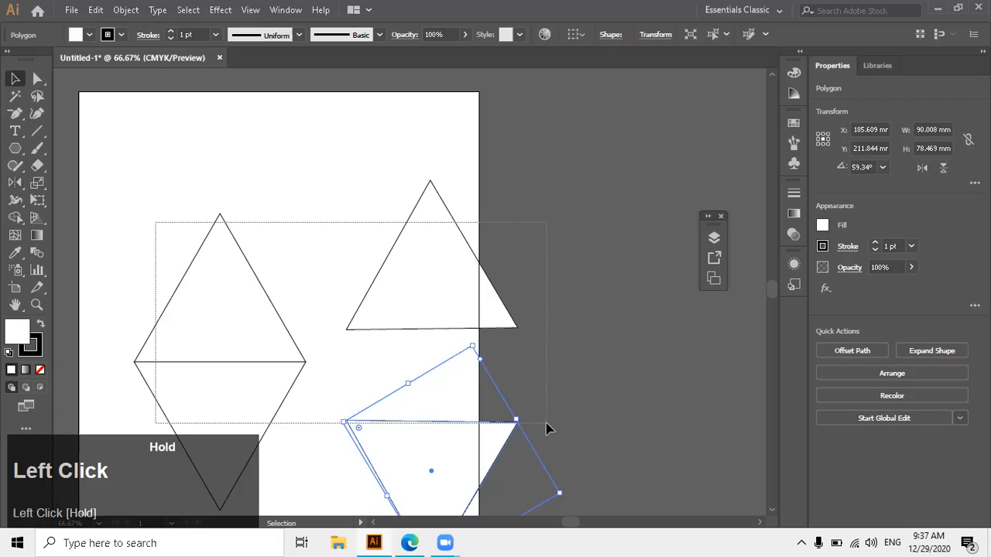
drag(782, 357, 782, 356)
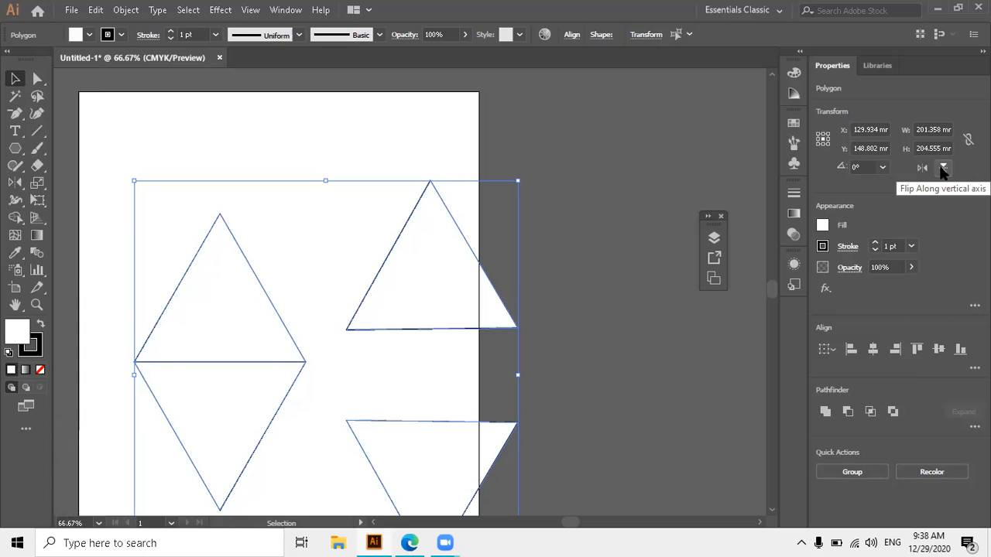
key(Delete)
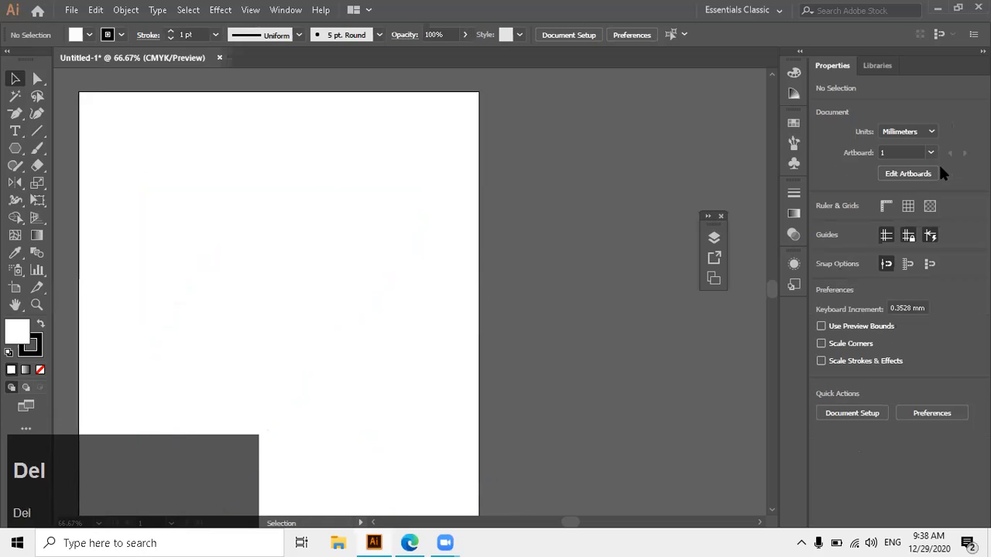
click(803, 68)
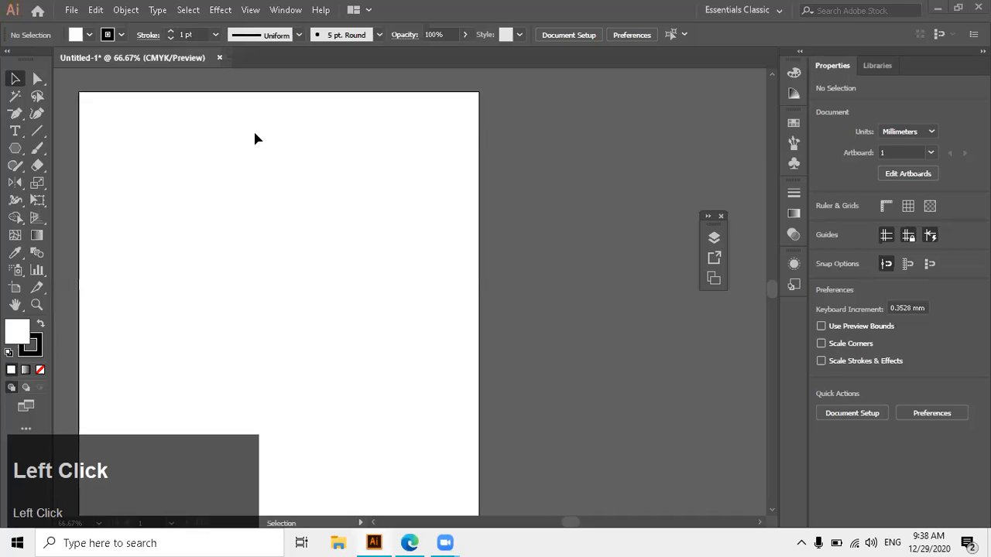
Step: Draw a tall rounded rectangle about 20 mm wide and 129 mm high in the left part of the artboard
right_click(19, 148)
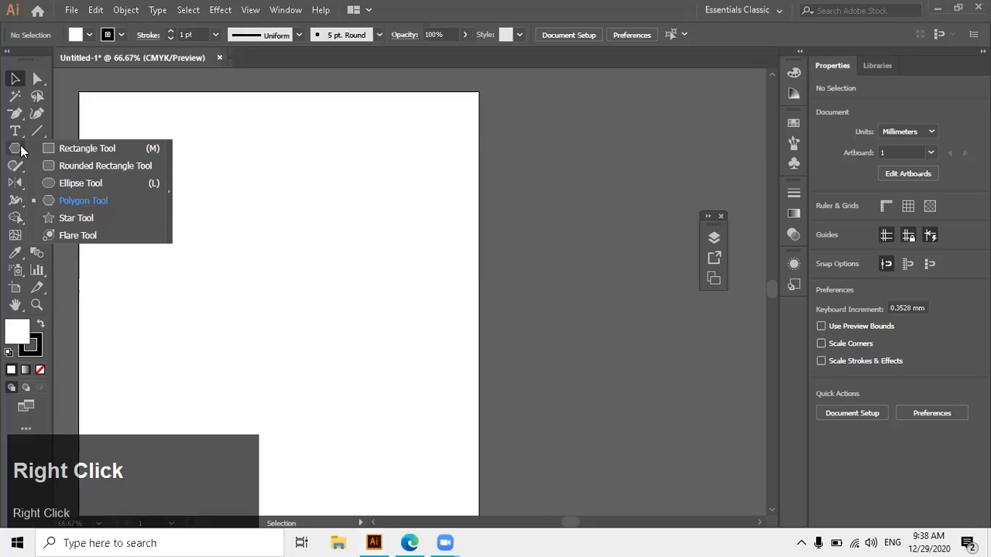
click(78, 161)
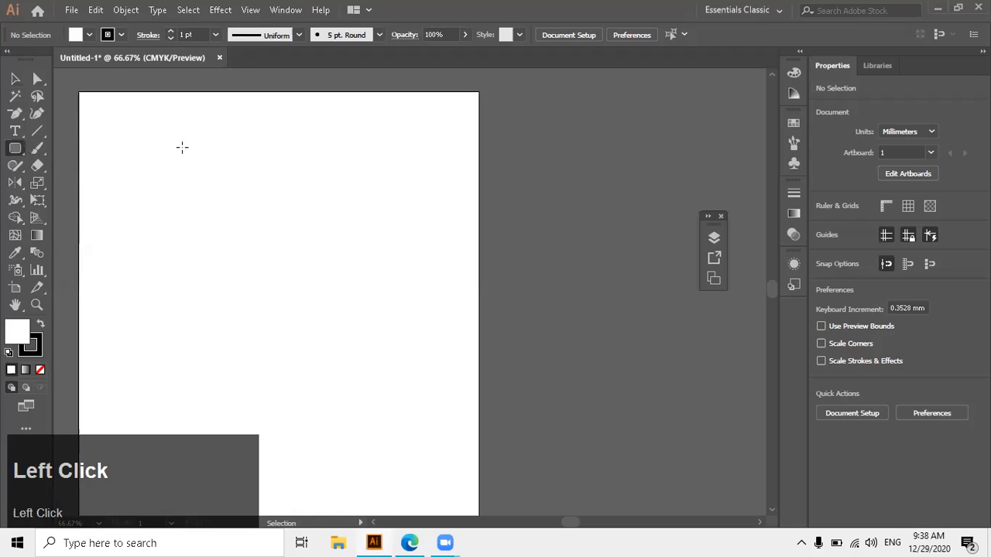
key(space)
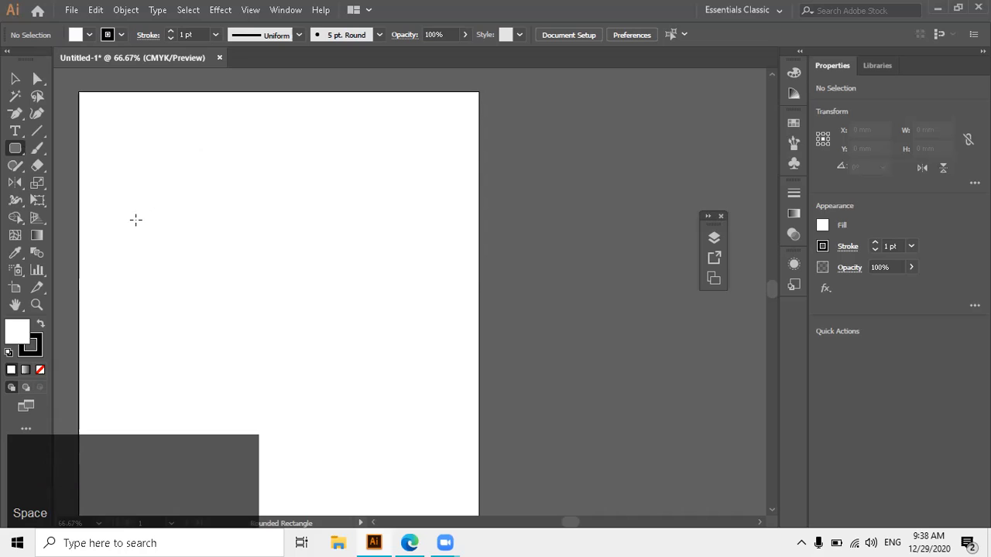
key(space)
drag(137, 228, 350, 88)
drag(312, 318, 318, 262)
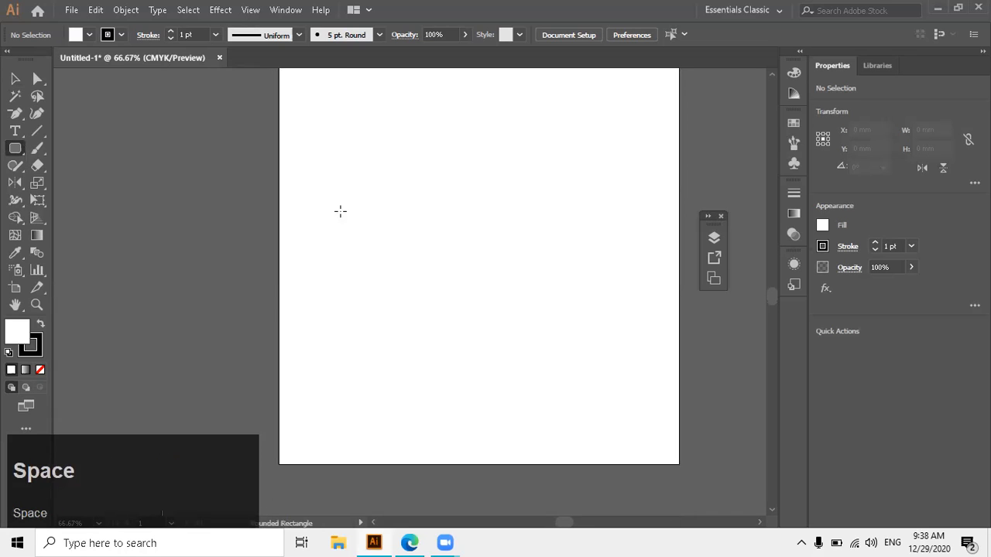
drag(337, 133, 372, 378)
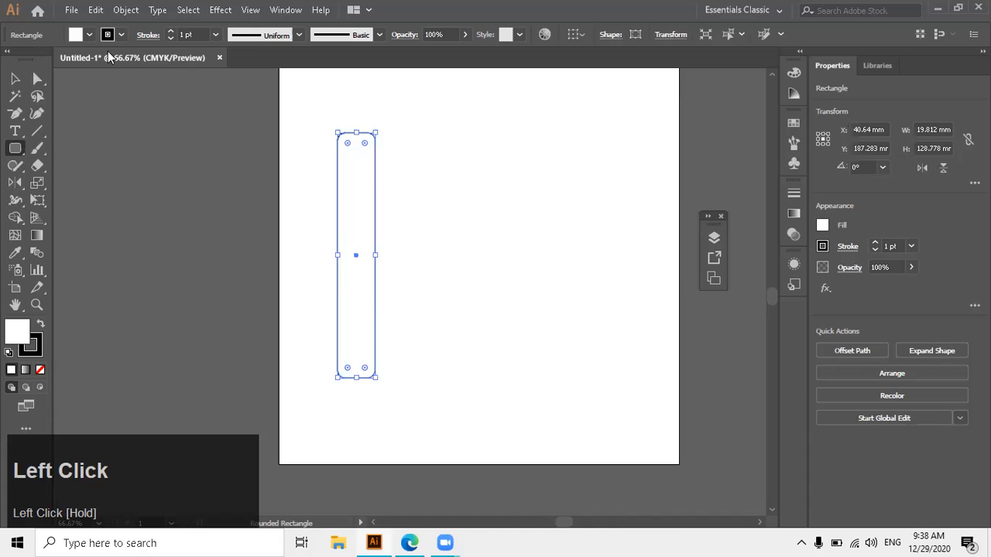
Step: Draw a rectangle about 30 mm wide and 7 mm high across the bottom end of the rounded rectangle
right_click(17, 148)
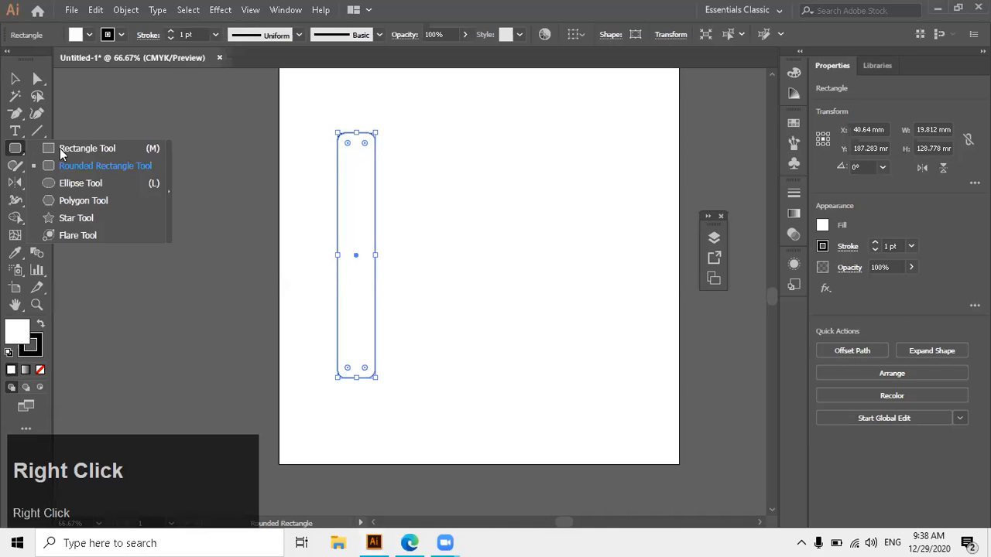
click(65, 149)
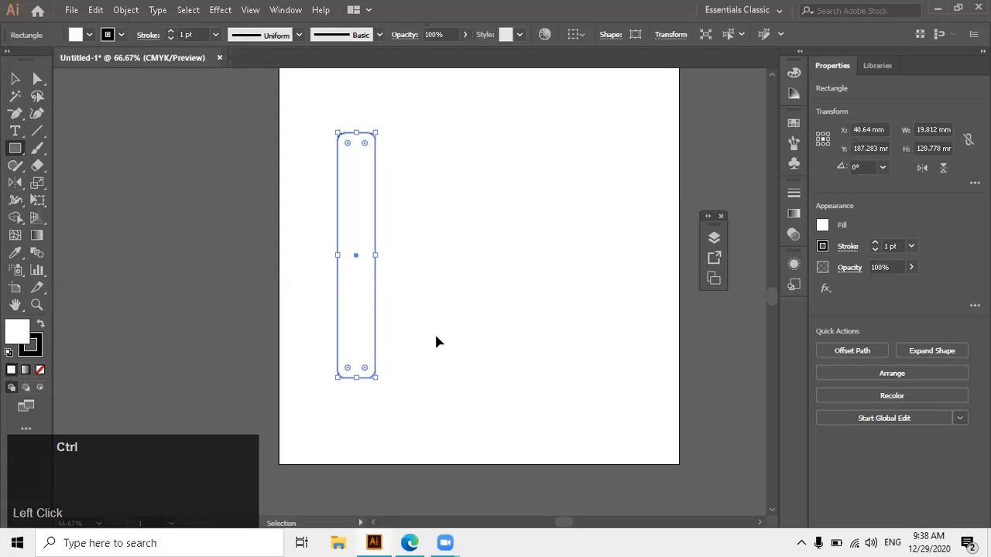
key(ctrl+plus)
key(ctrl+plus)
key(space)
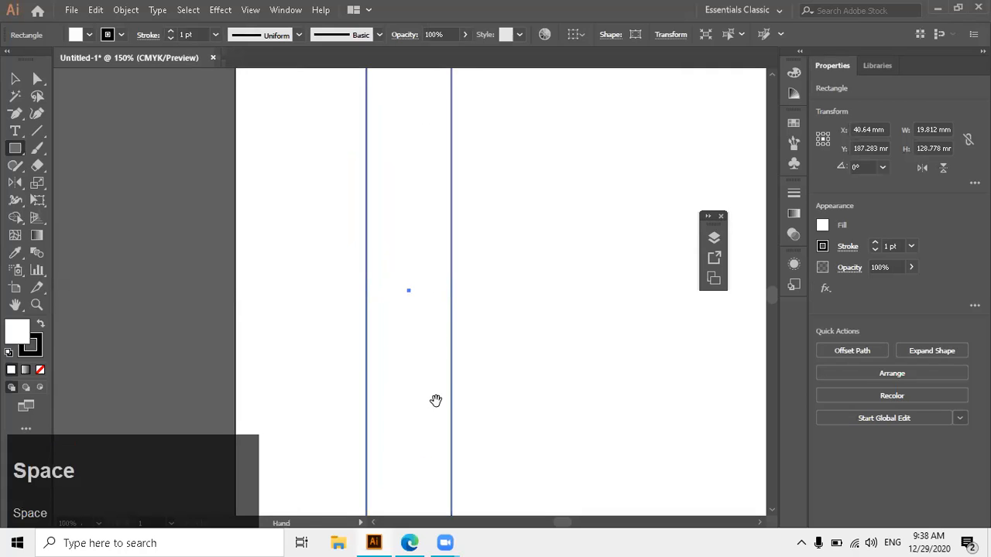
drag(435, 400, 464, 164)
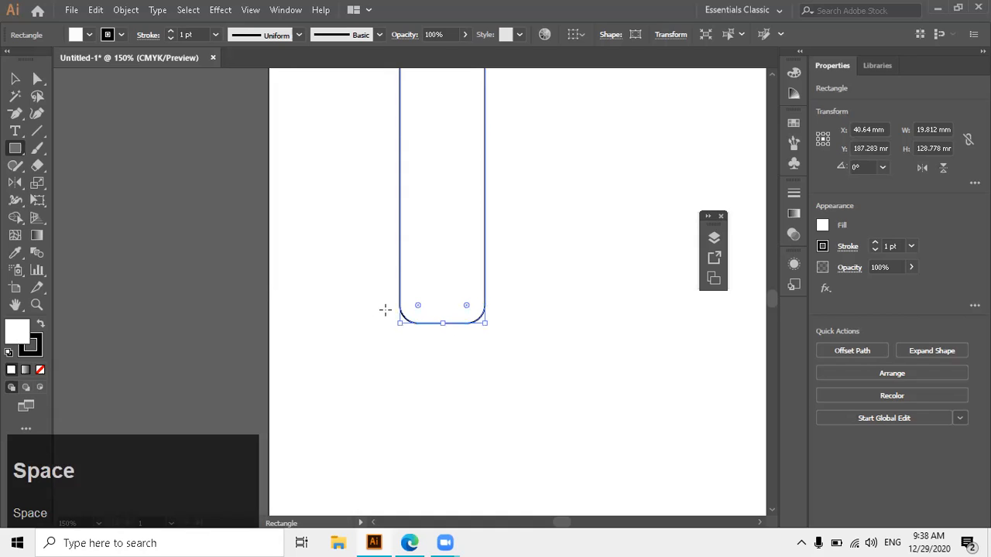
mouse_move(379, 314)
mouse_down()
mouse_move(524, 343)
mouse_move(514, 346)
mouse_move(497, 308)
mouse_move(510, 343)
mouse_up()
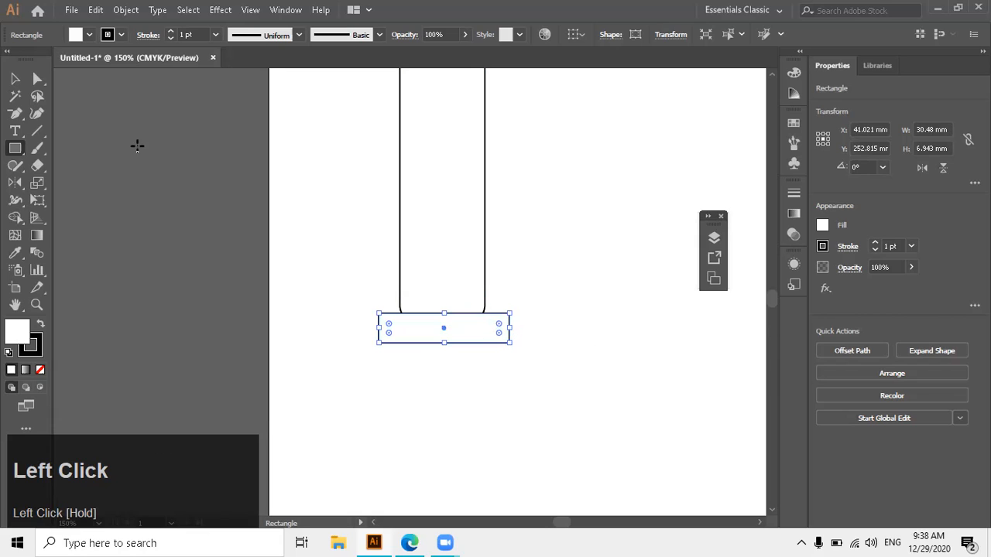
Step: Duplicate the base rectangle and place the copy directly beneath it, edge to edge
click(15, 78)
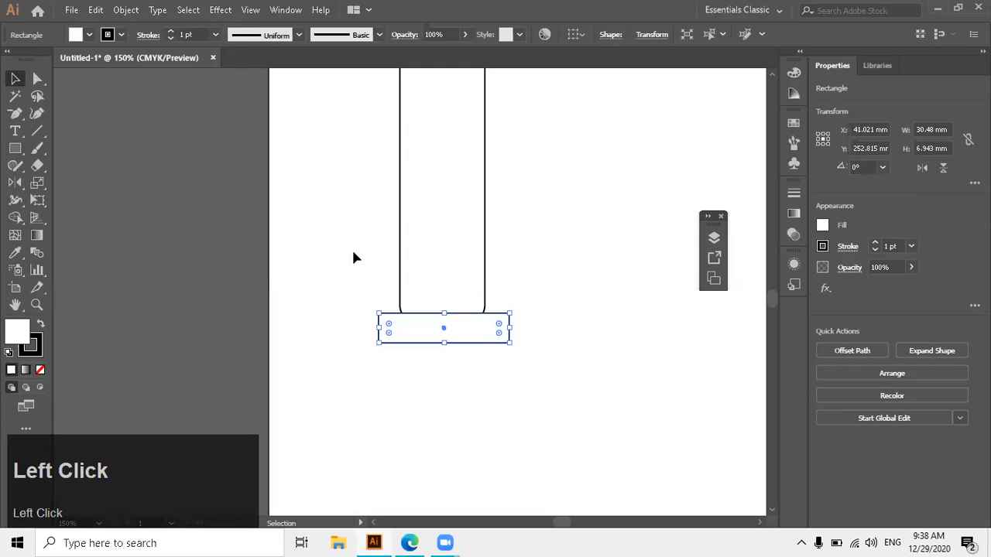
click(493, 312)
drag(493, 318, 496, 350)
key(alt)
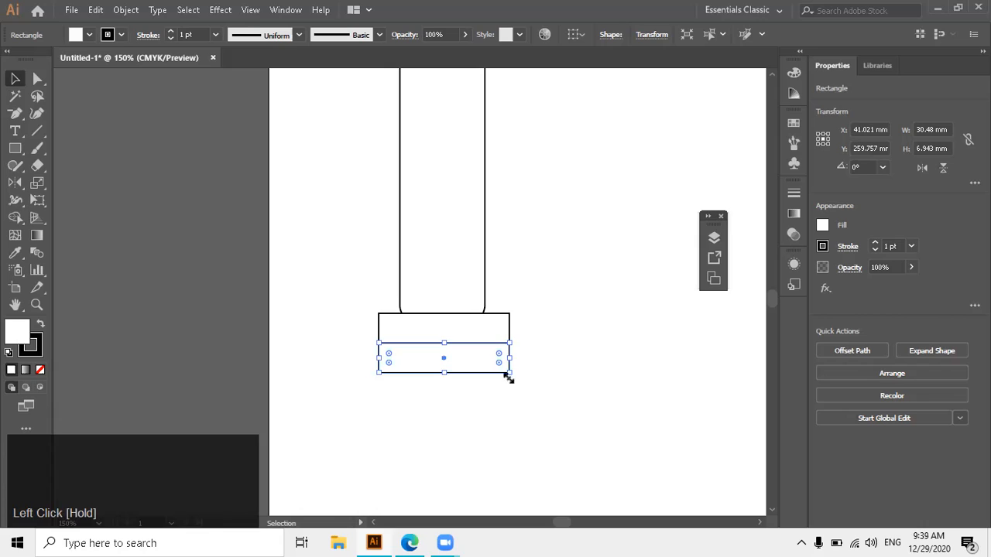
Step: Widen the lower base rectangle to about 41 mm and nudge it sideways until it is centred under the upper one
drag(507, 375, 556, 374)
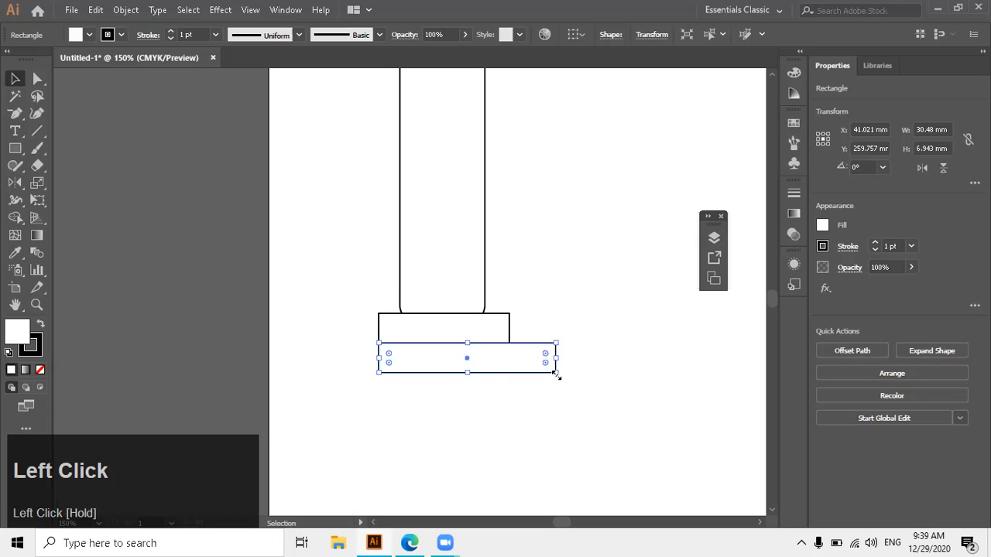
key(Left)
key(Left)
key(Left)
key(Left)
key(Left)
key(Left)
key(Left)
key(Left)
key(Left)
key(Left)
key(Left)
key(Left)
key(Left)
key(Left)
key(Right)
key(Right)
key(Right)
key(Right)
key(Right)
key(Left)
key(Left)
key(Left)
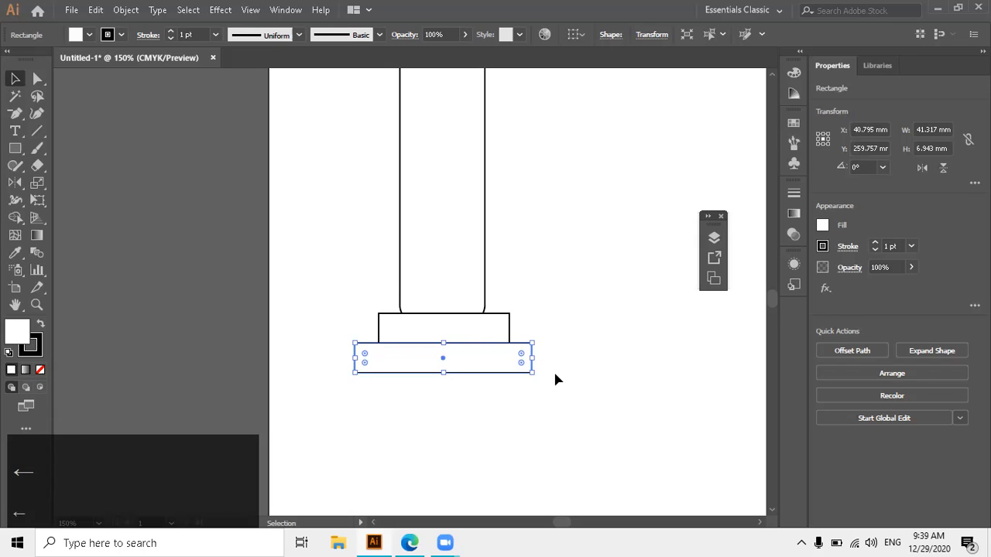
Step: Select both base rectangles and place a copy of the pair at the upper end of the rounded rectangle
key(ctrl+minus)
key(ctrl+minus)
key(ctrl+minus)
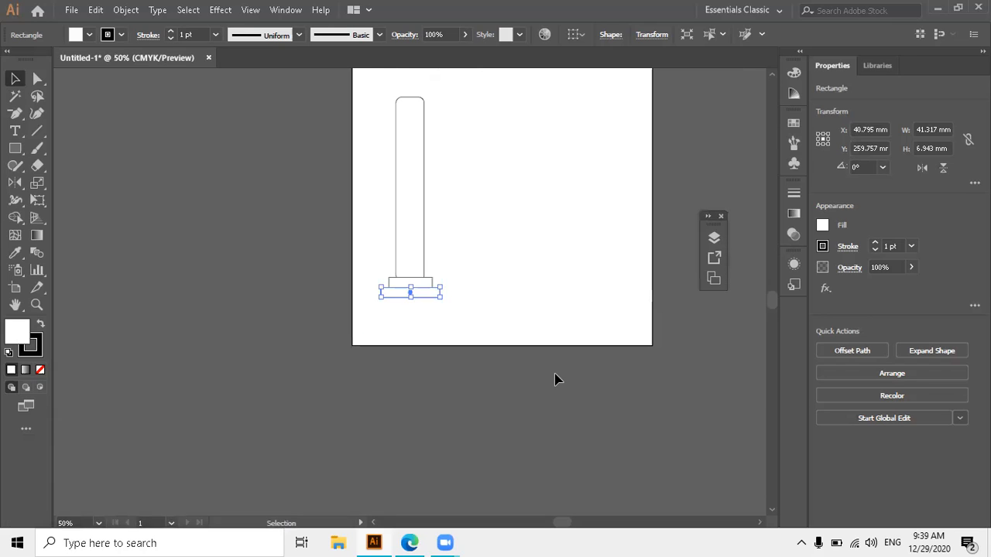
key(shift)
shift+click(431, 281)
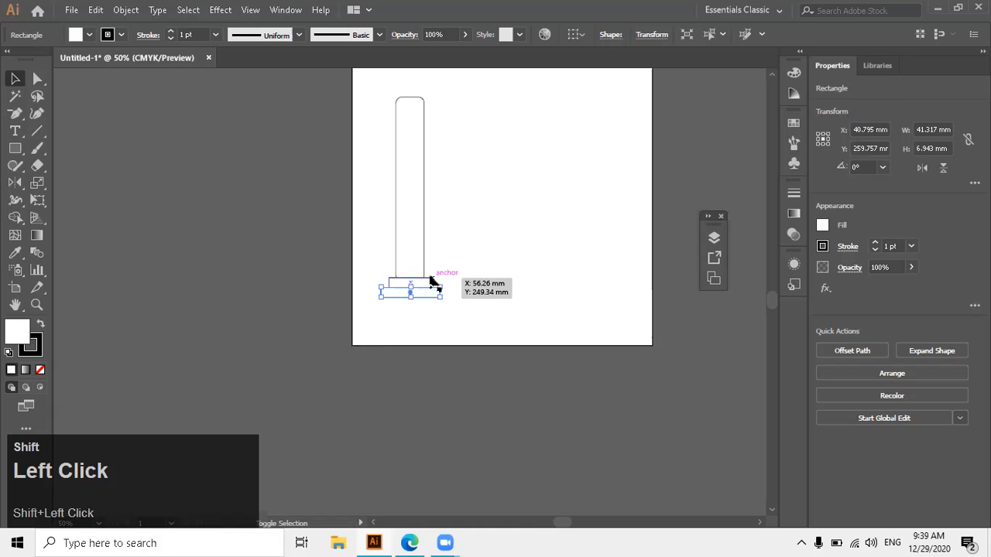
drag(431, 283, 426, 190)
key(alt)
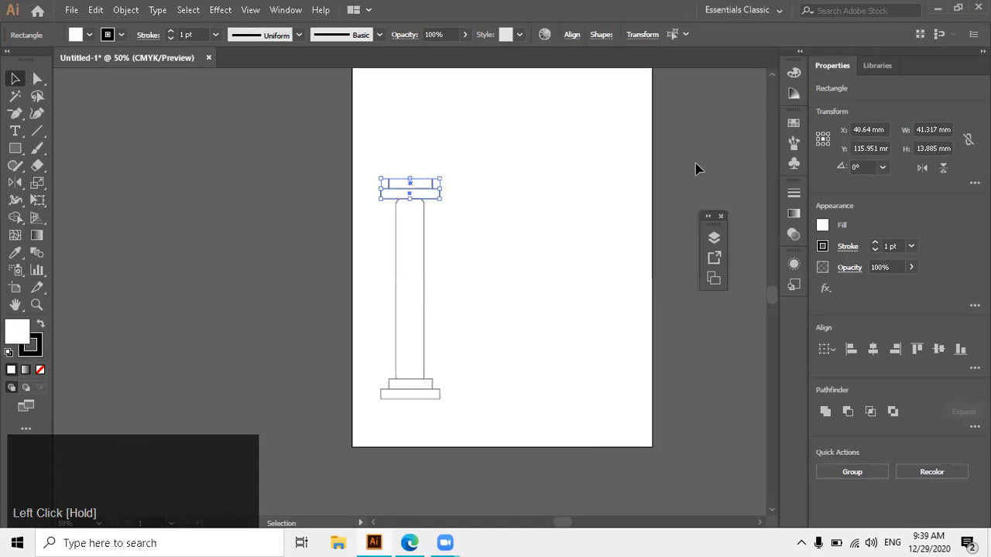
Step: Flip the copied pair vertically and nudge it down to cover the column's rounded upper end
click(941, 168)
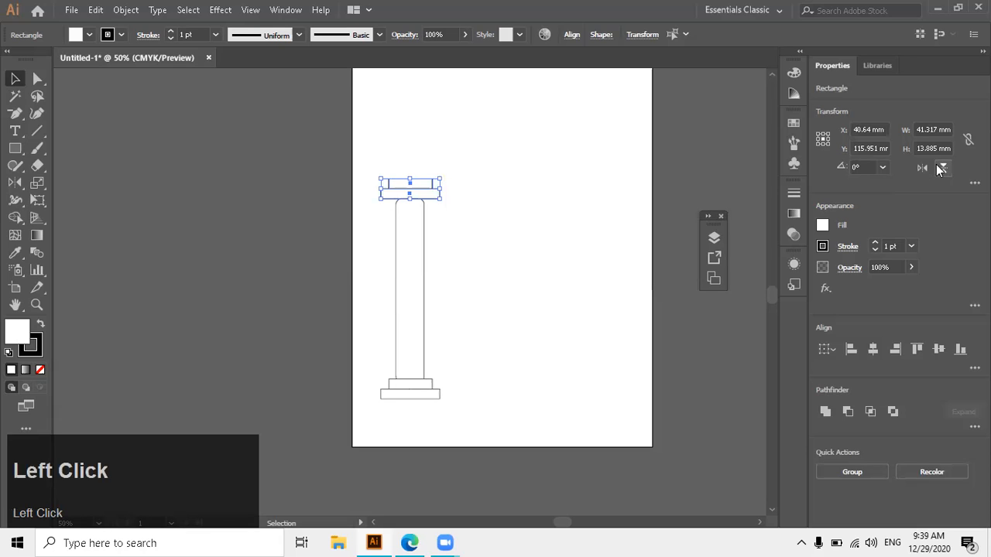
key(Down)
key(Down)
key(Down)
key(Down)
key(Down)
key(Down)
key(Down)
key(Down)
key(Down)
key(Down)
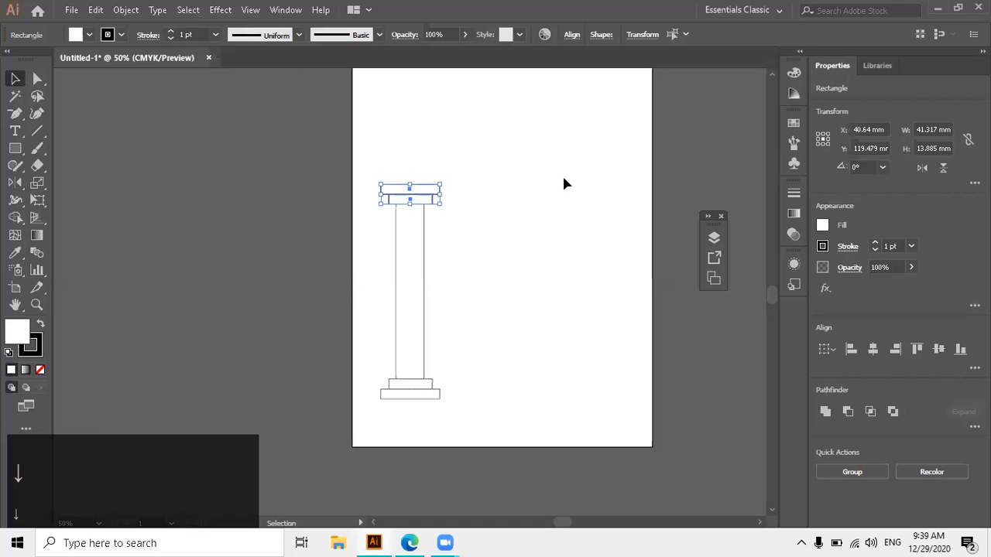
click(564, 183)
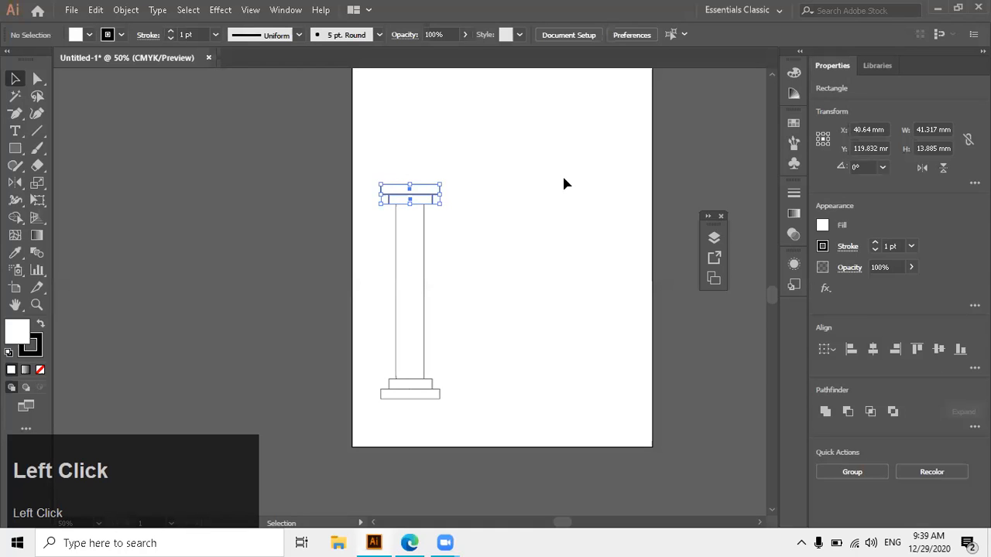
Step: Select all parts of the column and remove their stroke
drag(355, 163, 440, 387)
click(41, 353)
click(41, 370)
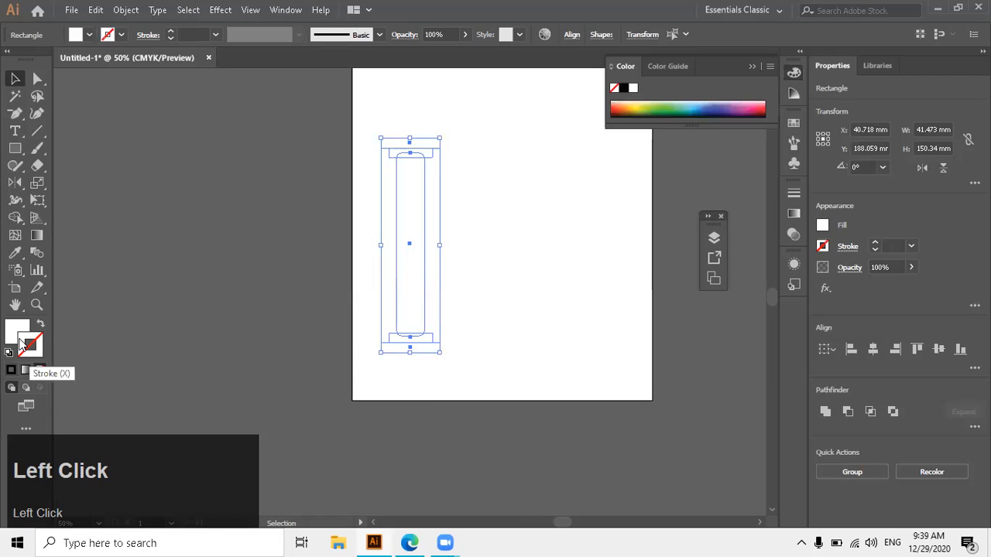
Step: Apply the default white-to-black linear gradient to the fill of all column parts
key(ctrl)
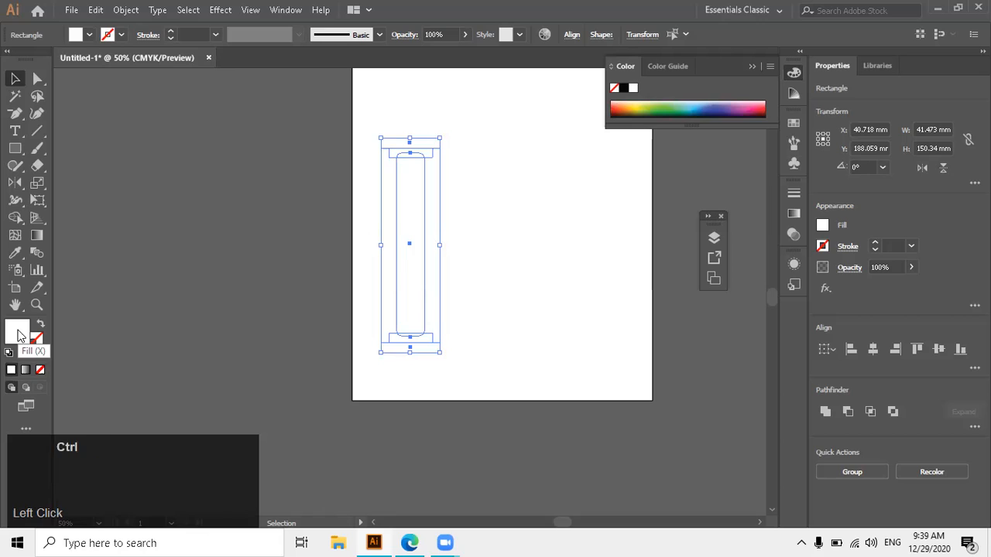
key(ctrl+F9)
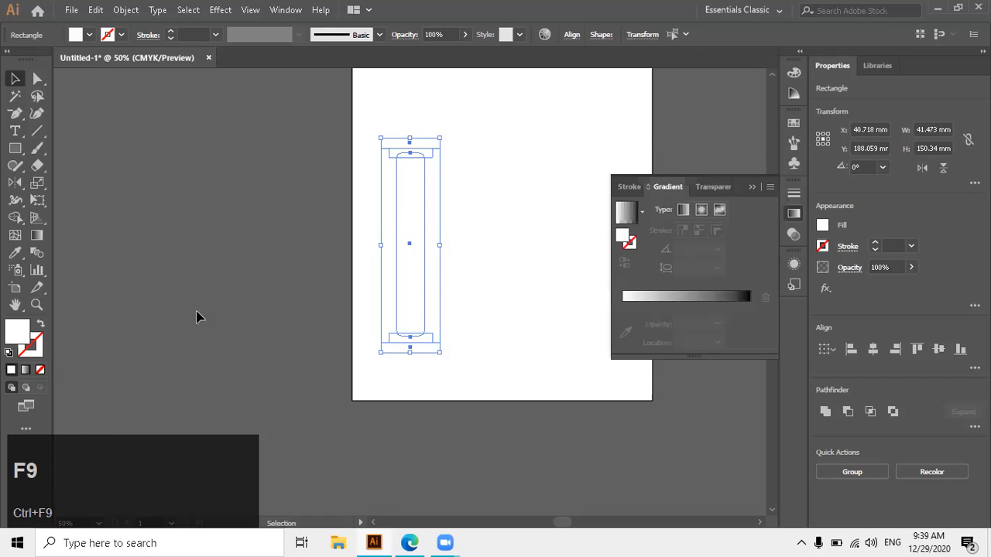
click(642, 211)
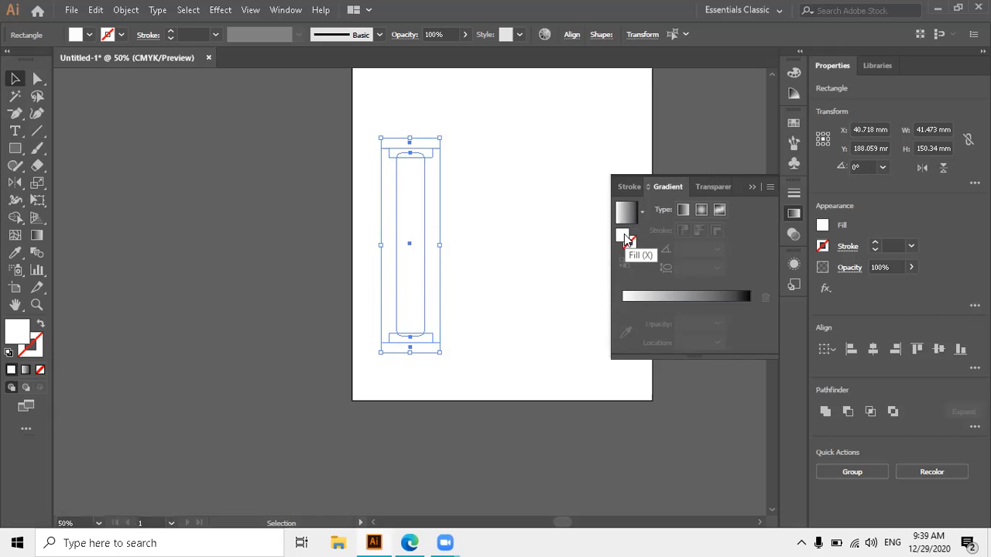
click(629, 217)
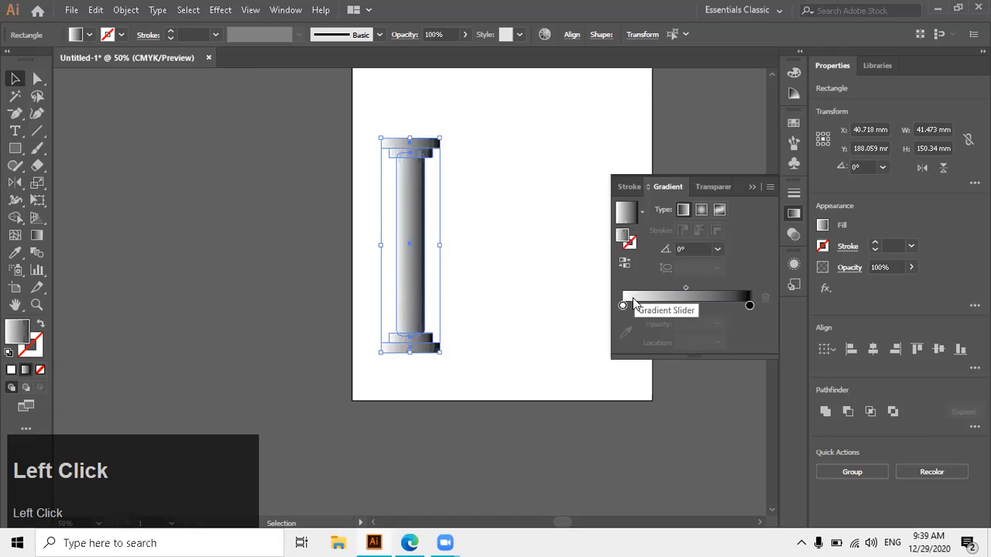
Step: Change the gradient's starting colour stop at 0% to a dark brown swatch
click(623, 307)
click(624, 306)
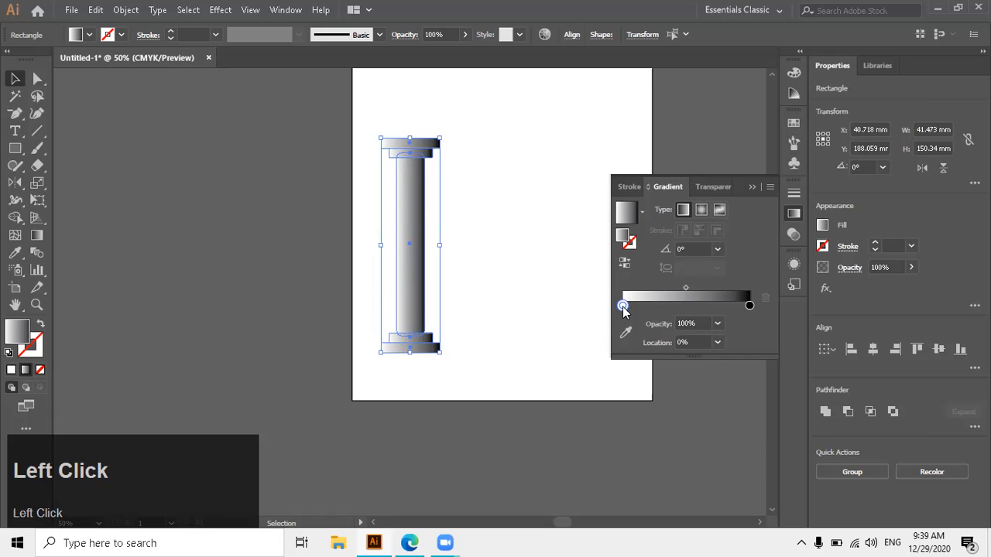
double_click(623, 307)
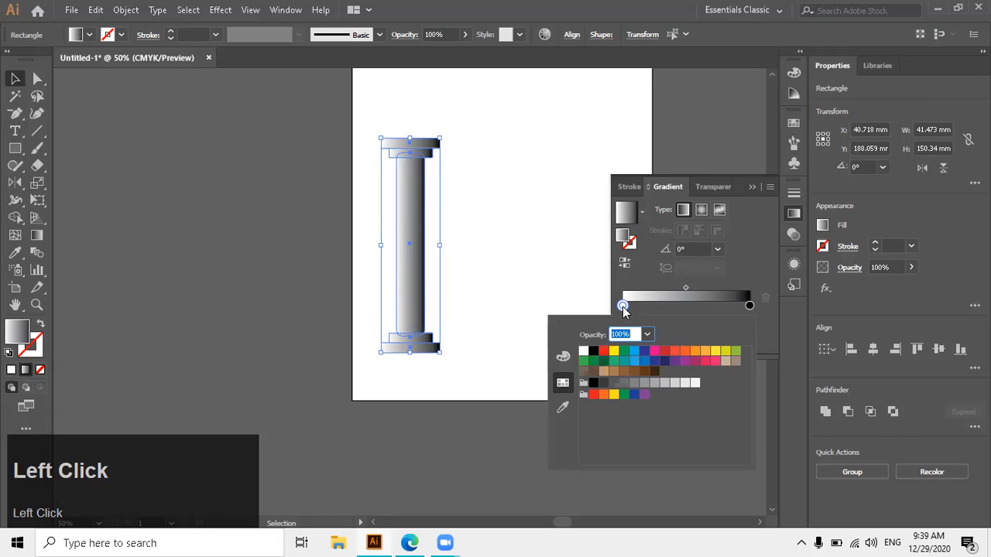
click(647, 373)
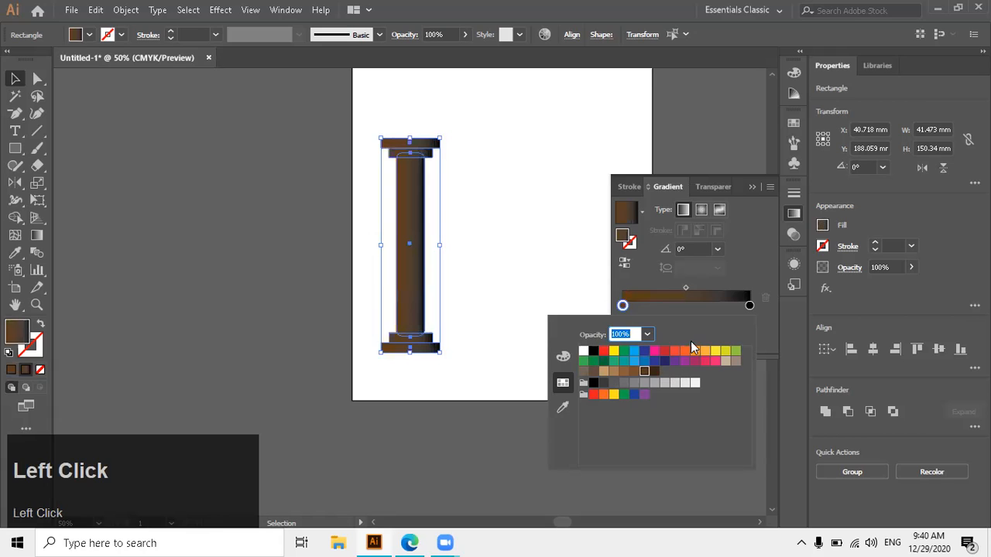
Step: Change the gradient's end colour stop at 100% to a very light grey swatch and deselect the column
click(749, 306)
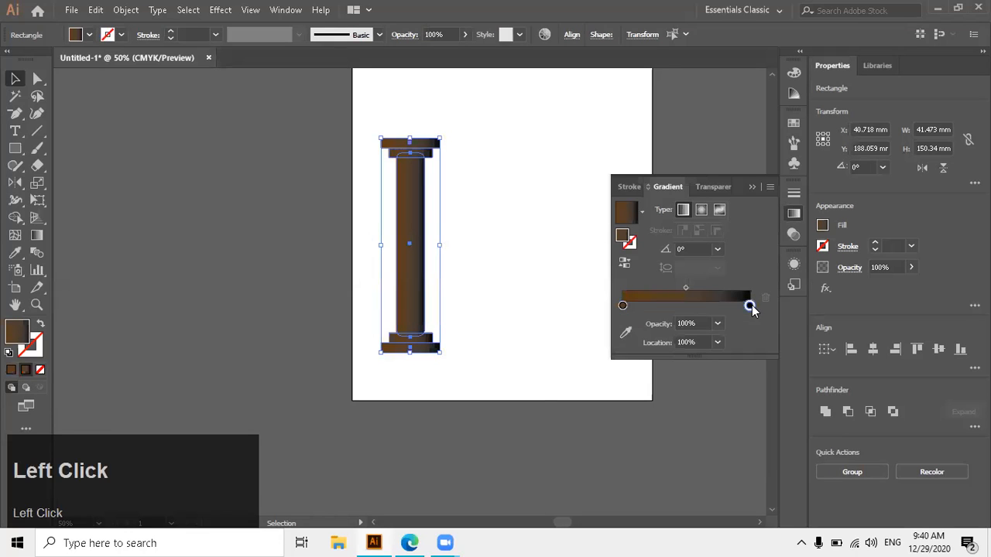
double_click(749, 306)
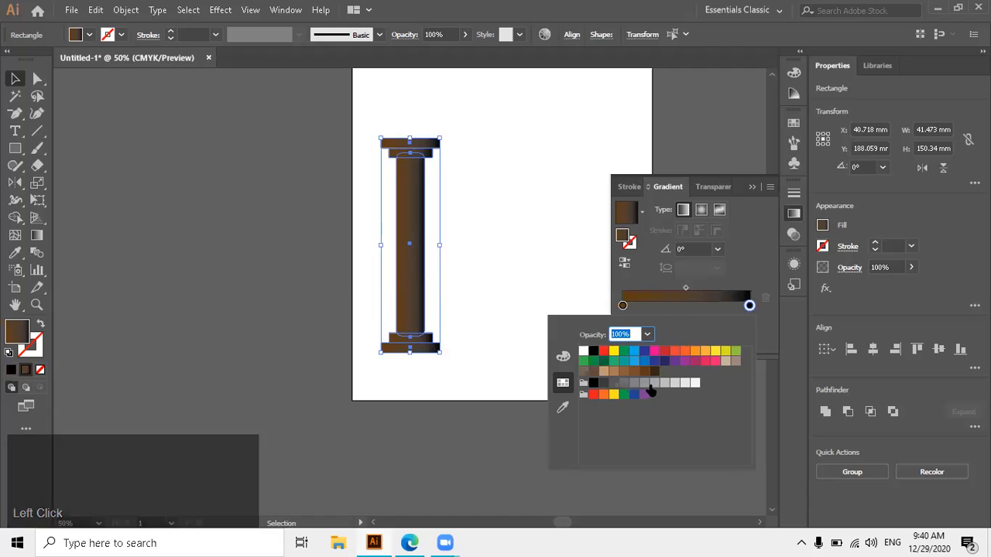
click(649, 385)
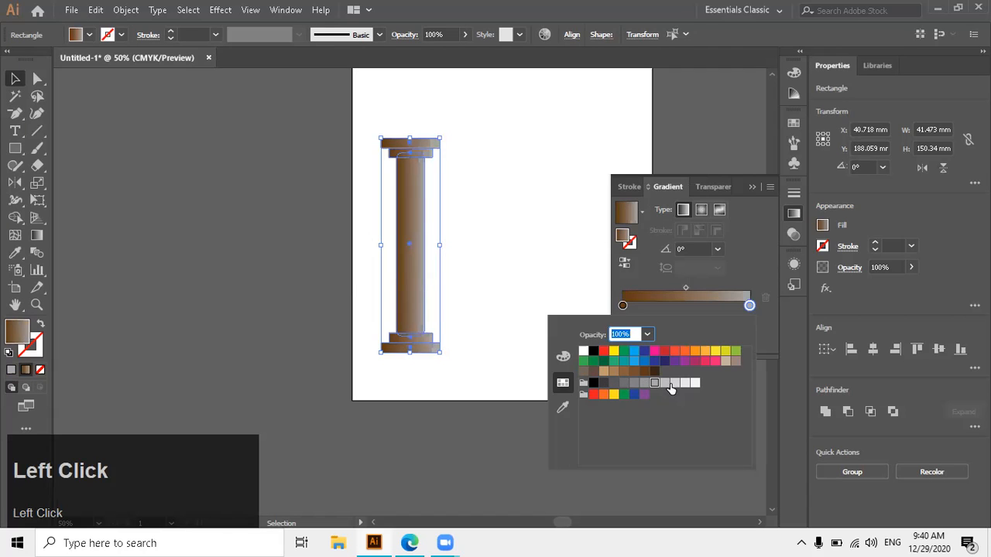
click(674, 383)
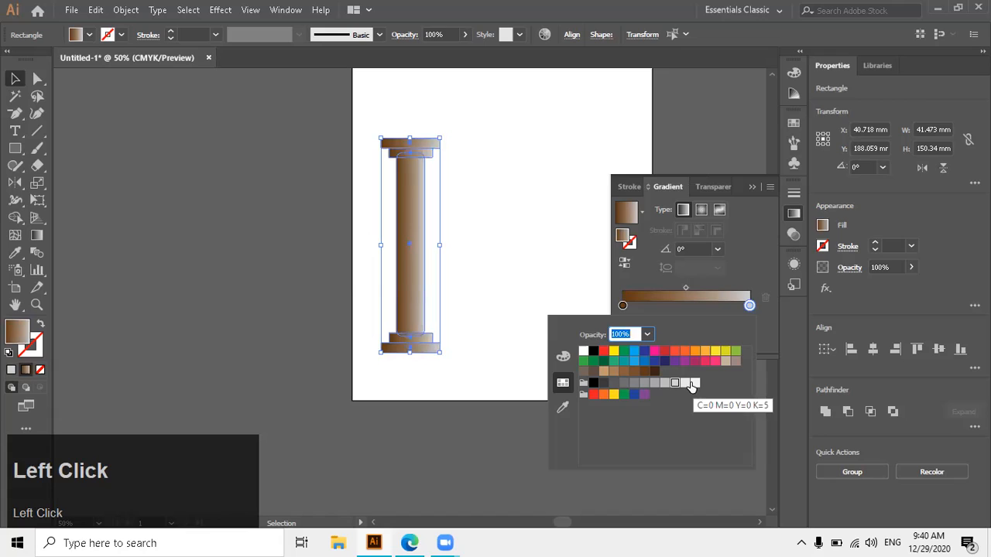
click(684, 385)
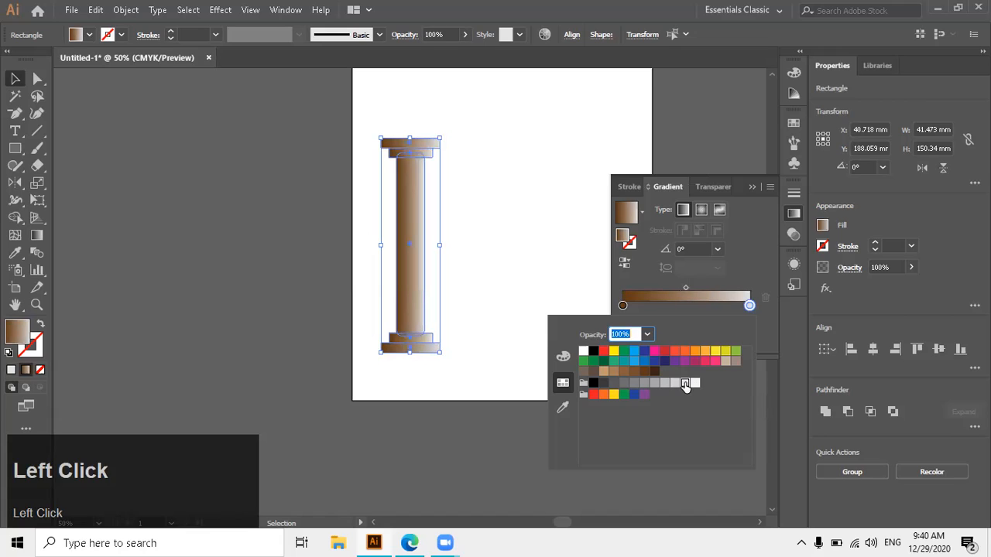
click(737, 277)
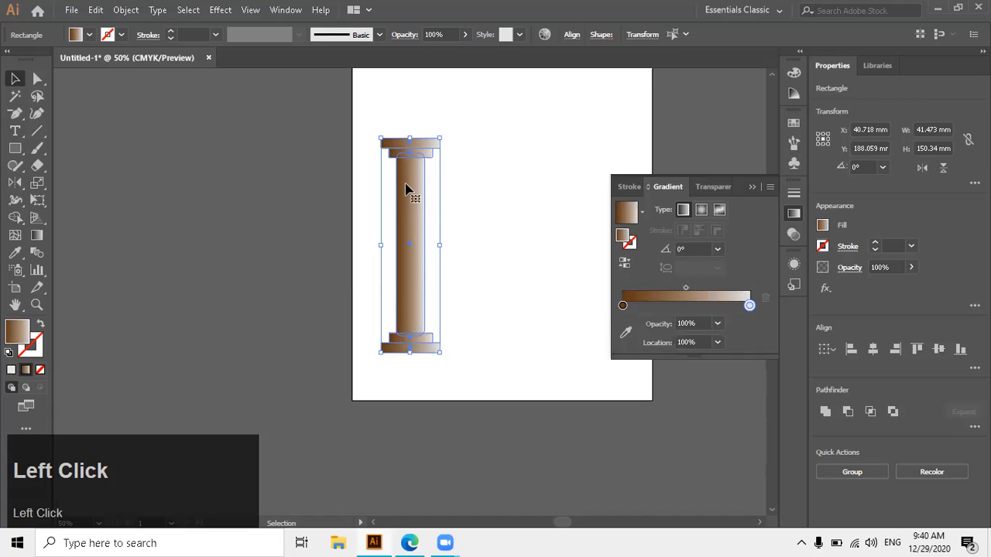
click(262, 171)
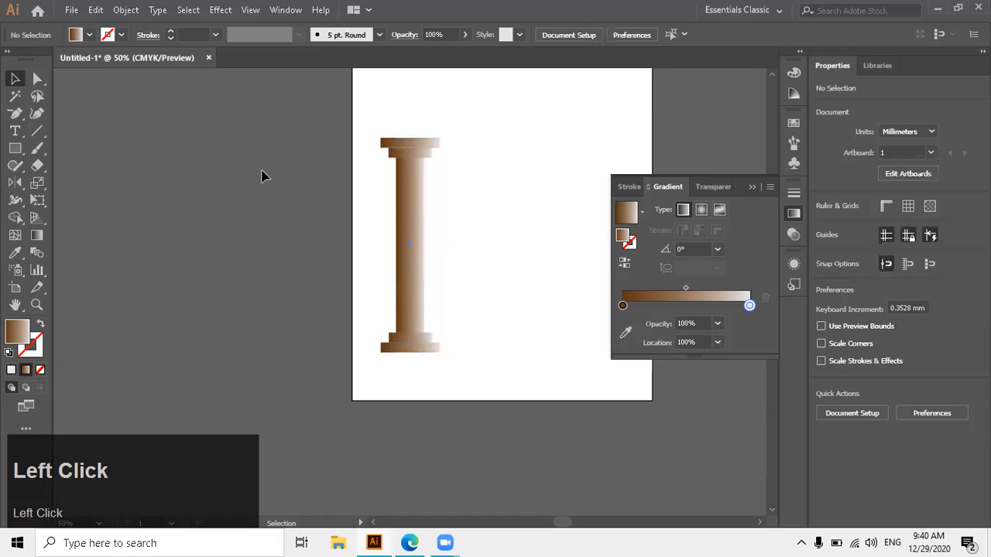
Step: Select the whole column and place a level copy about 128 mm to its right, near the artboard's right edge
key(ctrl+minus)
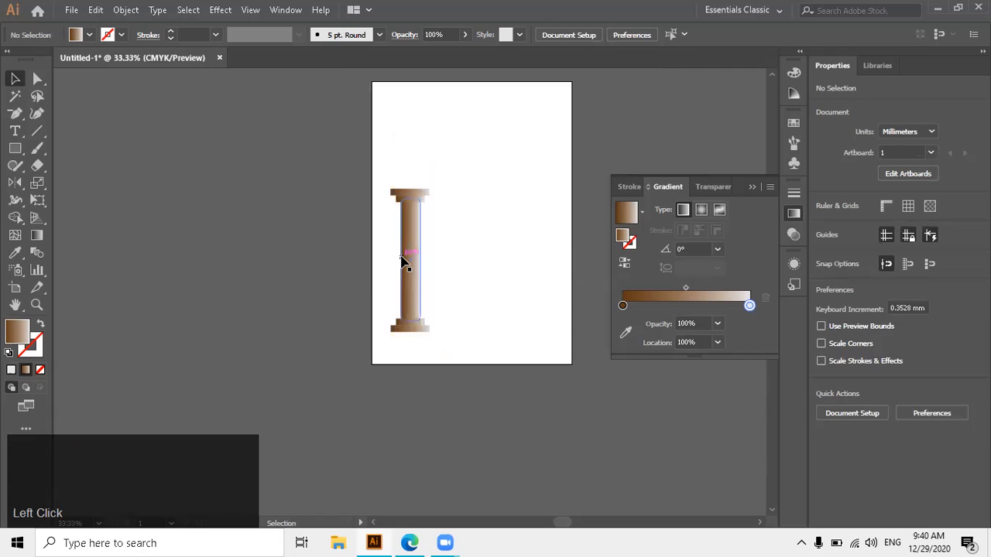
drag(351, 150, 536, 319)
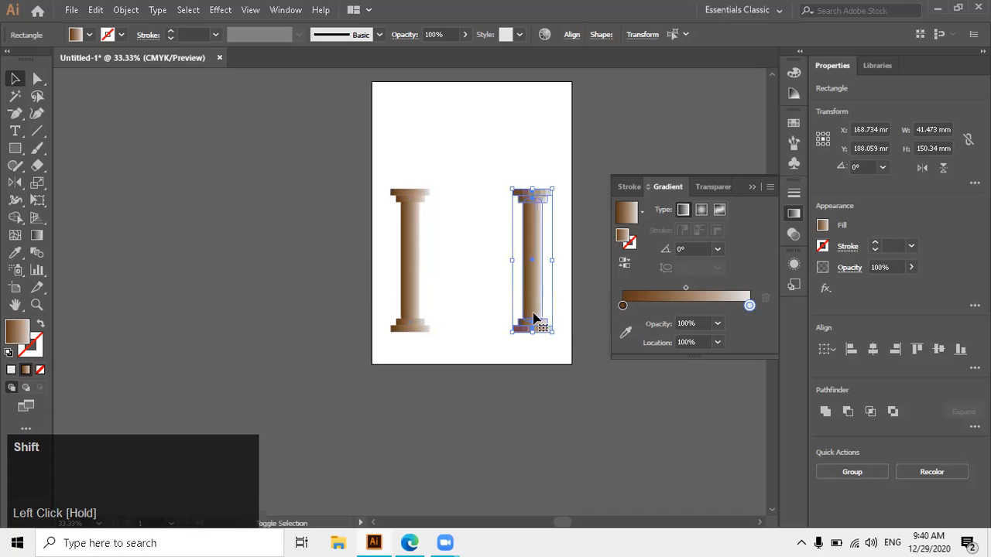
click(366, 181)
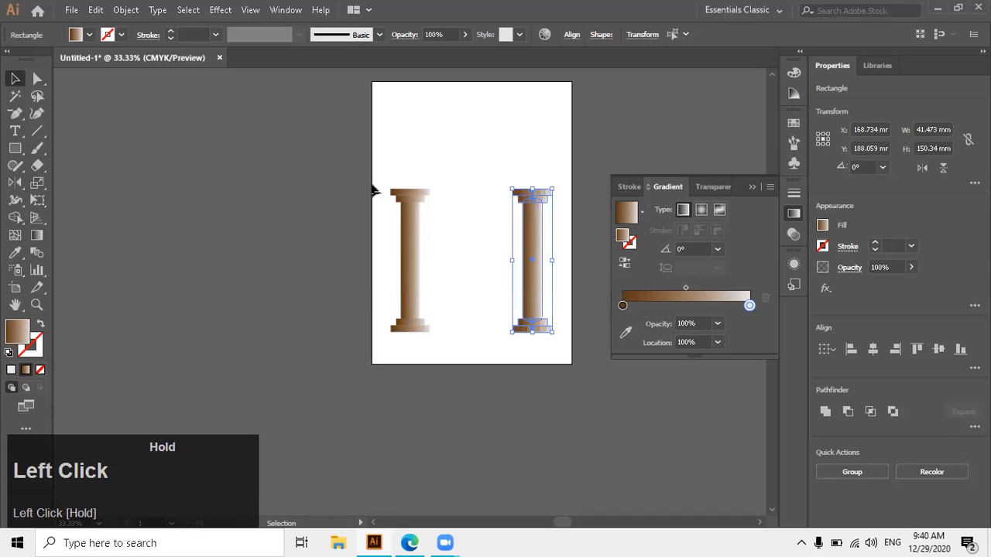
click(440, 249)
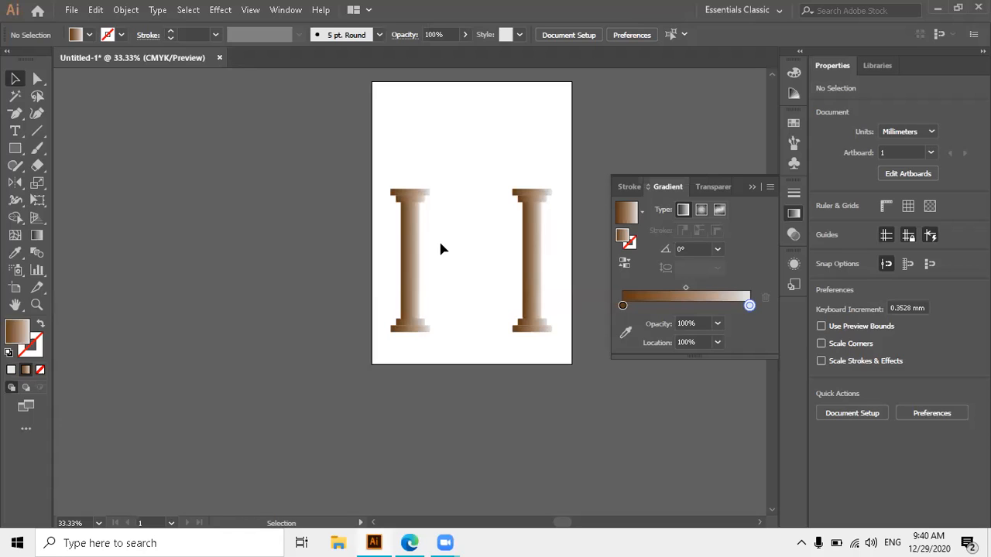
click(441, 248)
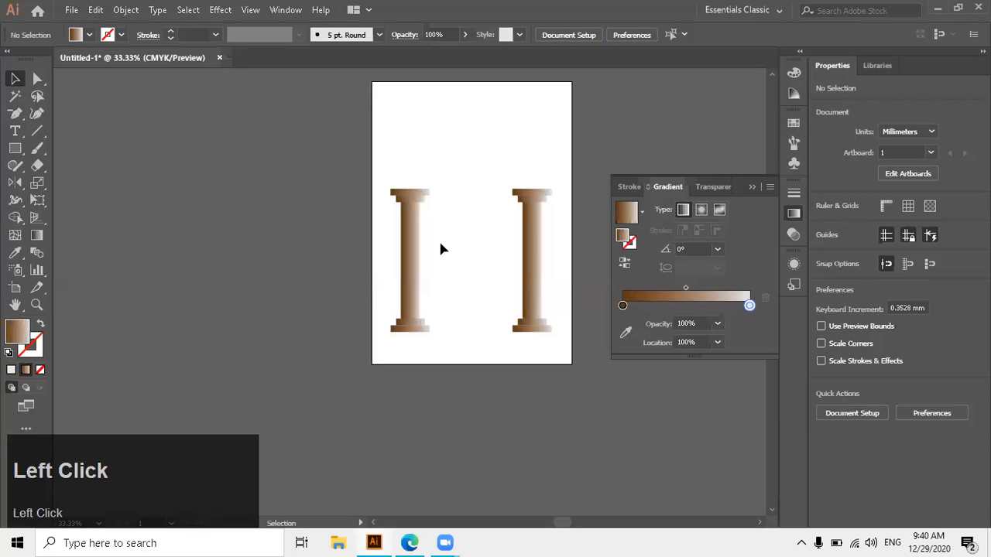
click(441, 244)
click(462, 287)
Step: Select both columns and scale a smaller copy of them about a point midway between, about 138 mm wide and 91 mm high
drag(377, 186, 596, 381)
key(s)
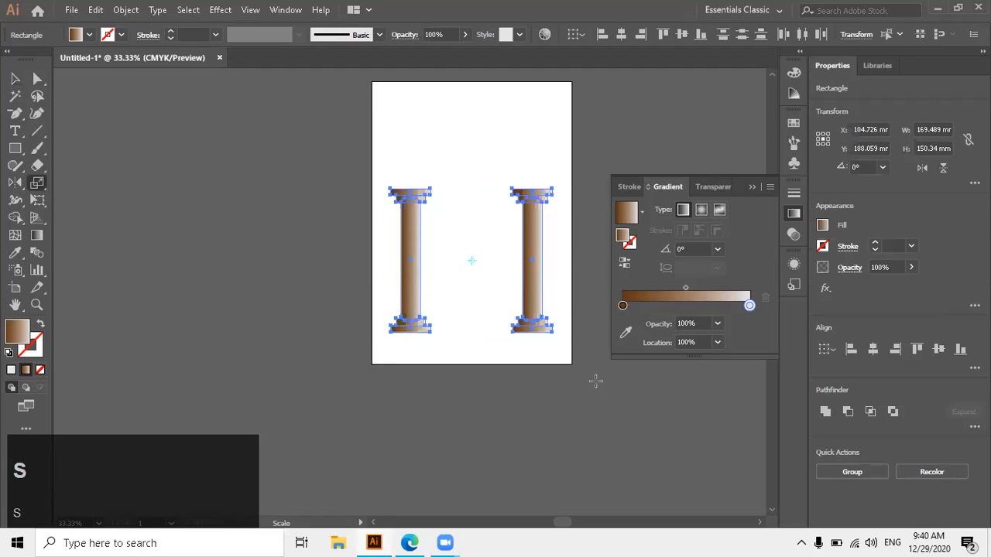
right_click(534, 304)
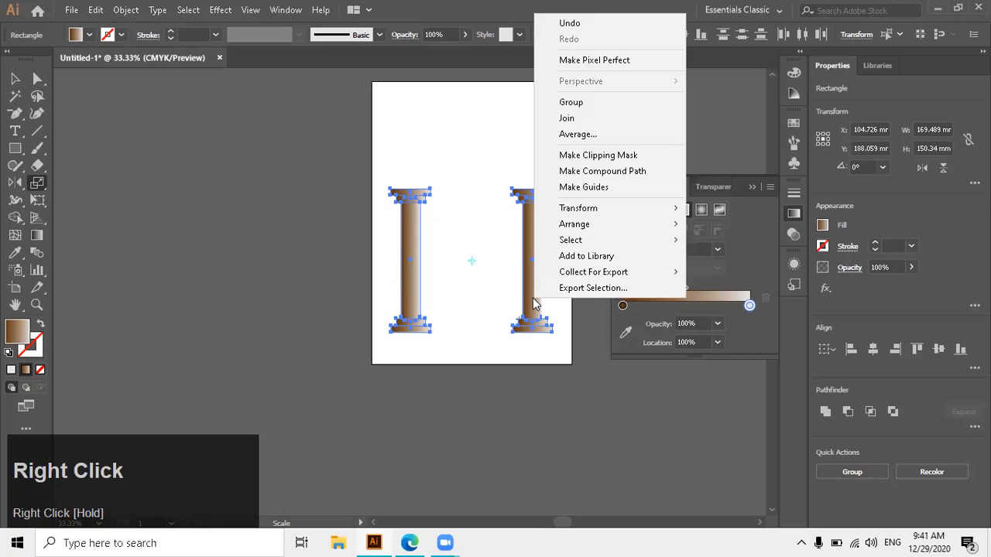
click(524, 309)
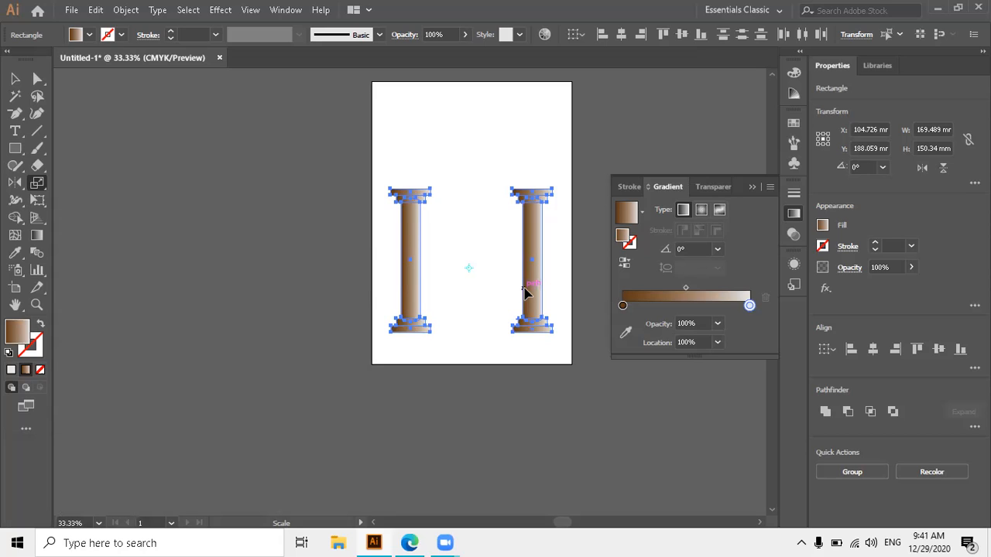
drag(523, 288, 507, 290)
key(alt)
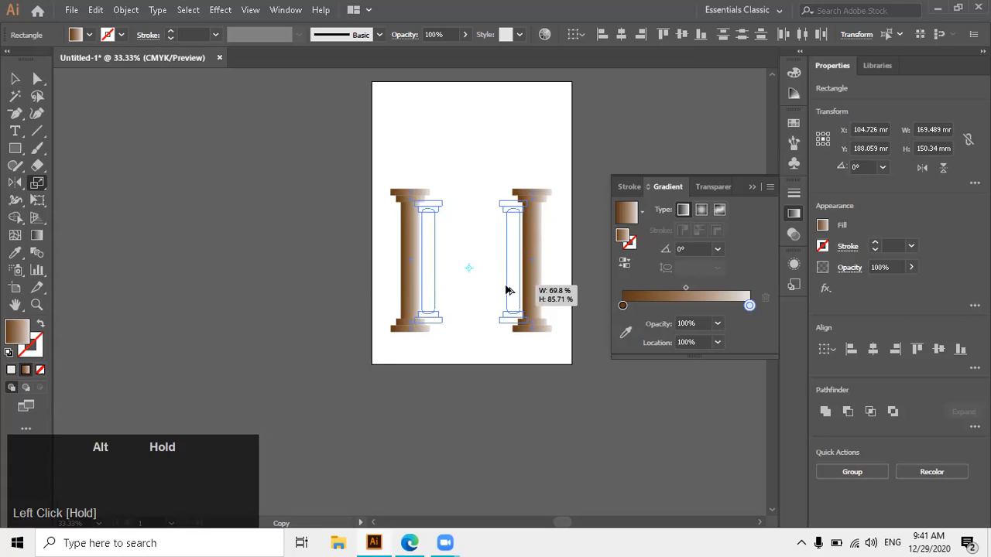
drag(507, 290, 513, 287)
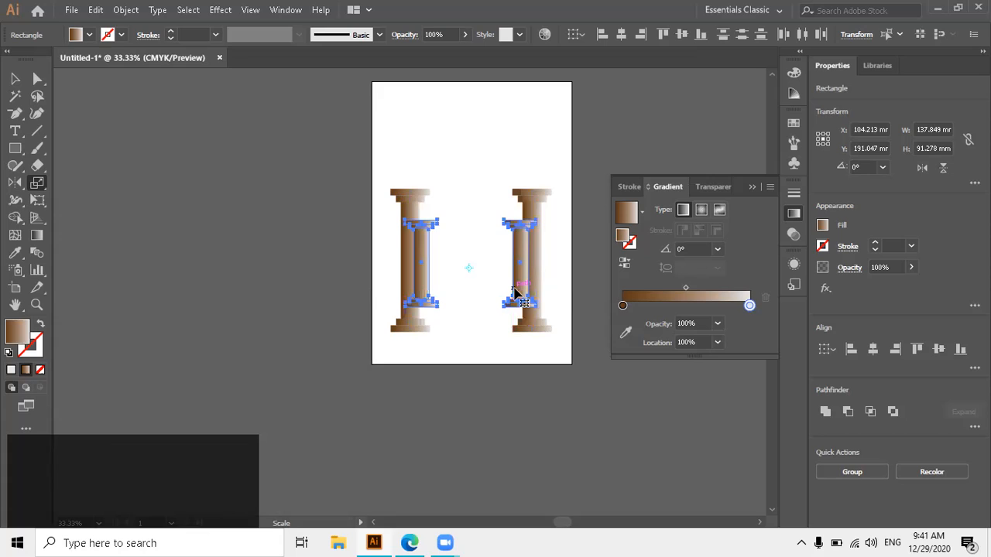
Step: Undo the smaller scaled copy of both columns and try another about 125 mm wide and 123 mm high, undoing that one too
key(ctrl+z)
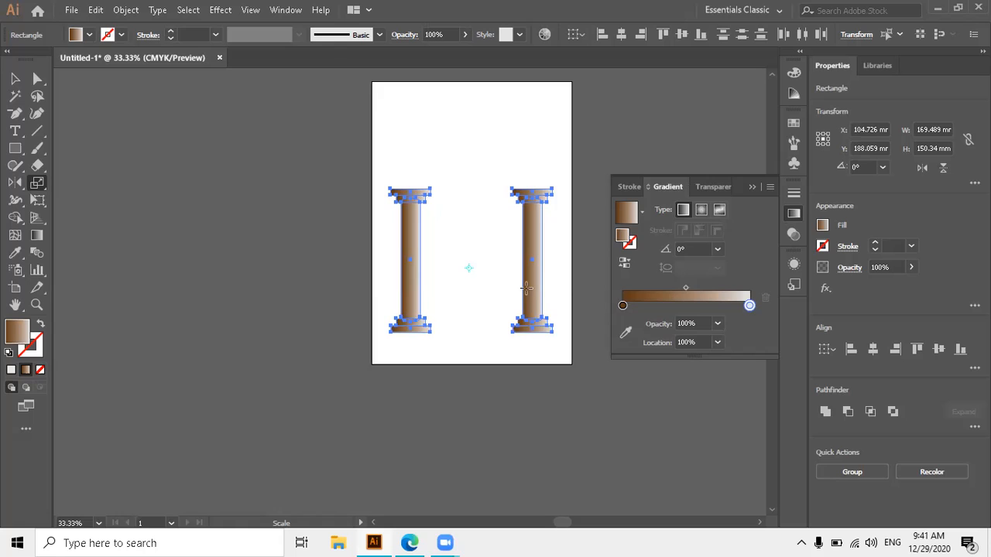
drag(528, 288, 515, 288)
key(alt)
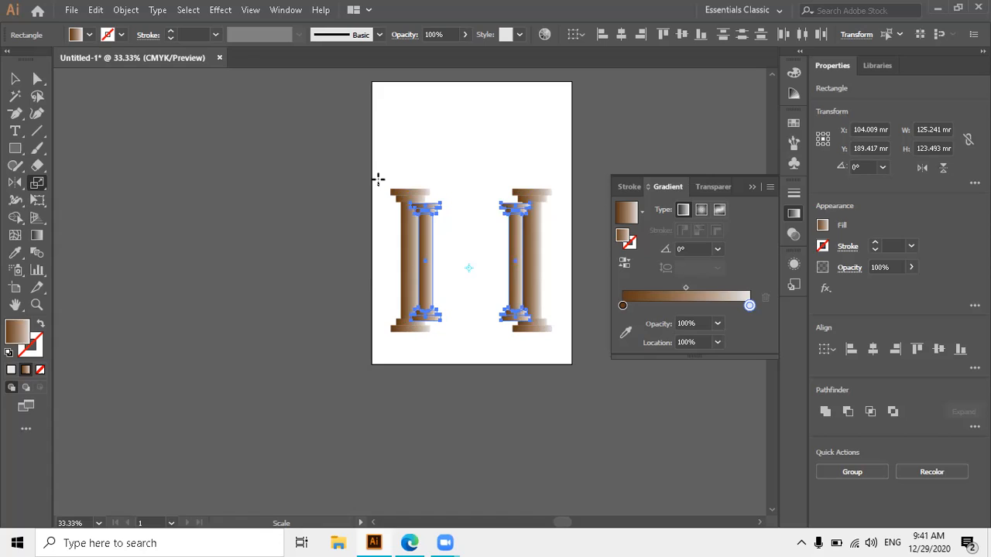
key(ctrl)
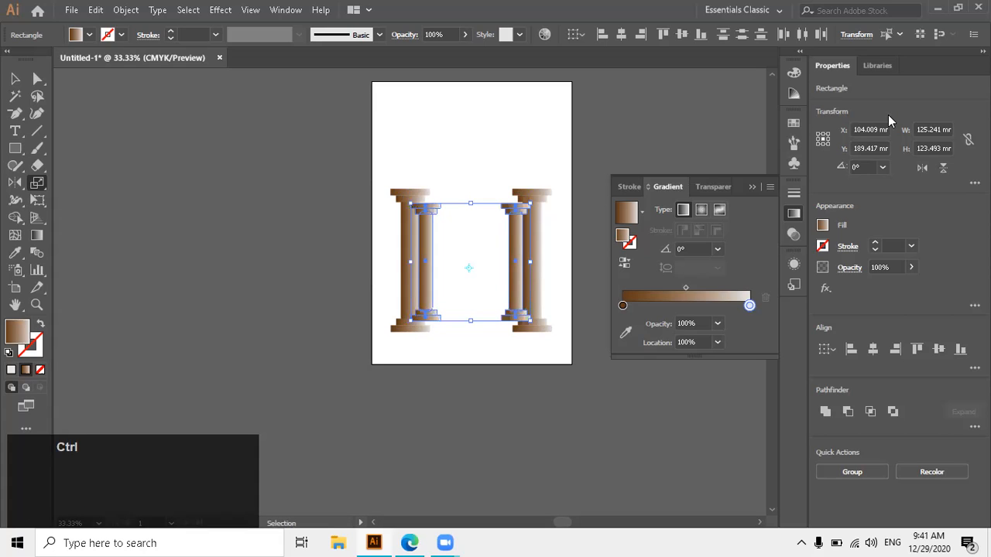
key(ctrl+z)
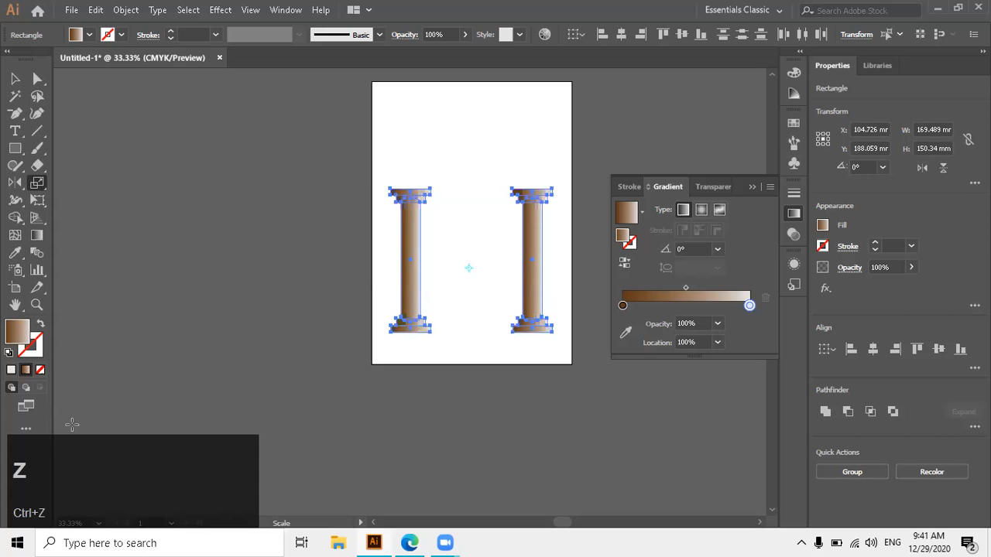
Step: Switch to Draw Behind mode and scale a smaller copy of both columns about the midpoint, about 130 mm wide and 123 mm high
click(26, 390)
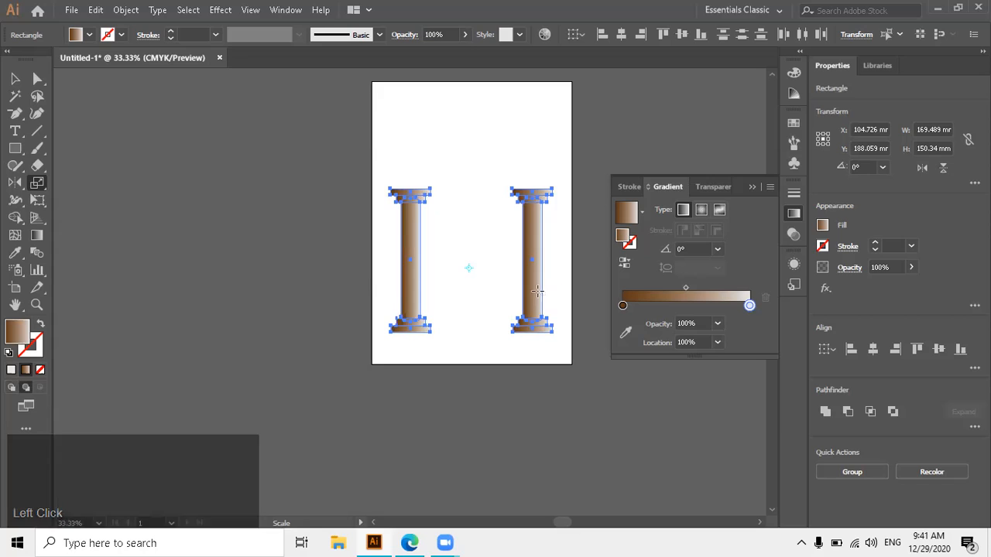
mouse_move(526, 274)
mouse_down()
mouse_move(520, 282)
mouse_move(511, 272)
mouse_up()
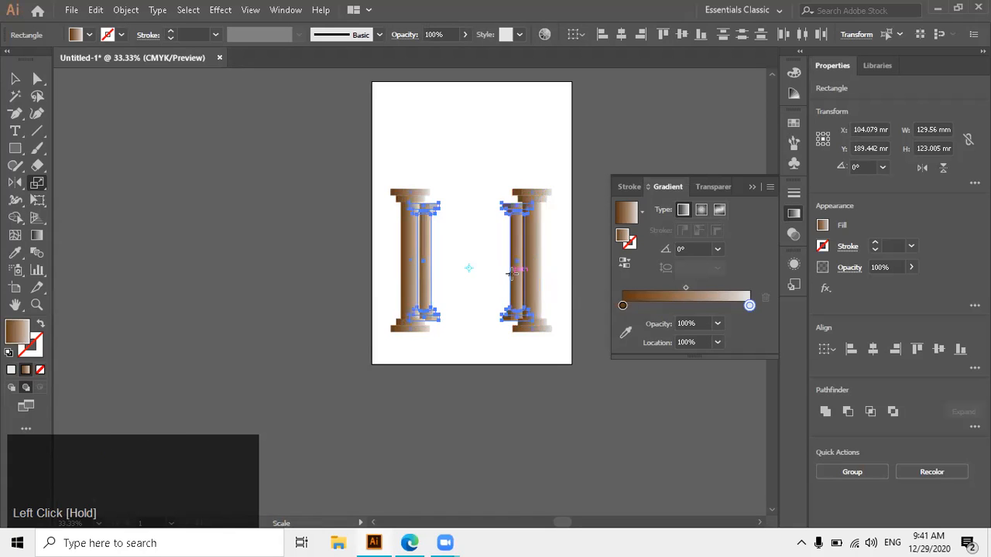
Step: Repeat the scaled copy until the column pairs shrink to the centre point, and deselect the artwork
key(ctrl+d)
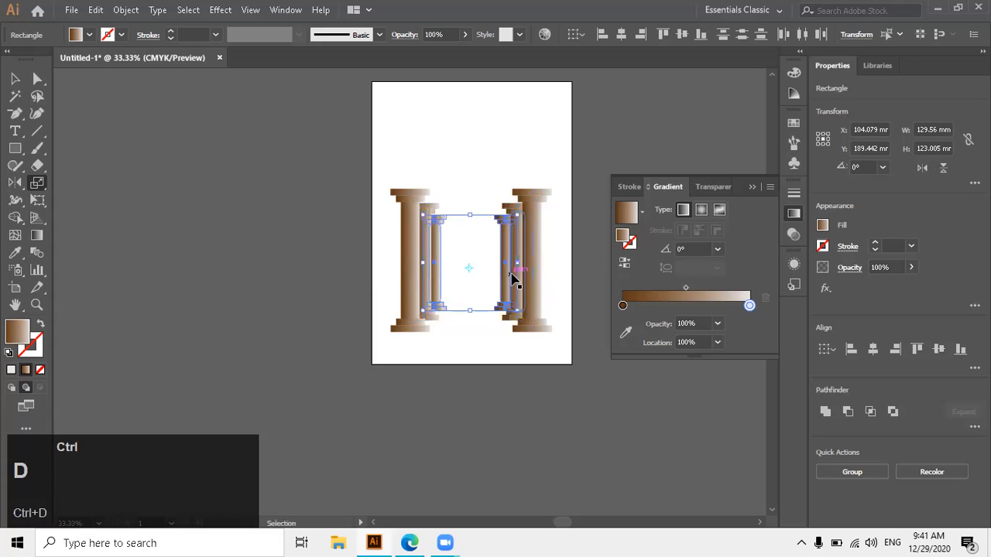
key(ctrl+d)
key(ctrl+d)
key(ctrl+d)
key(ctrl+d)
key(ctrl+d)
key(ctrl+d)
key(ctrl+d)
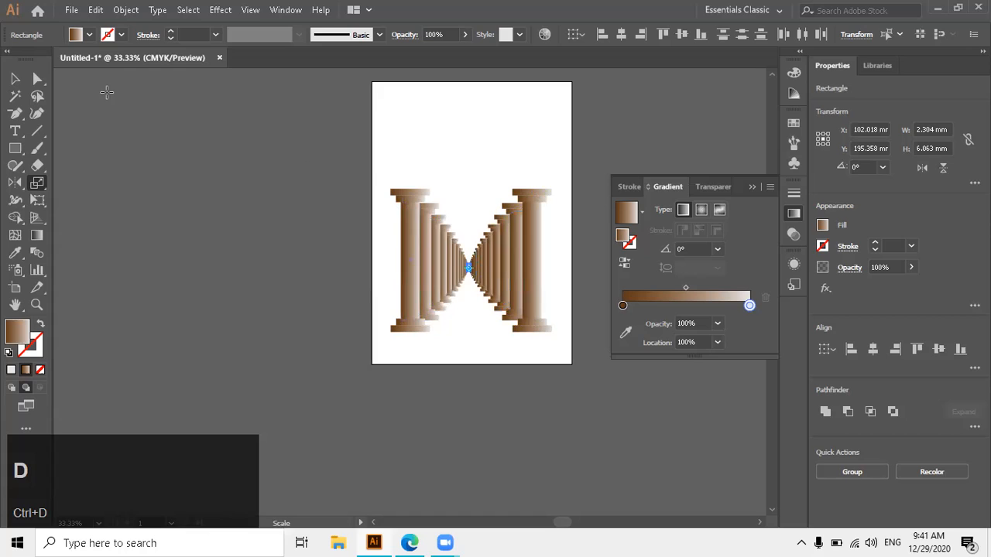
click(15, 78)
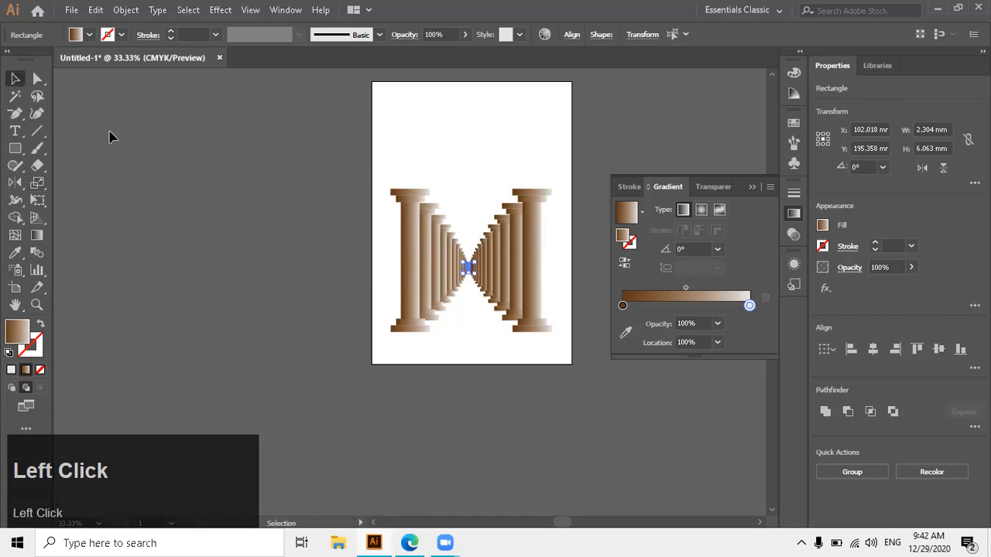
click(345, 181)
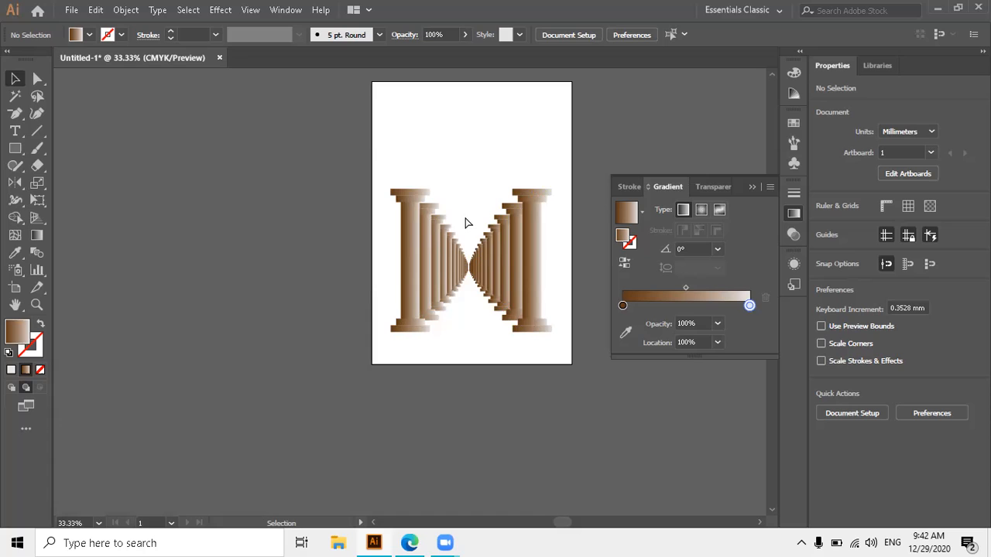
Step: Undo the repeated scaled copies back to the two full-size columns
key(ctrl+z)
key(ctrl+z)
key(ctrl+z)
key(ctrl+z)
key(ctrl+z)
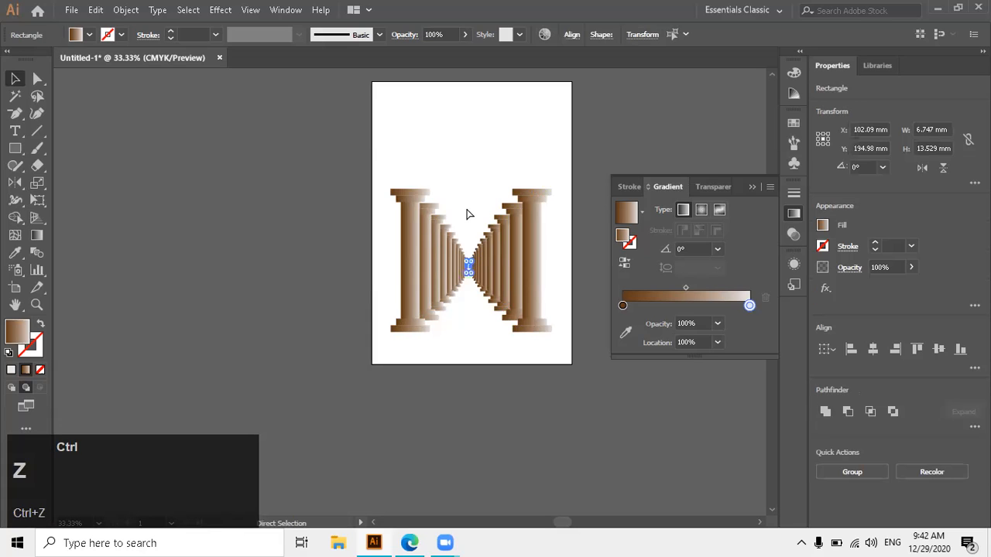
key(ctrl+z)
key(ctrl+z)
key(ctrl+z)
key(ctrl+z)
key(ctrl+z)
key(ctrl+z)
key(ctrl+z)
key(ctrl+z)
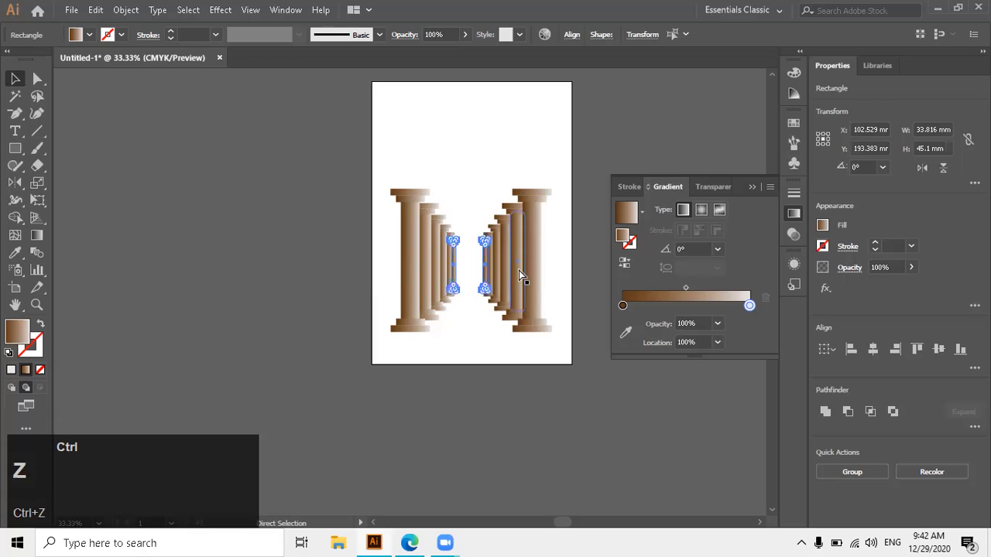
key(ctrl+z)
key(ctrl+z)
key(ctrl+z)
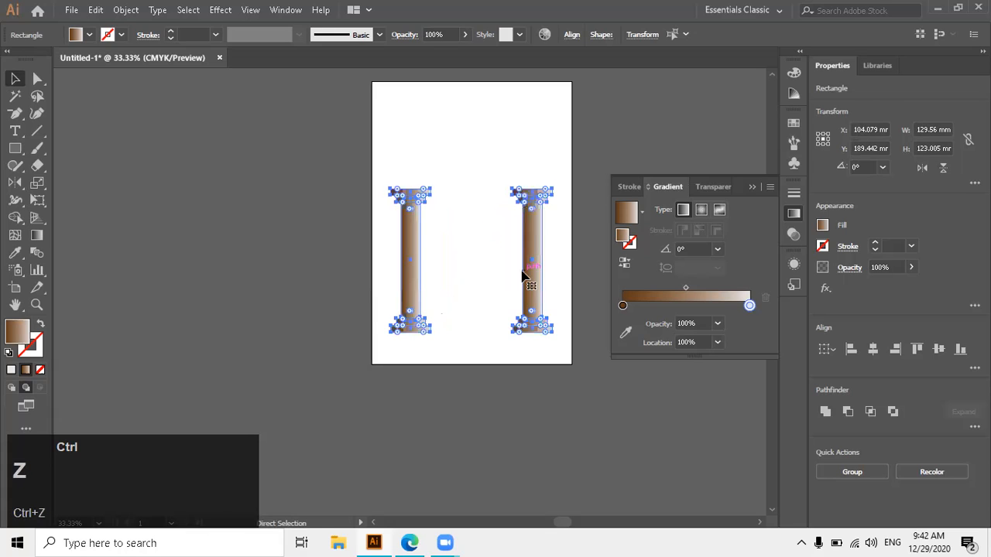
Step: Scale a copy of both columns about a point beside the right column, about 147 mm wide and 137 mm high
key(s)
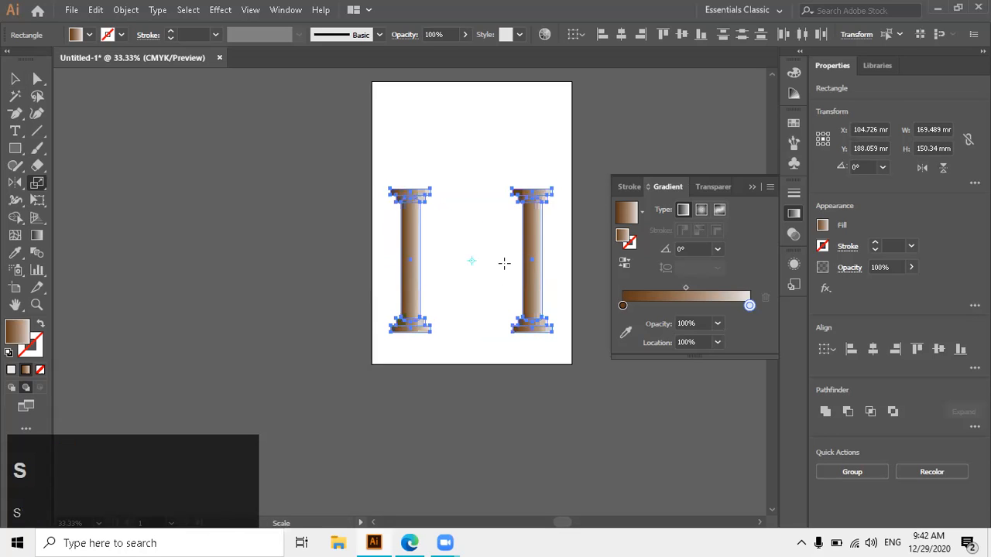
click(516, 259)
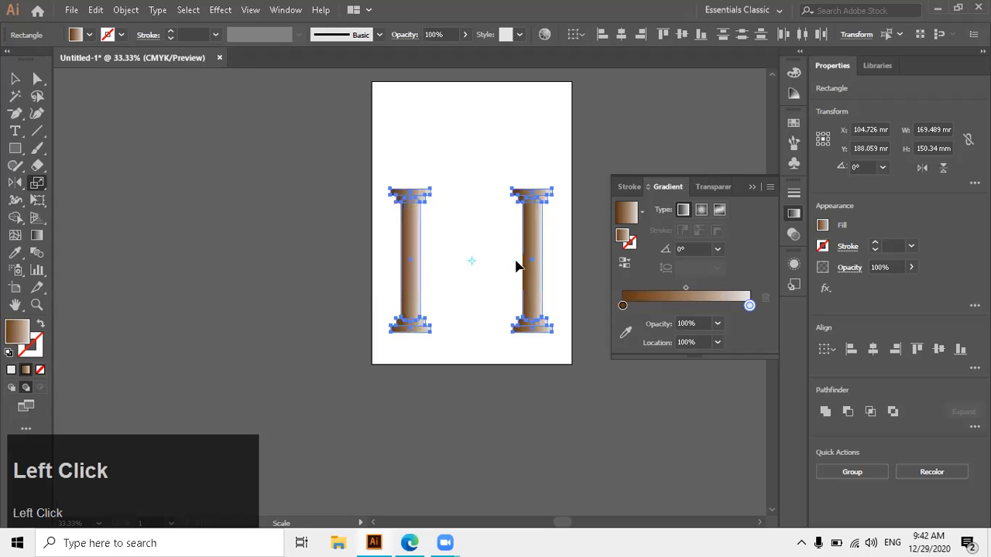
drag(414, 283, 427, 280)
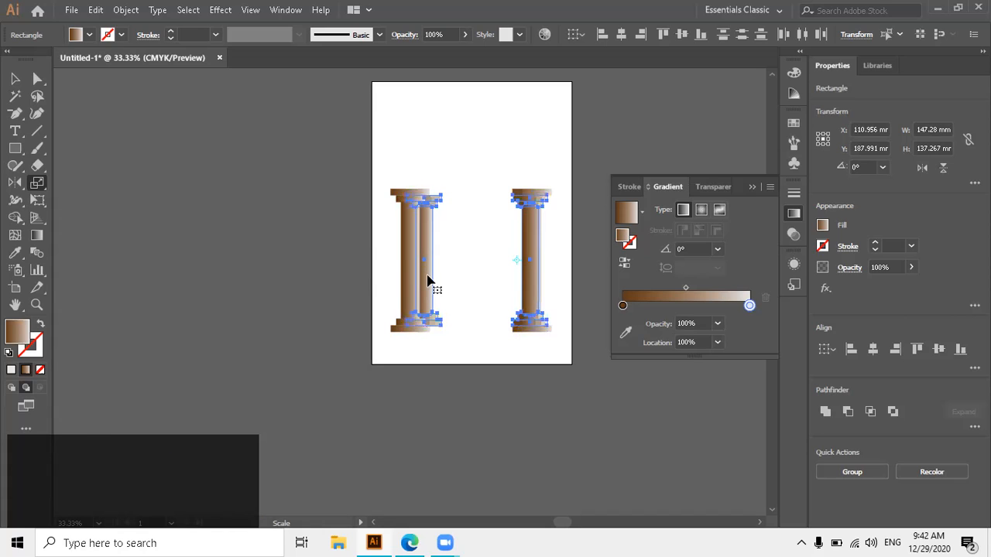
Step: Repeat the scaled copy until the column series shrinks to the reference point beside the right column
key(ctrl+d)
key(ctrl+d)
key(ctrl+d)
key(ctrl+d)
key(ctrl+d)
key(ctrl+d)
key(ctrl+d)
key(ctrl+d)
key(ctrl+d)
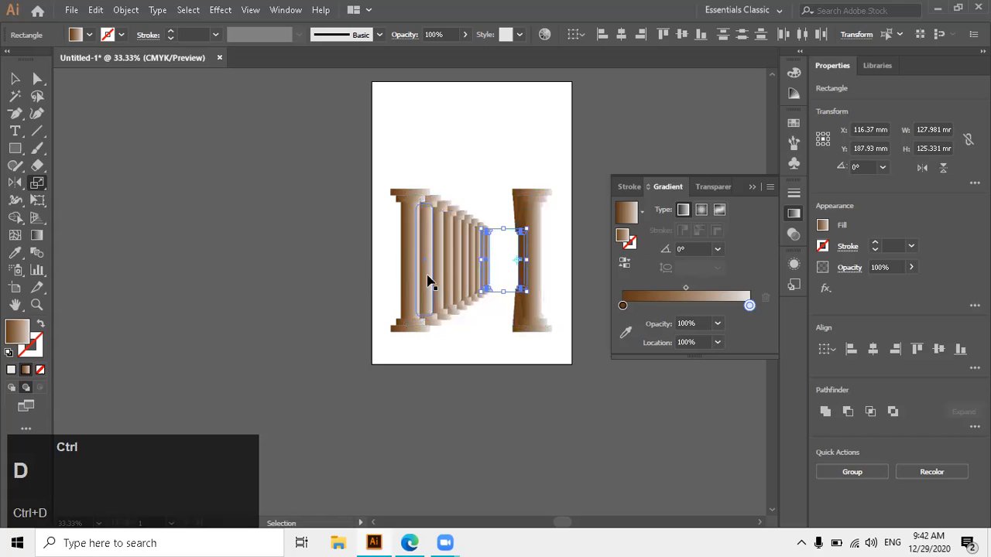
key(ctrl+d)
key(ctrl+d)
key(ctrl+d)
key(ctrl+d)
key(ctrl+d)
key(ctrl+d)
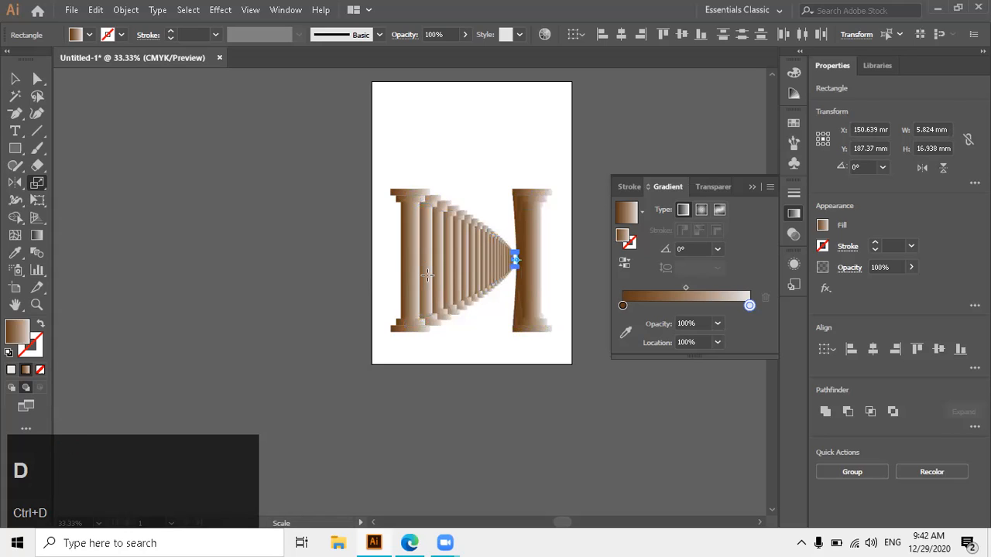
key(ctrl+d)
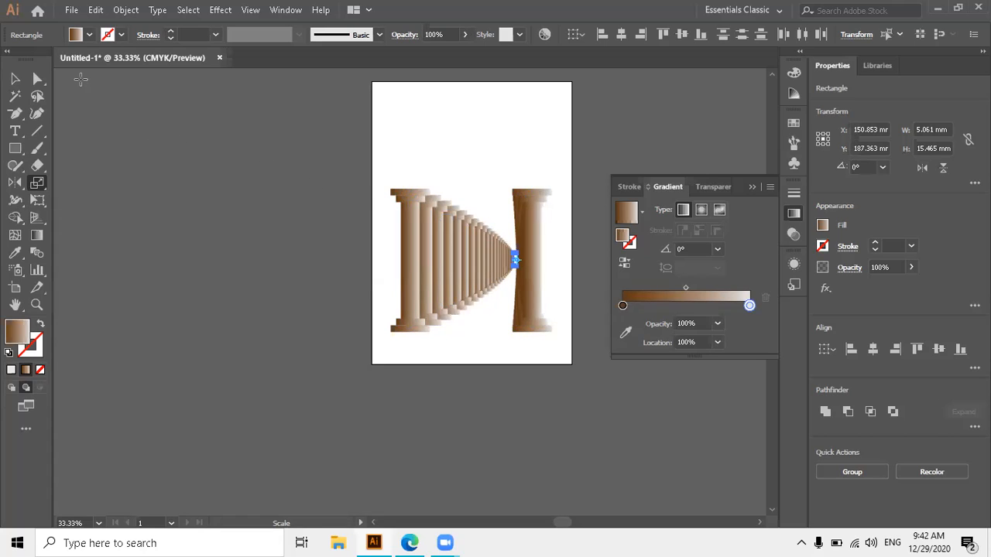
Step: Undo the smallest repeated copies, keeping only the four largest scaled copies of the column pair
key(ctrl)
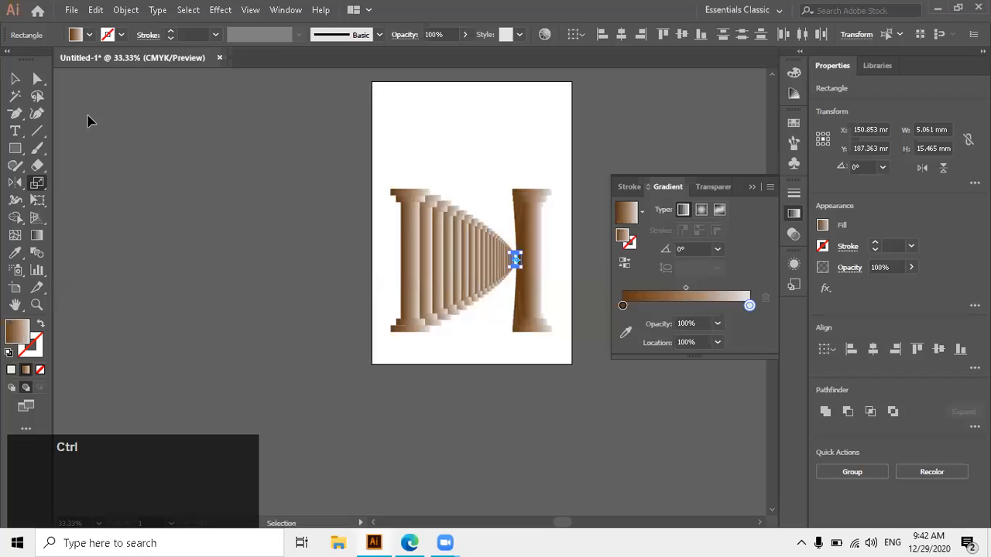
key(ctrl+z)
key(ctrl+z)
key(ctrl+z)
key(ctrl+z)
key(ctrl+z)
key(ctrl+z)
key(ctrl+z)
key(ctrl+z)
ctrl+click(88, 120)
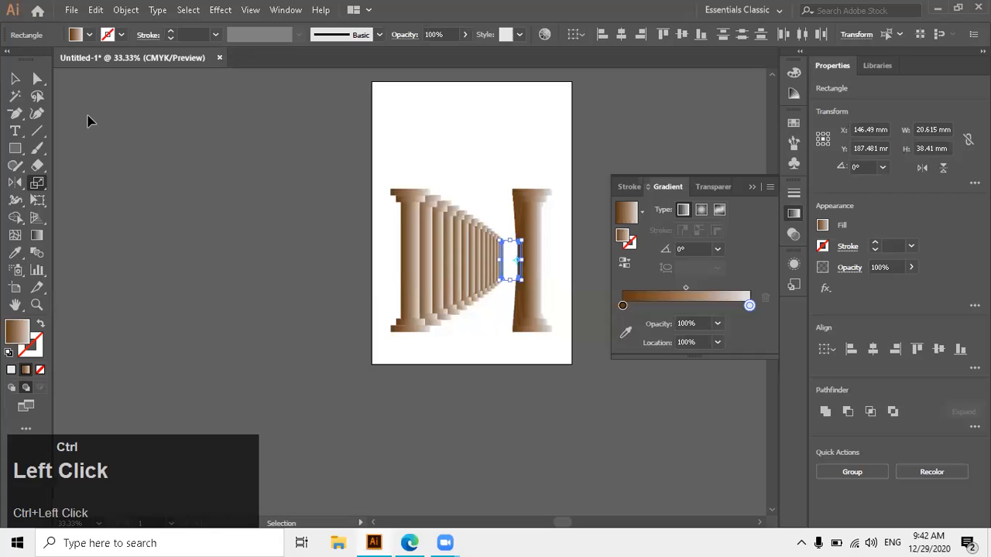
key(ctrl+z)
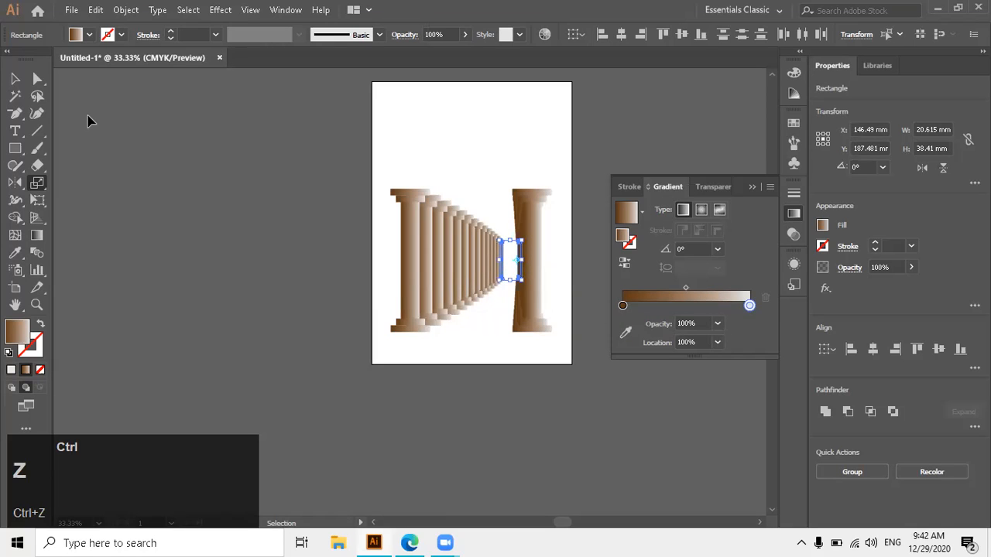
key(ctrl+z)
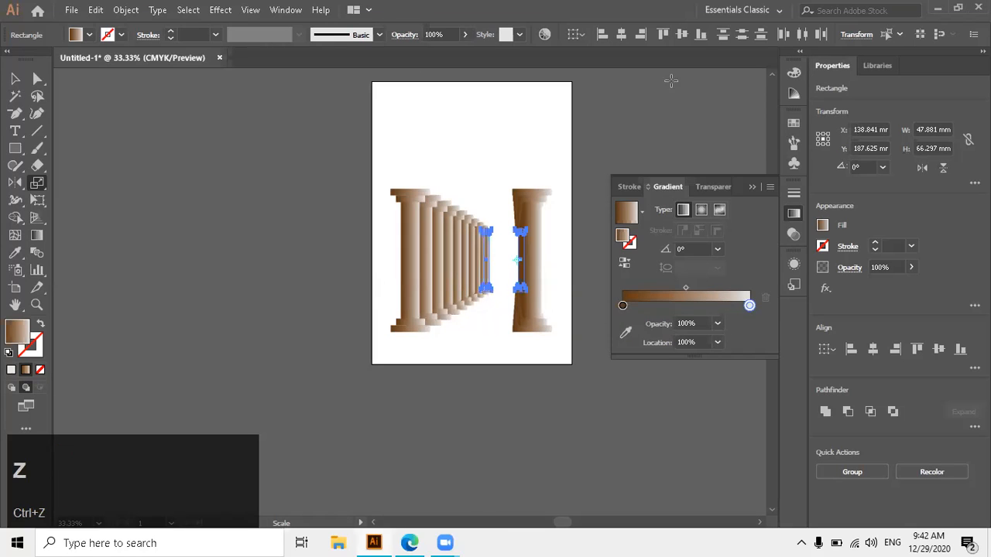
click(849, 52)
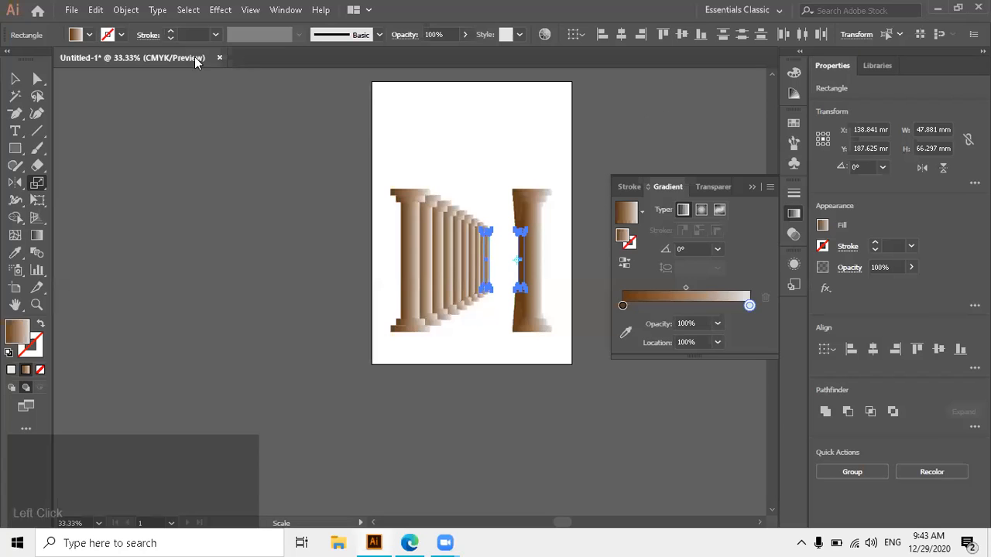
click(12, 78)
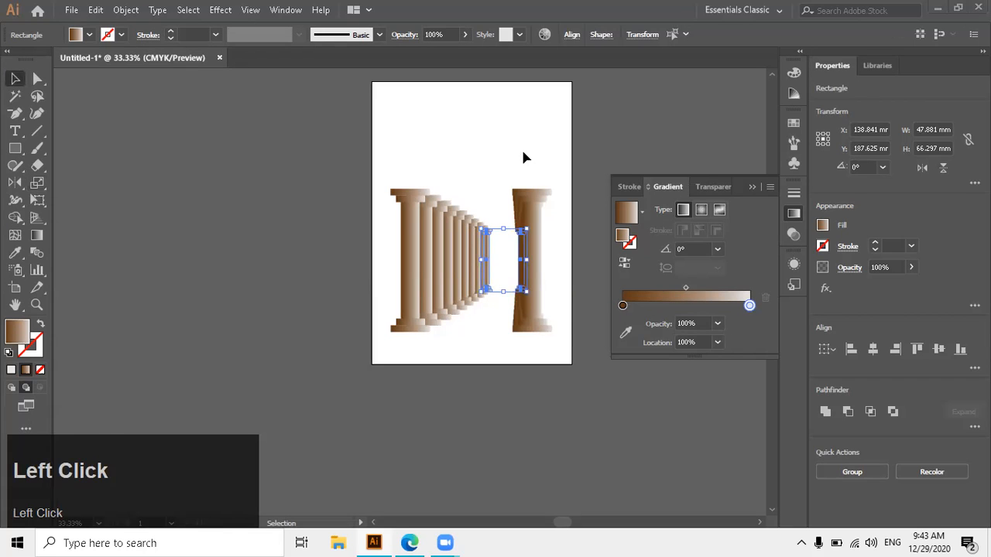
key(ctrl)
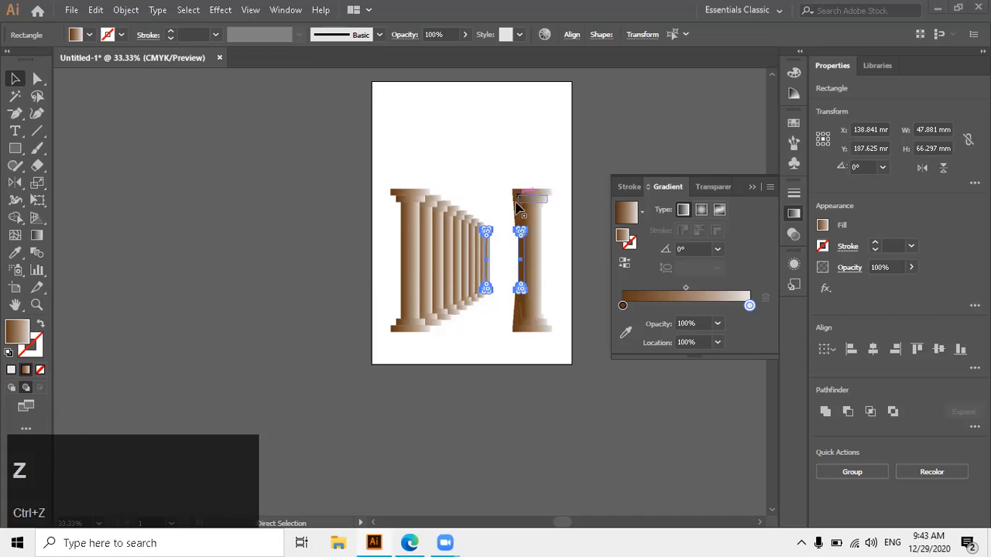
key(ctrl+z)
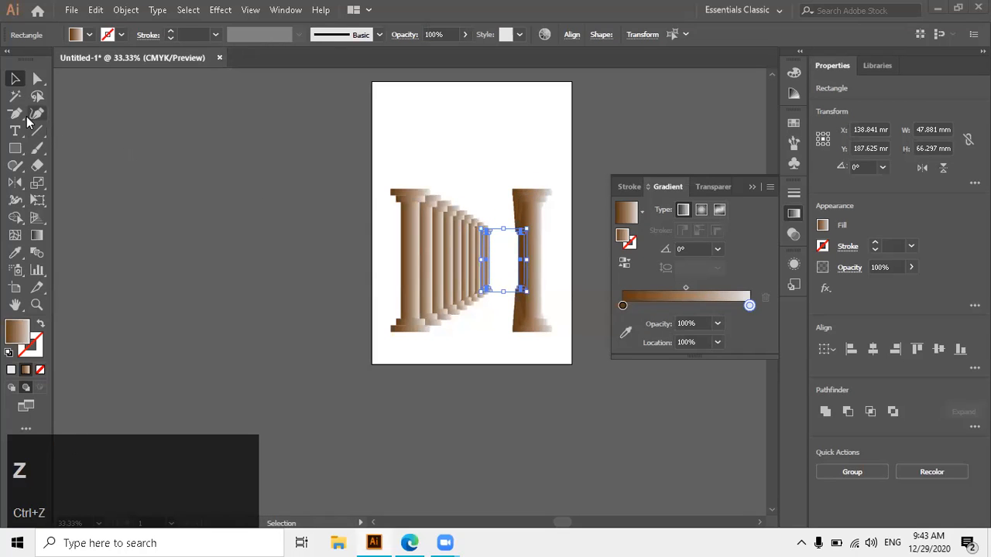
click(35, 186)
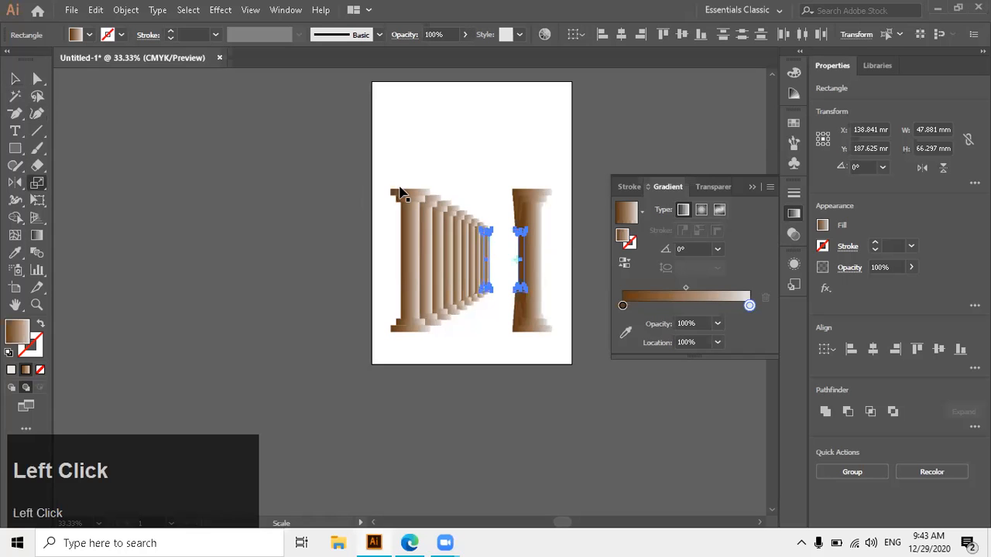
key(ctrl+z)
key(ctrl+z)
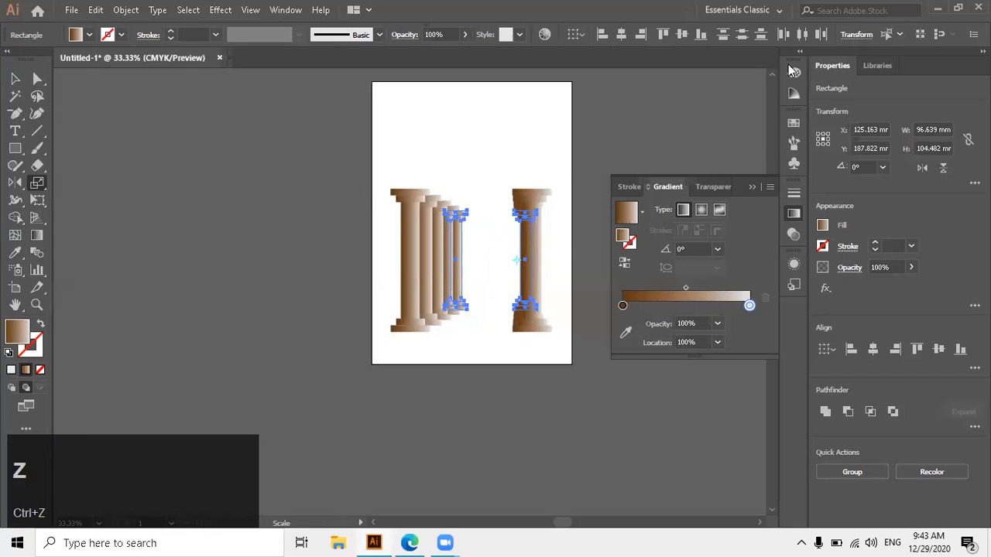
click(790, 67)
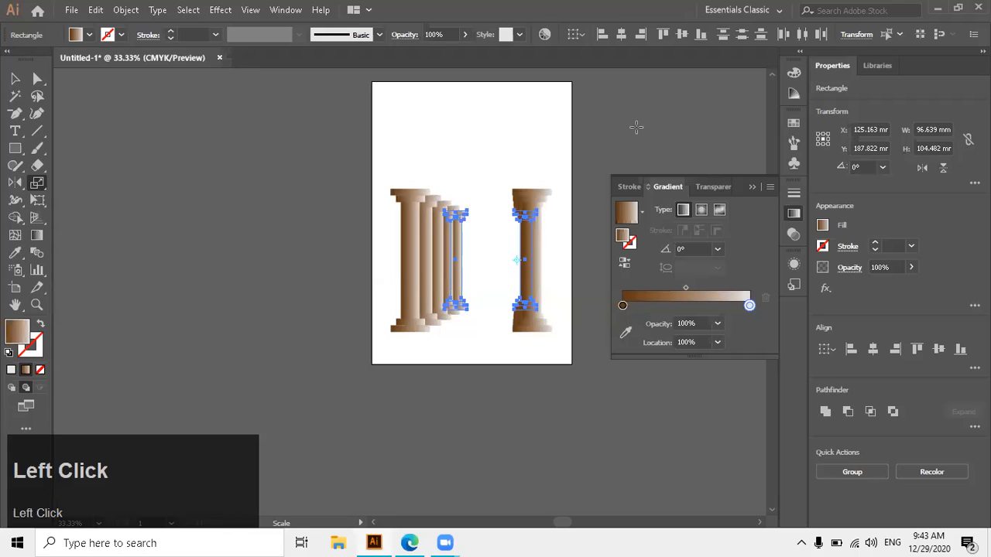
key(ctrl+z)
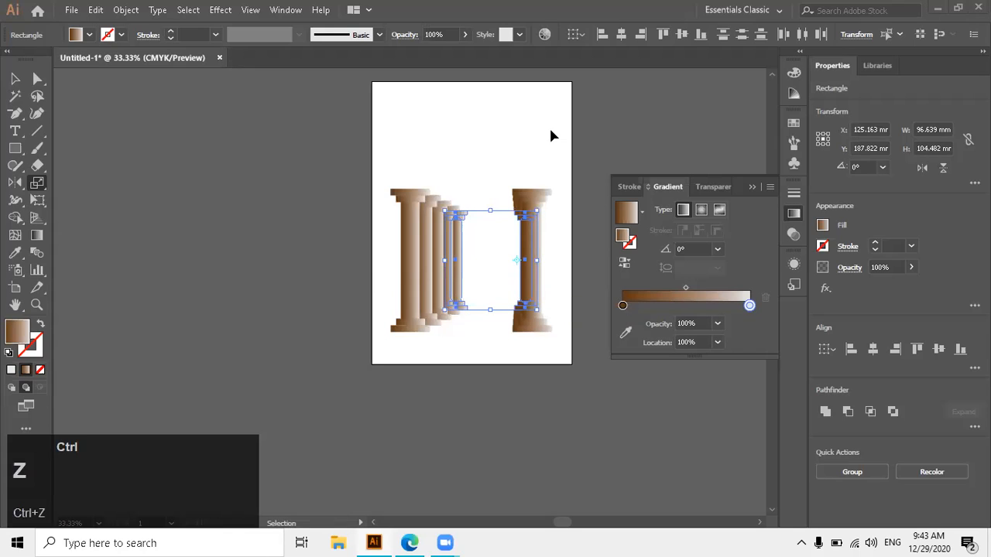
key(ctrl+z)
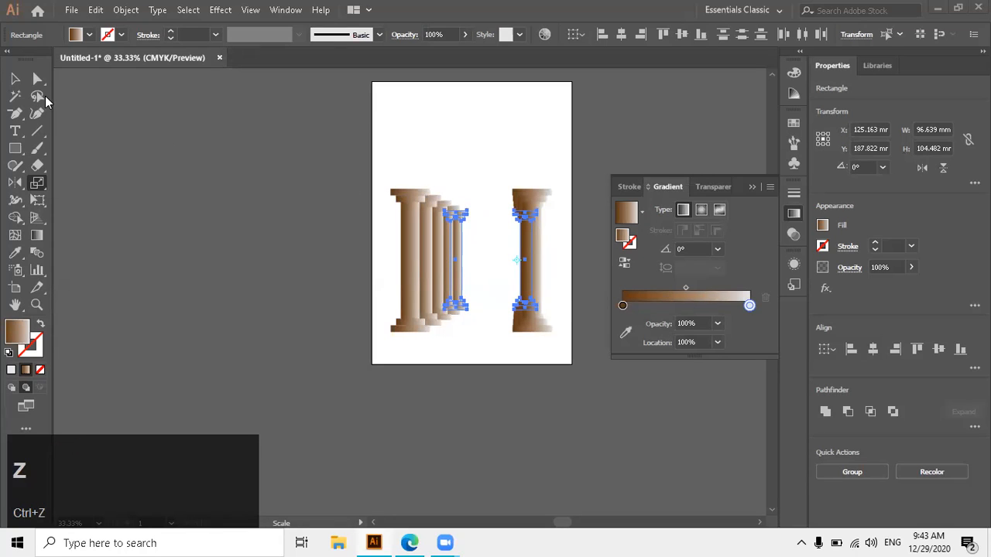
Step: Delete all the remaining columns and their scaled copies from the artboard
click(15, 78)
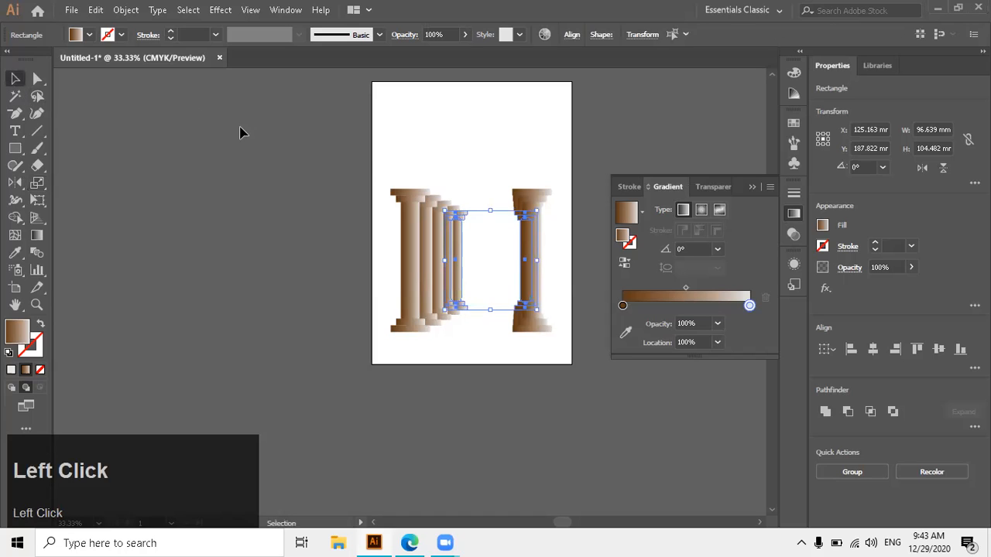
drag(441, 176, 459, 277)
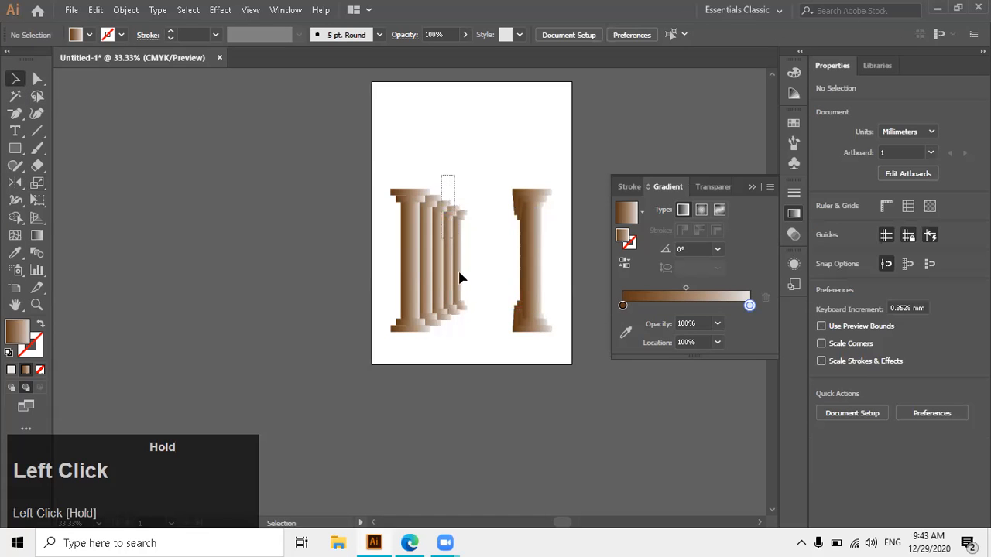
drag(479, 310, 489, 316)
key(Delete)
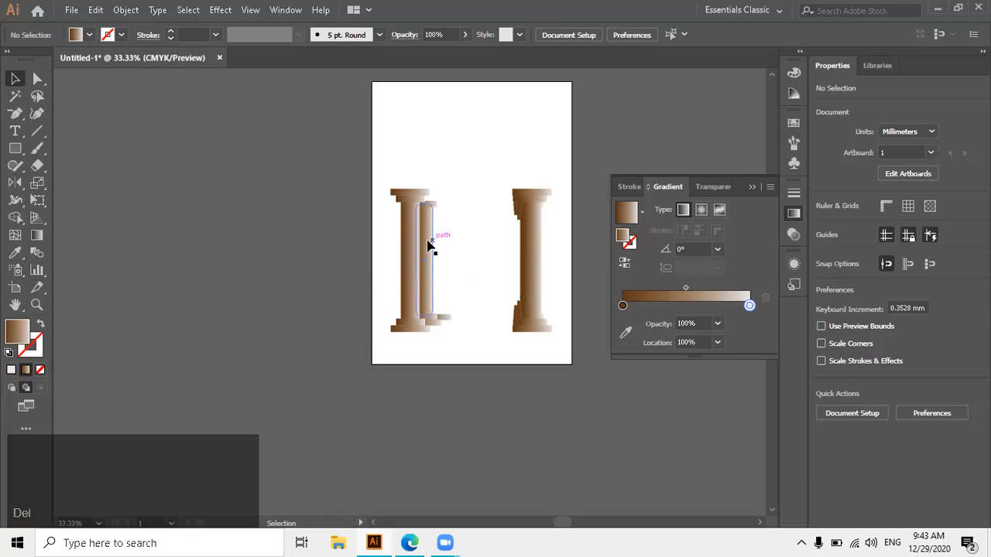
drag(388, 127, 553, 347)
key(Delete)
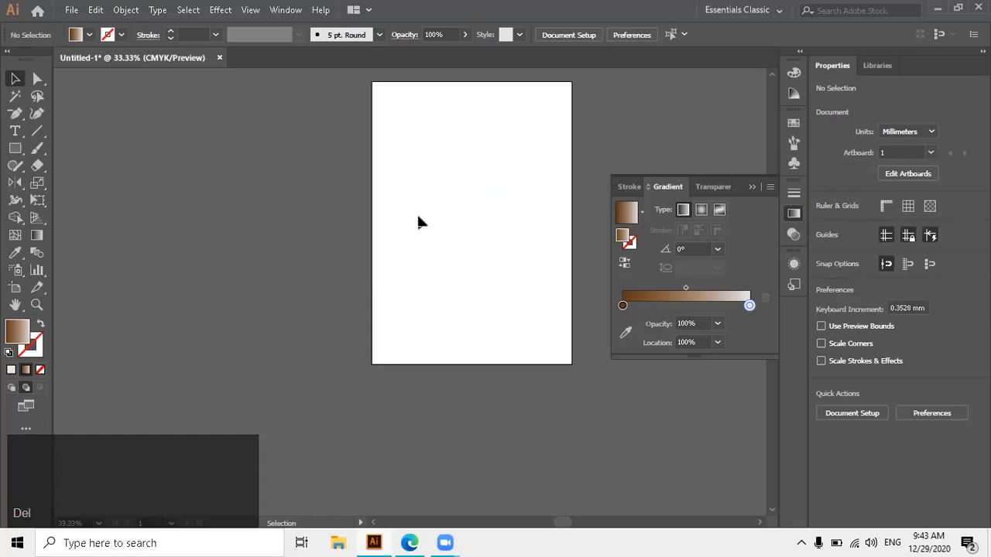
Step: Draw a closed four-sided shape with straight Pen tool segments in the artboard's upper half, about 132 mm wide and 102 mm high
key(space)
drag(457, 219, 443, 243)
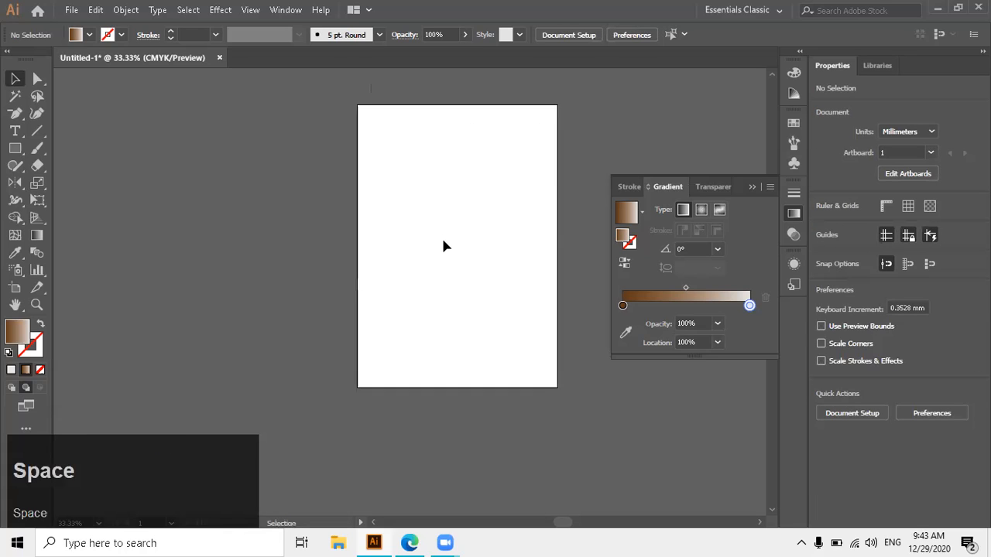
key(ctrl+0)
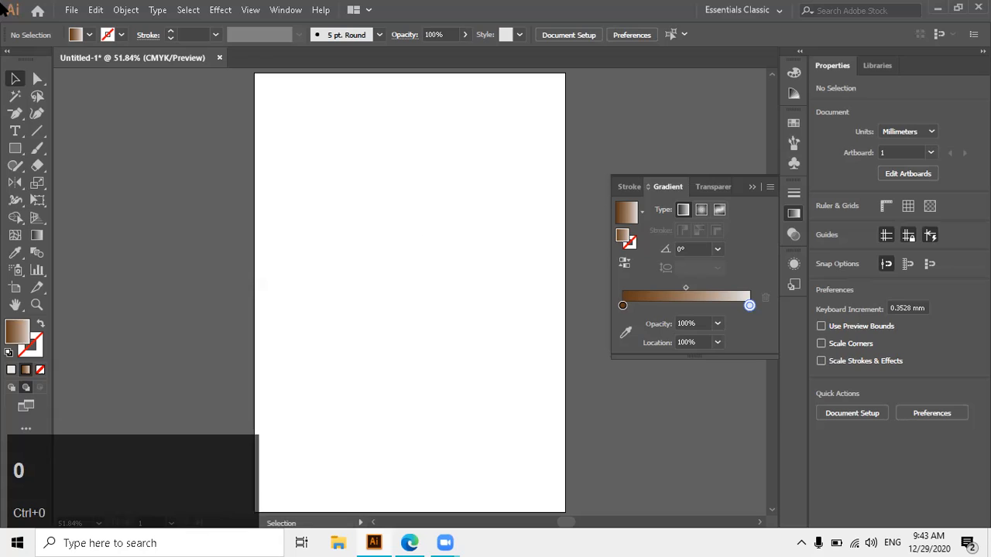
right_click(12, 110)
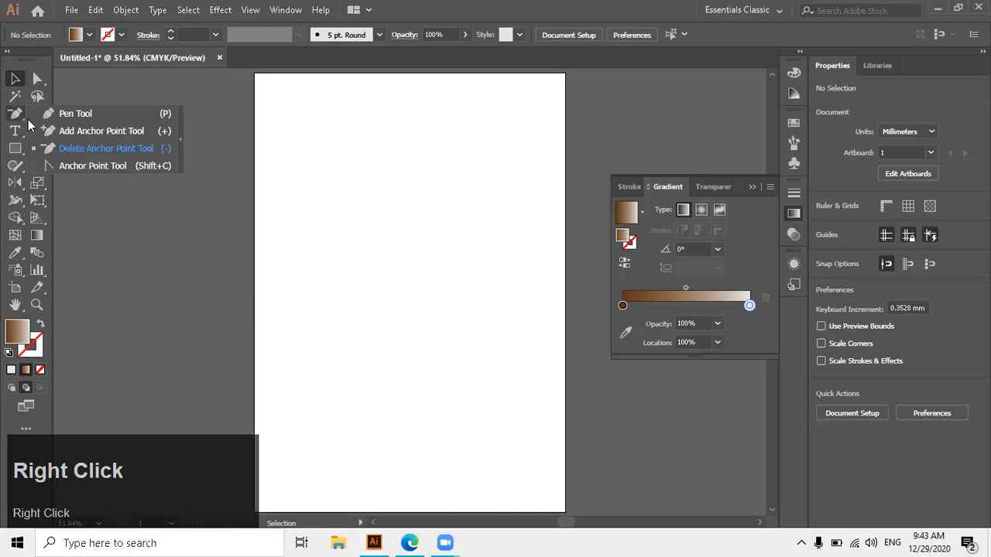
click(43, 113)
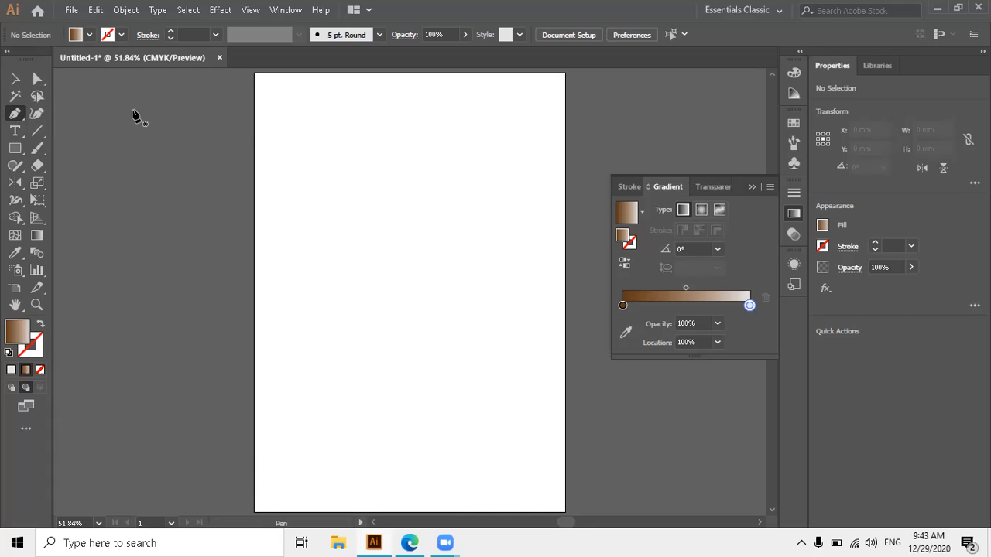
click(323, 146)
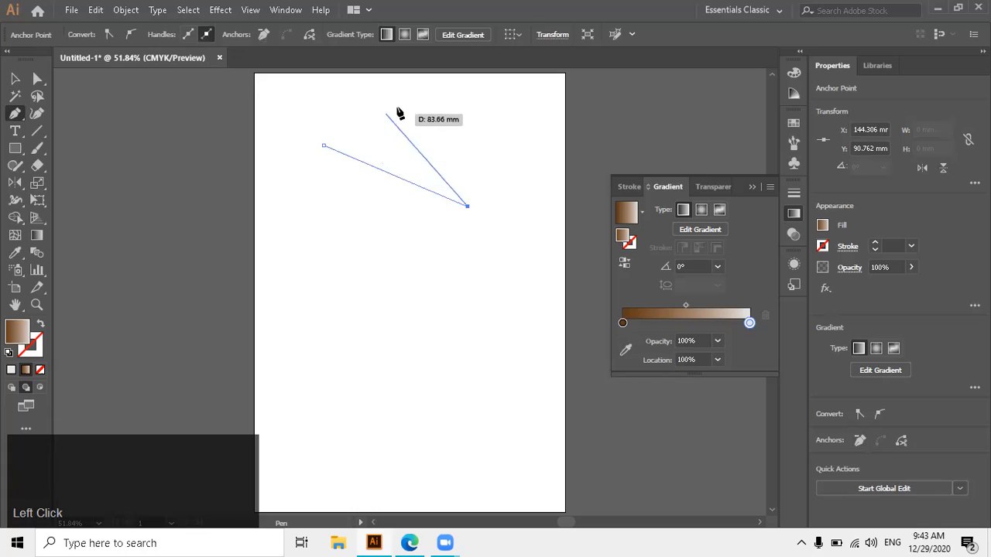
click(342, 297)
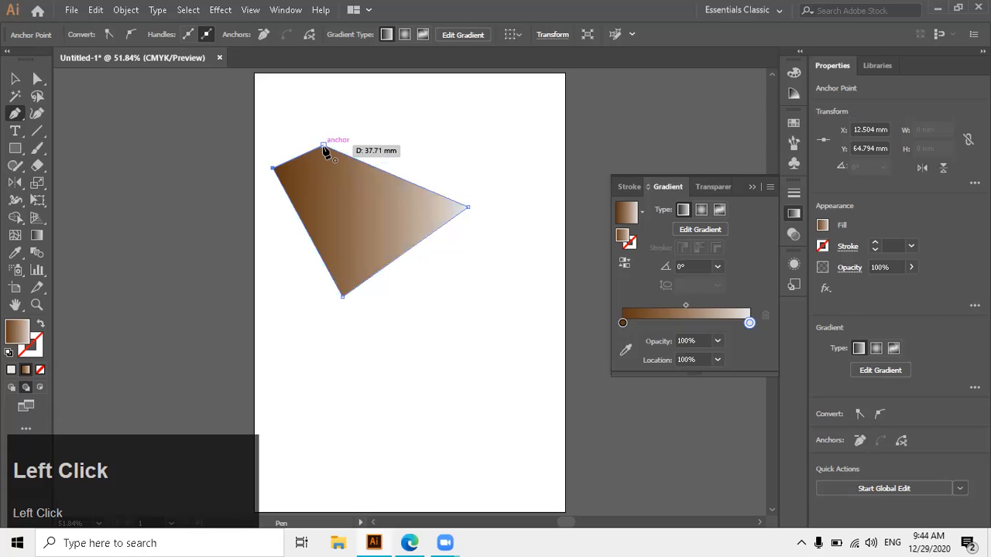
alt+scroll(325, 151, up, 3)
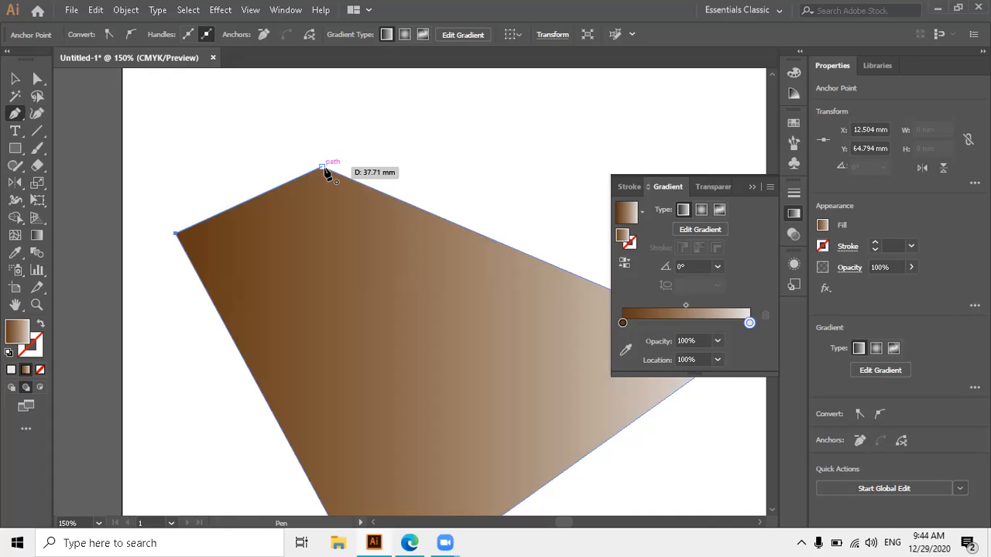
click(324, 168)
Step: Set the default black 1 pt stroke on the four-sided shape and remove its fill
scroll(327, 171, down, 4)
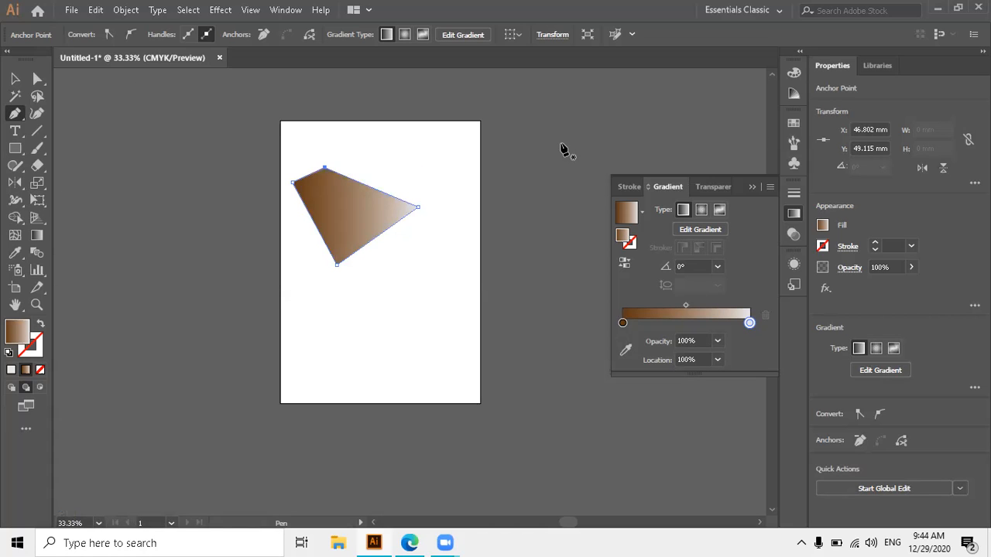
click(40, 370)
click(9, 353)
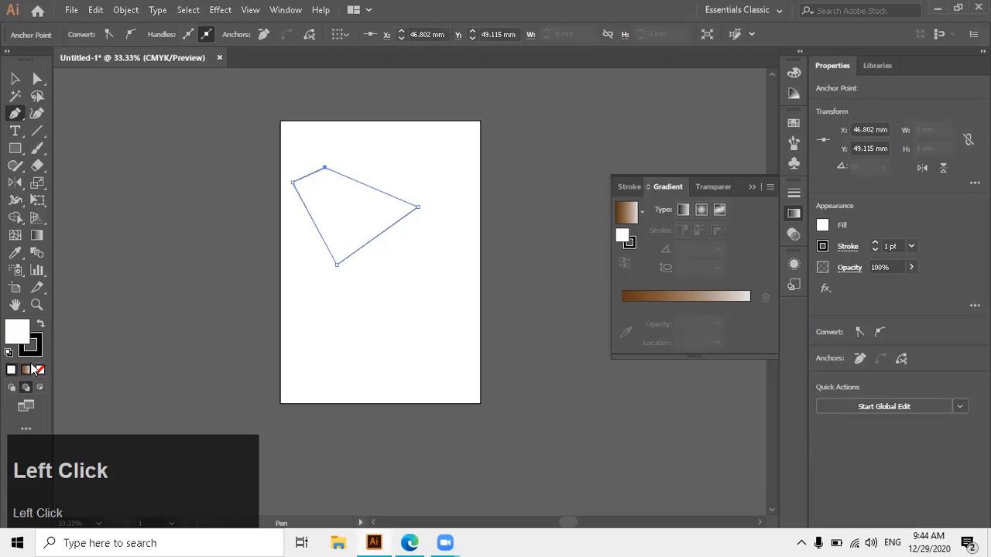
click(40, 370)
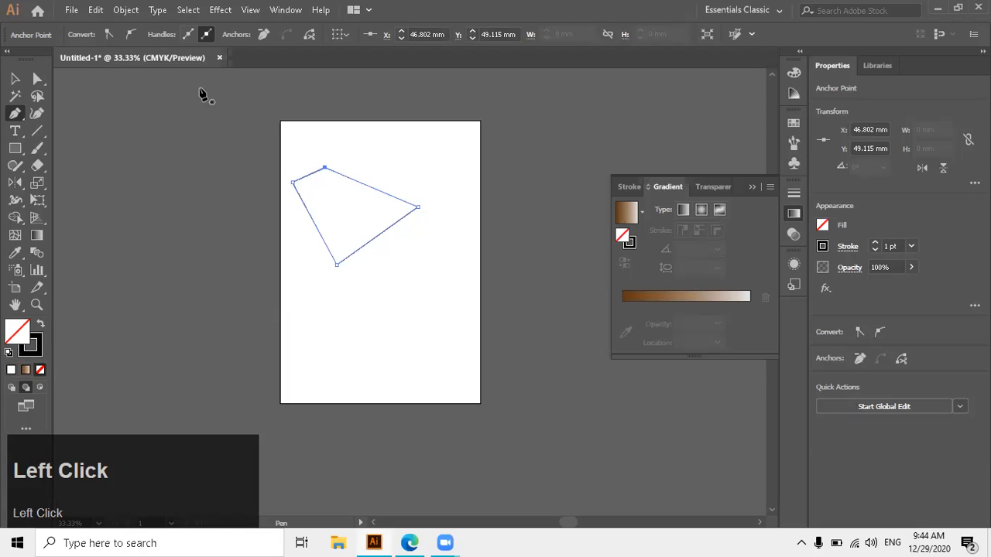
Step: Delete the four-sided outline from the artboard
click(15, 78)
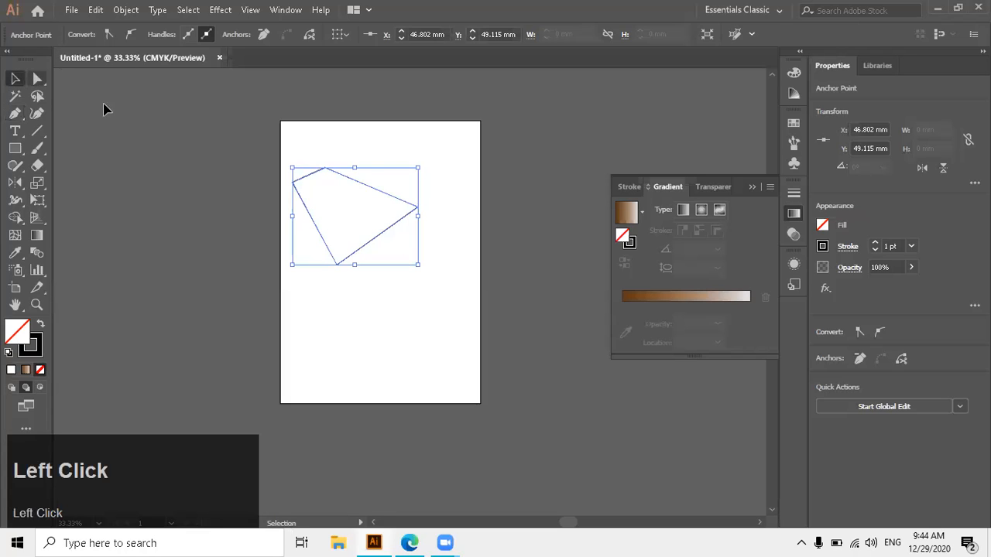
click(174, 120)
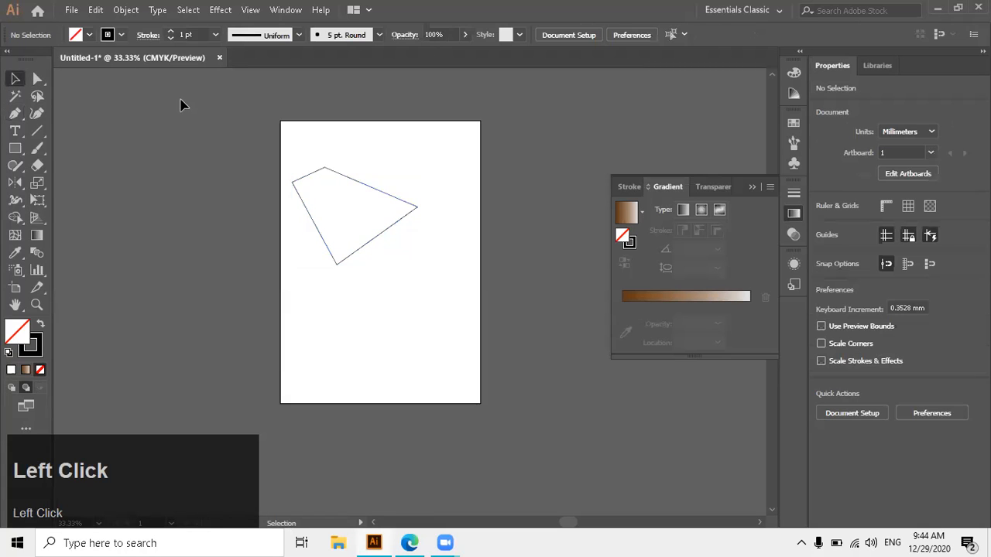
click(391, 200)
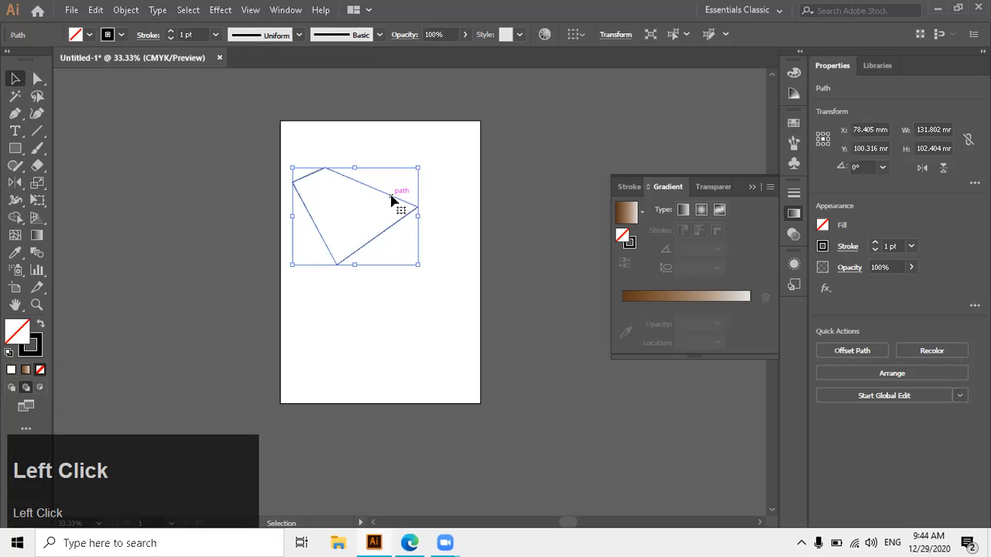
key(Delete)
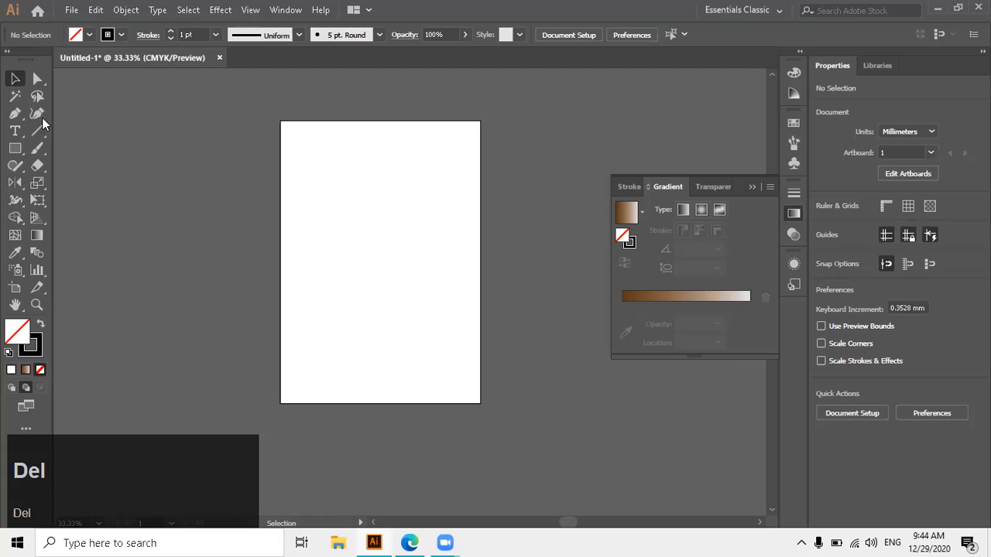
Step: Draw a curved Pen tool segment with long handles at its second anchor, and remove that anchor's outgoing handle
click(15, 113)
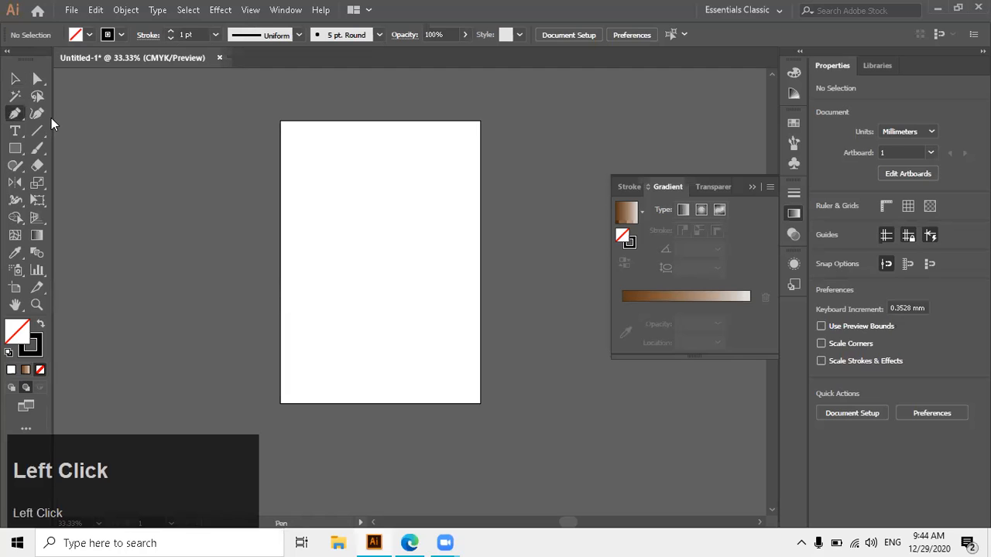
click(346, 166)
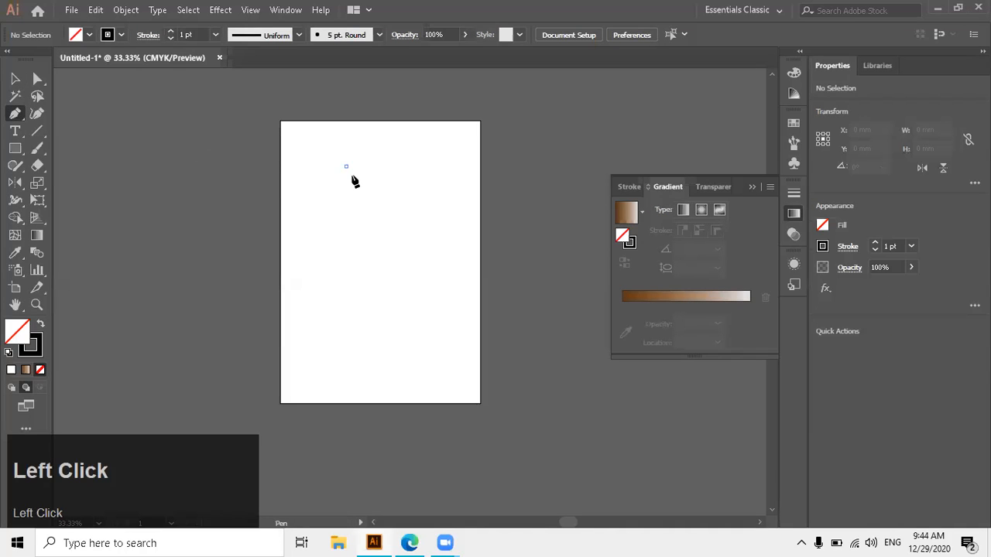
click(397, 229)
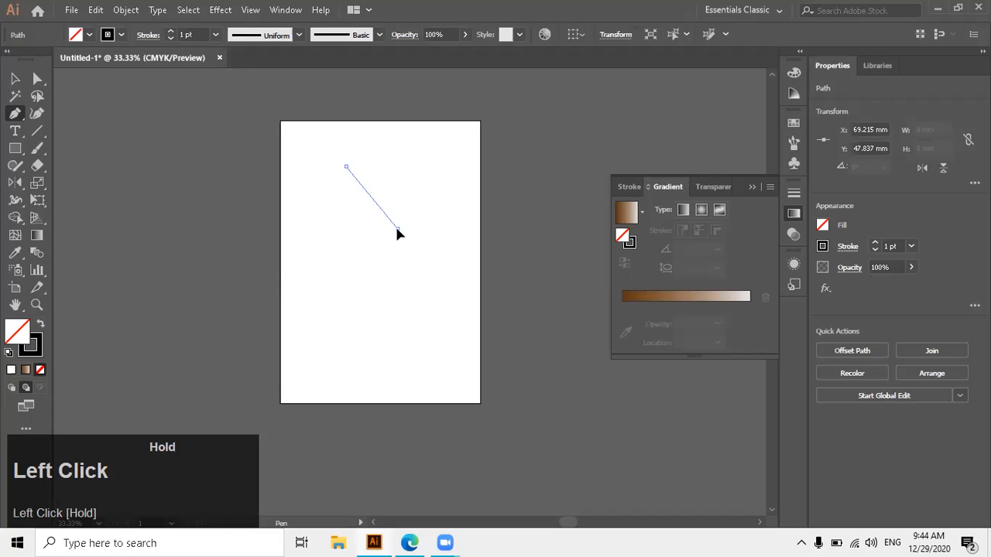
drag(397, 232, 302, 367)
mouse_move(346, 166)
mouse_down()
mouse_move(338, 155)
mouse_move(346, 176)
mouse_up()
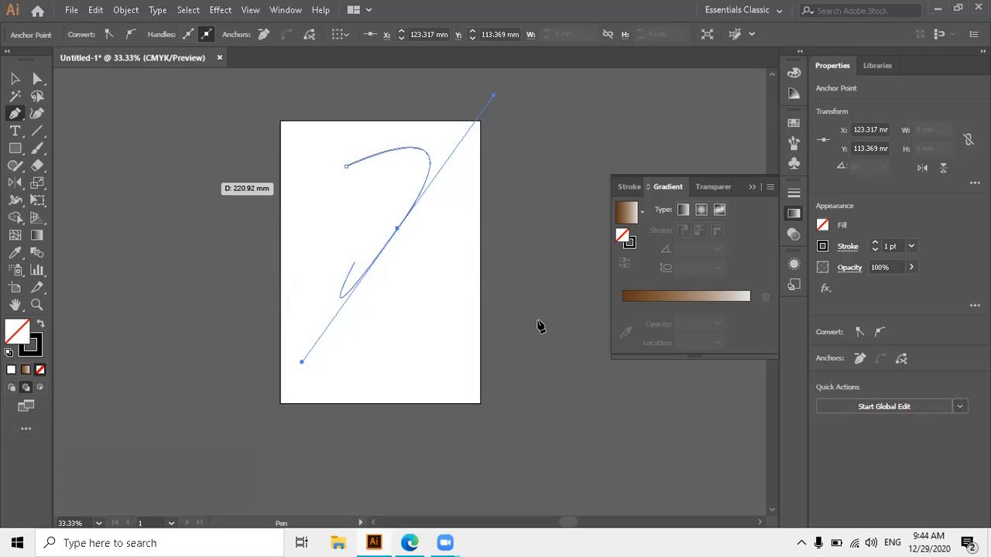
click(397, 231)
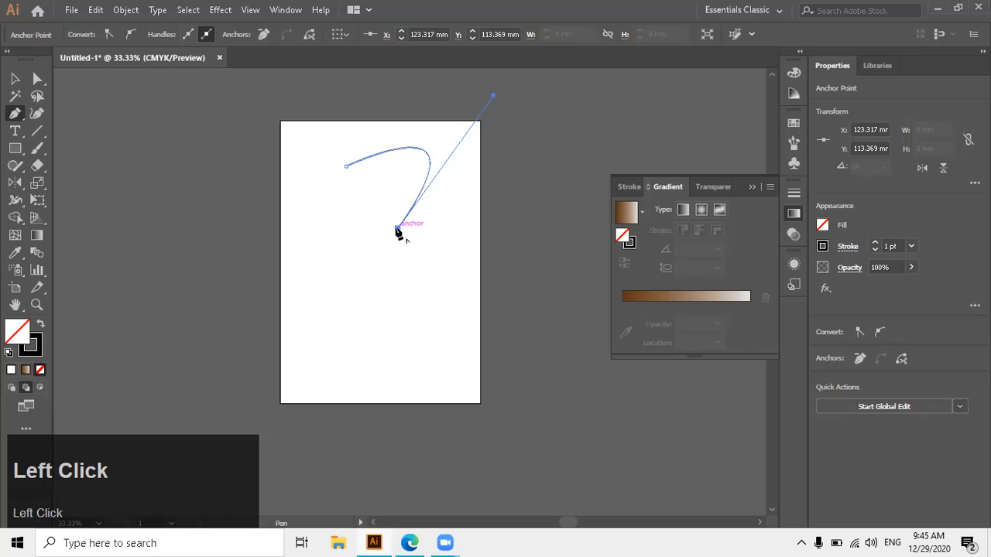
Step: Try closing the path with a straight segment down toward the artboard's lower left and a curved return, and undo both segments
click(323, 318)
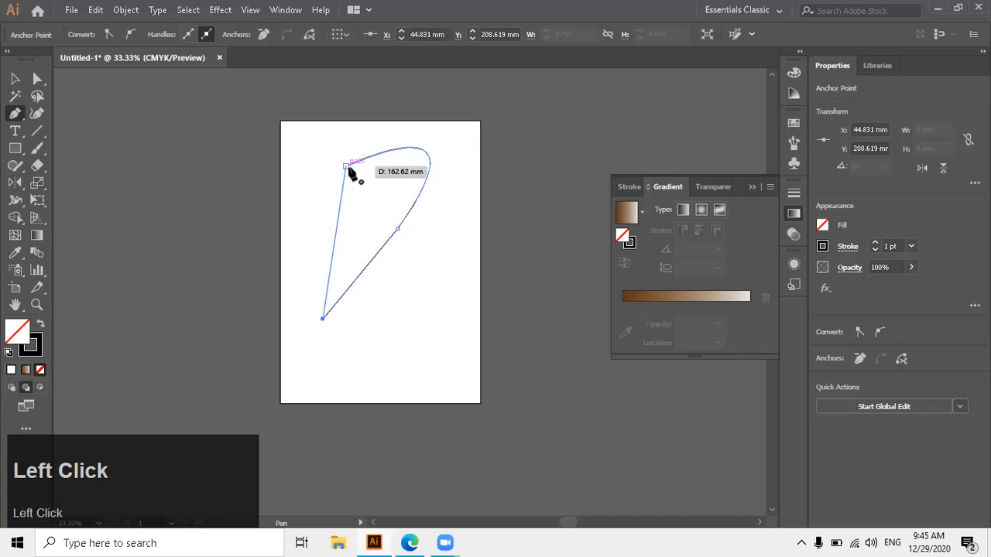
drag(347, 166, 372, 224)
key(space)
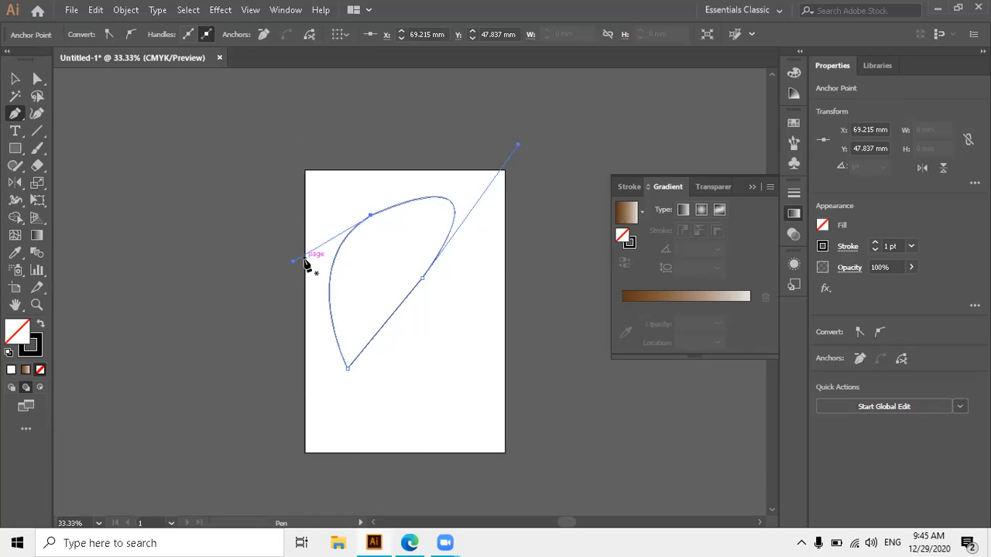
key(ctrl+z)
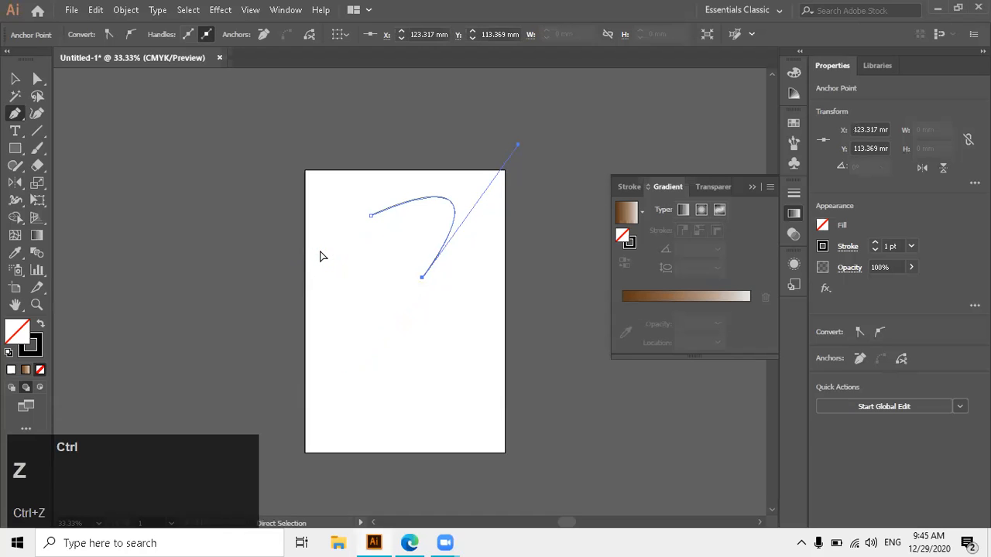
Step: Try closing the path smoothly from a short outgoing handle on the curve's end anchor, and undo the closing segment
drag(404, 350, 338, 382)
alt+click(326, 409)
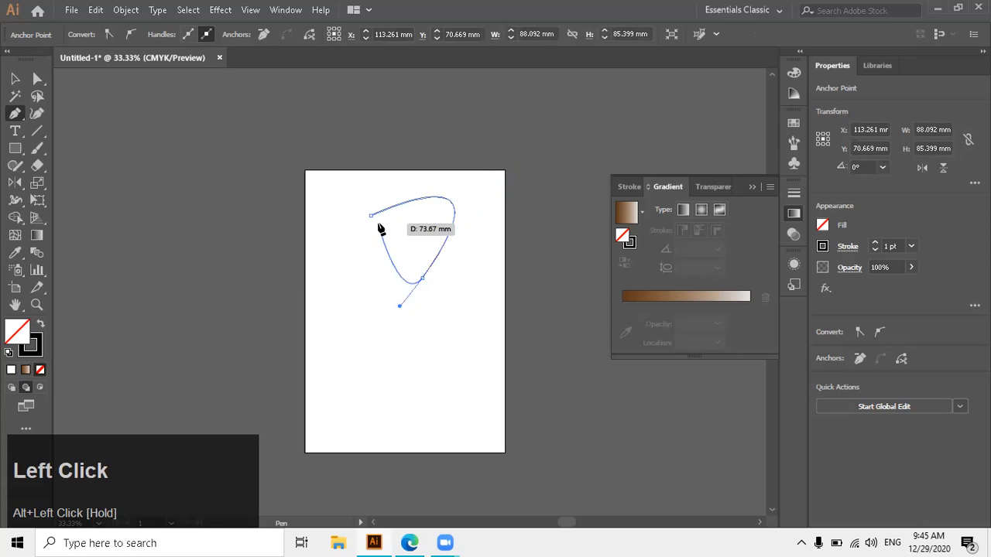
drag(370, 217, 436, 149)
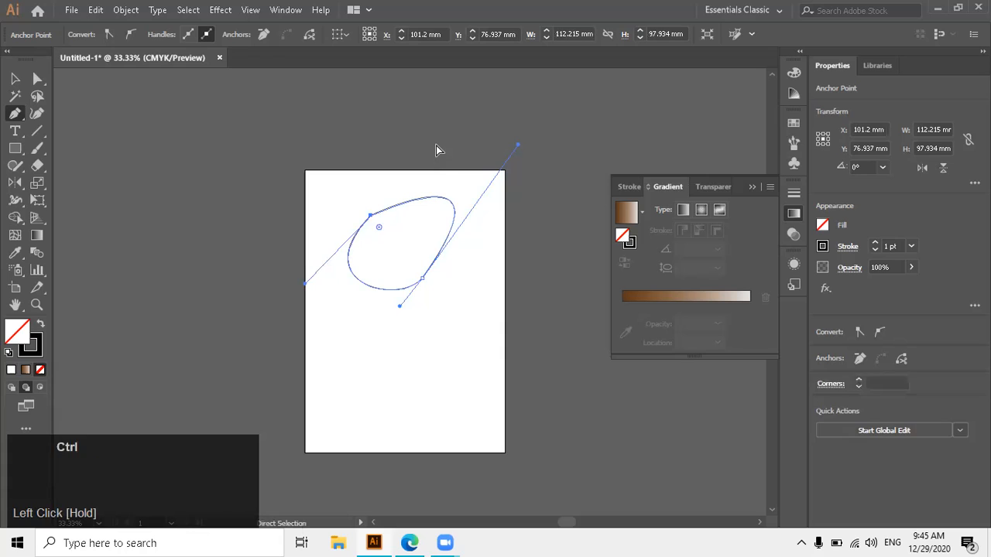
key(ctrl+z)
key(ctrl+z)
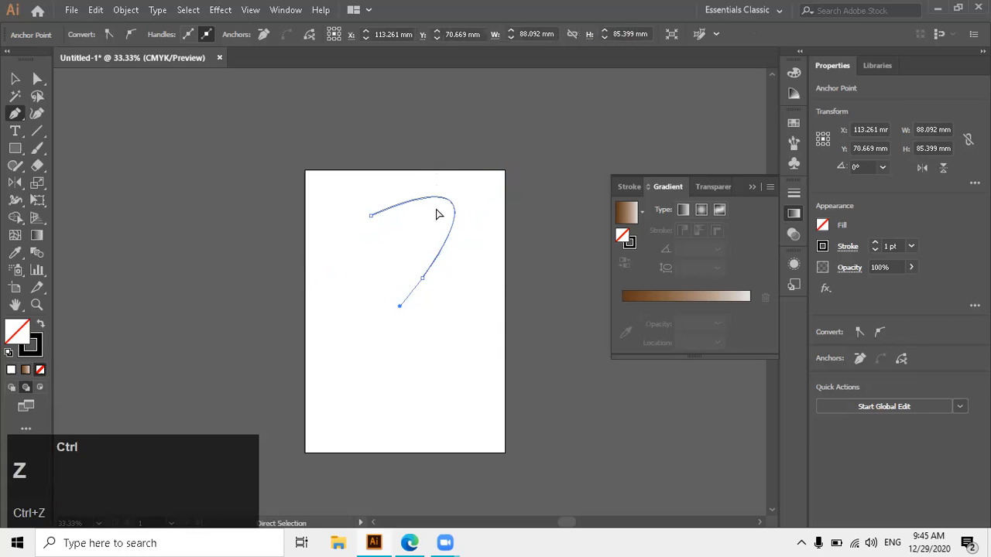
Step: Remove the end anchor's outgoing handle and close the path with a curved segment, making a shape about 130 mm wide and 94 mm high
click(422, 278)
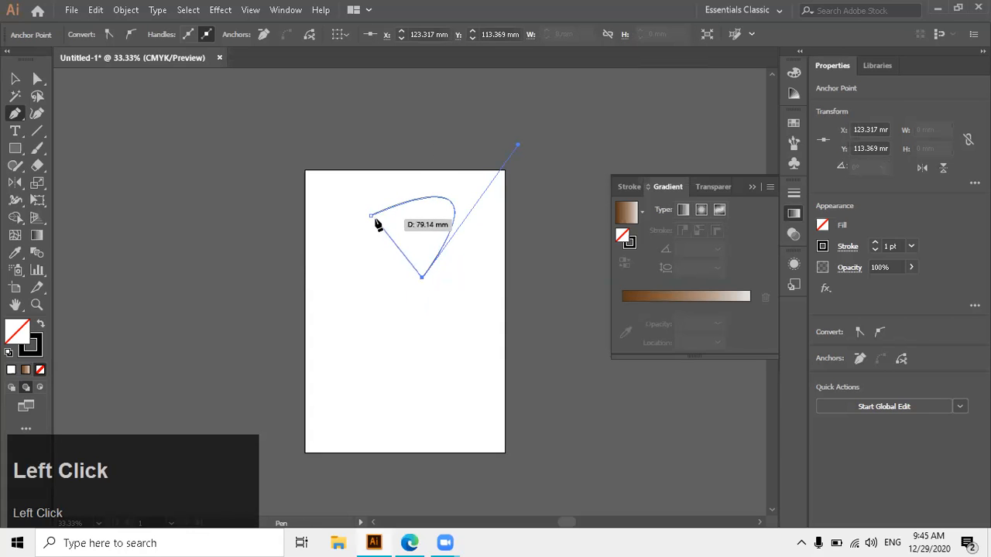
drag(370, 216, 493, 115)
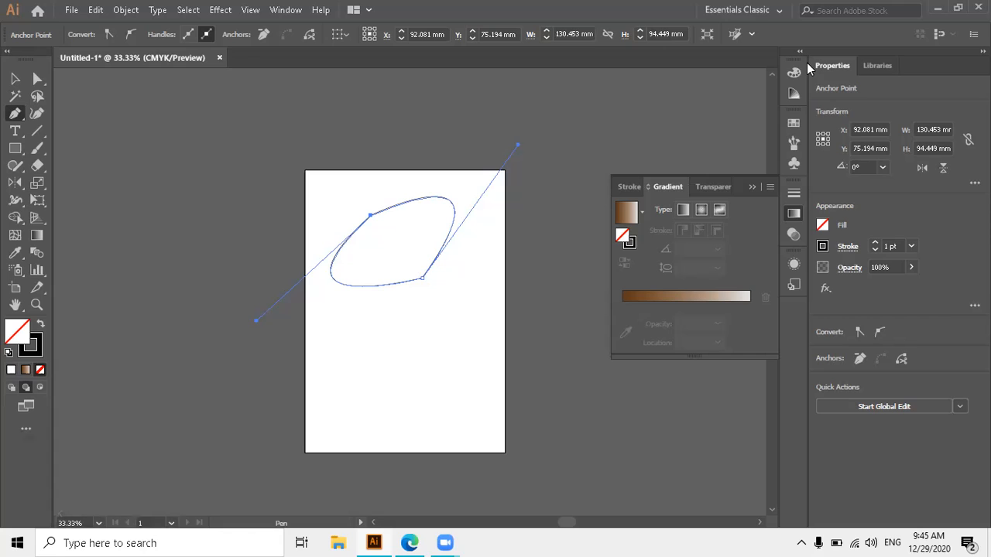
click(535, 151)
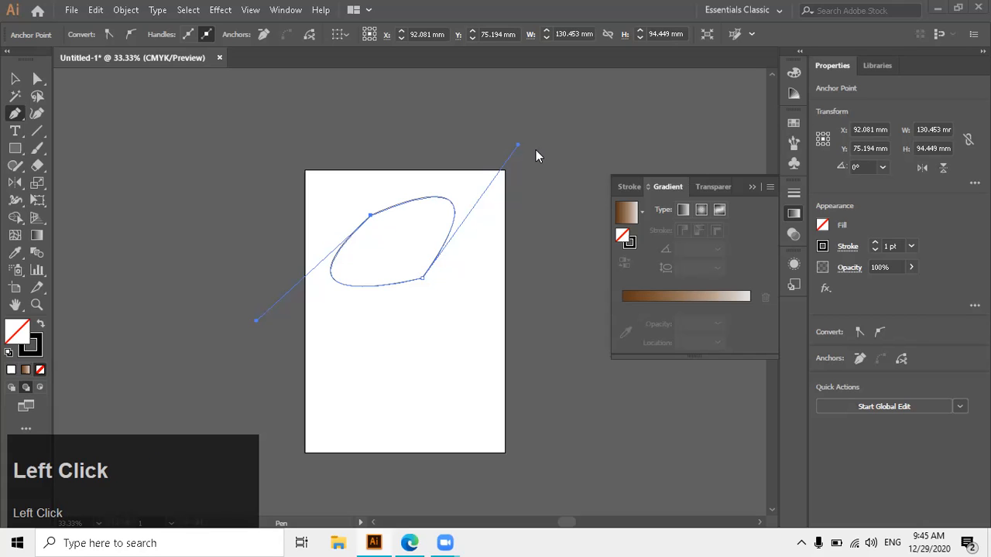
click(535, 150)
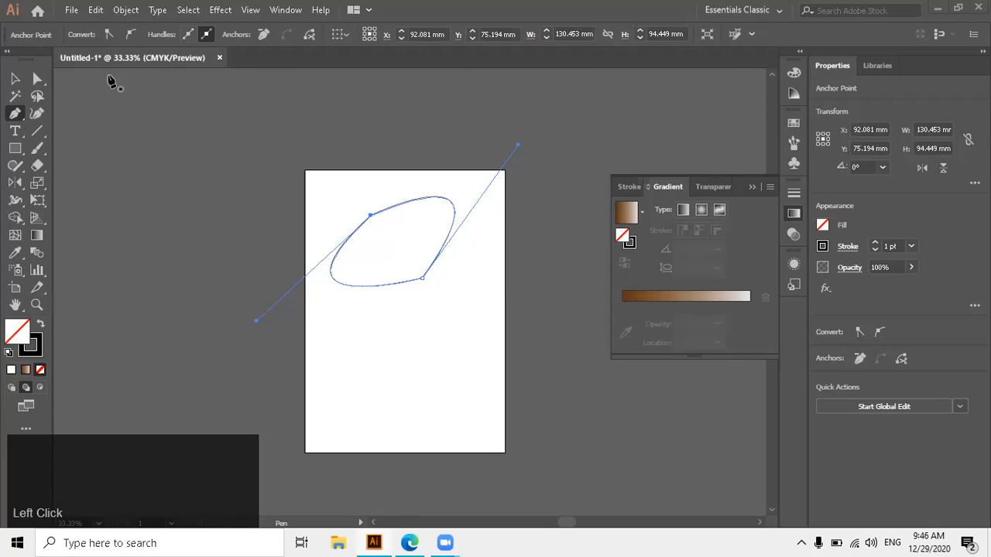
Step: Delete the closed curved shape from the artboard
click(14, 79)
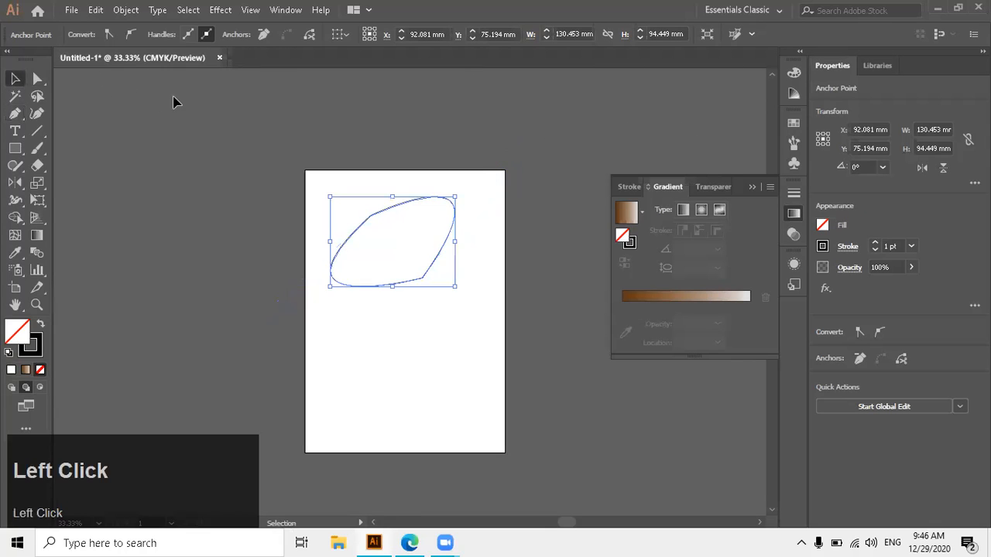
key(Delete)
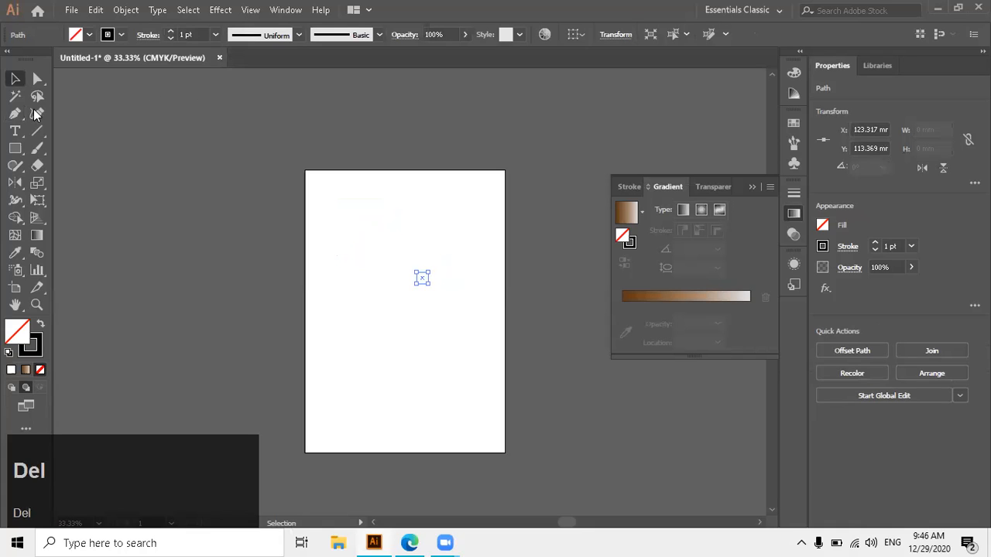
Step: Delete the leftover path and draw an open straight Pen path from the artboard's upper left down to below its centre
key(Delete)
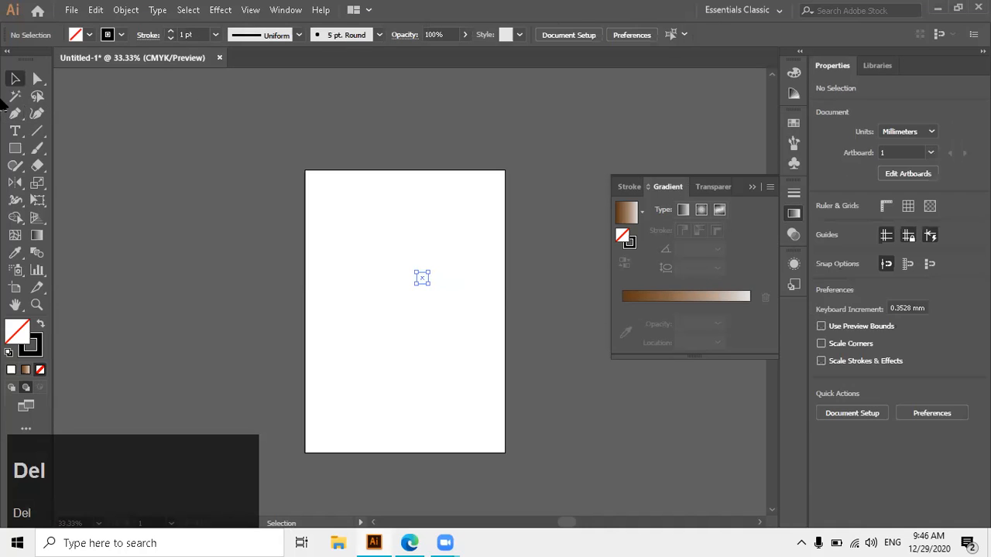
click(14, 113)
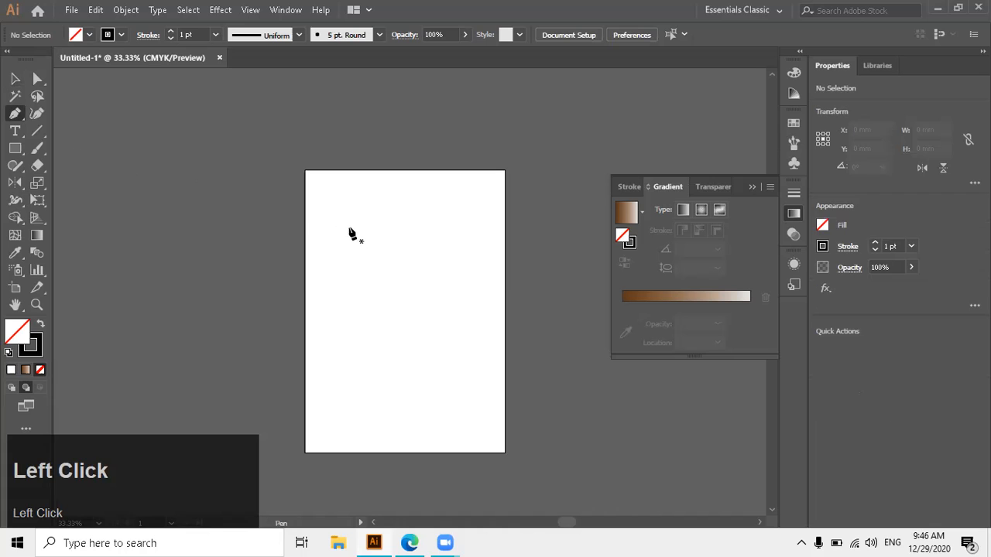
click(395, 357)
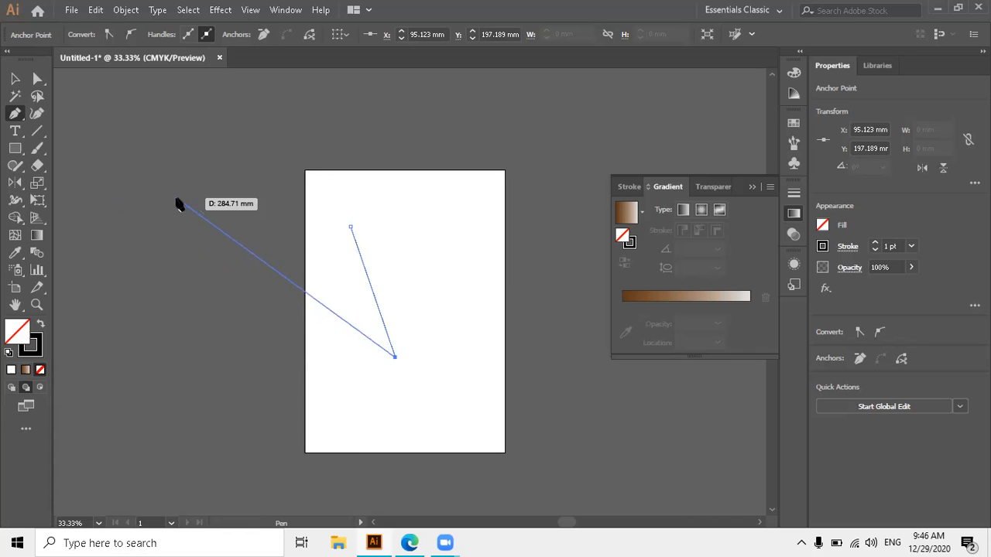
key(Escape)
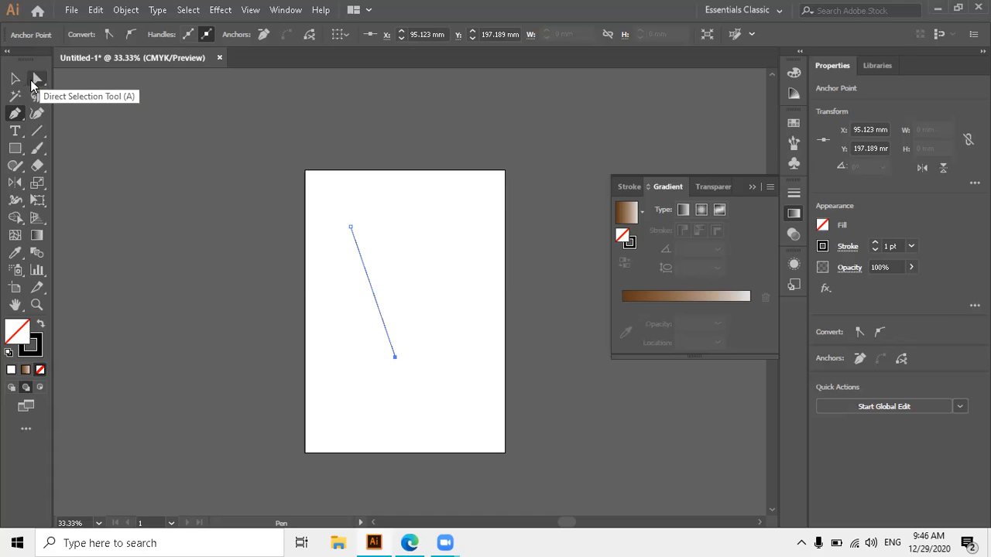
Step: Draw an open Pen path from the artboard's upper area, curving through a smooth anchor near its right edge to the lower middle
click(372, 211)
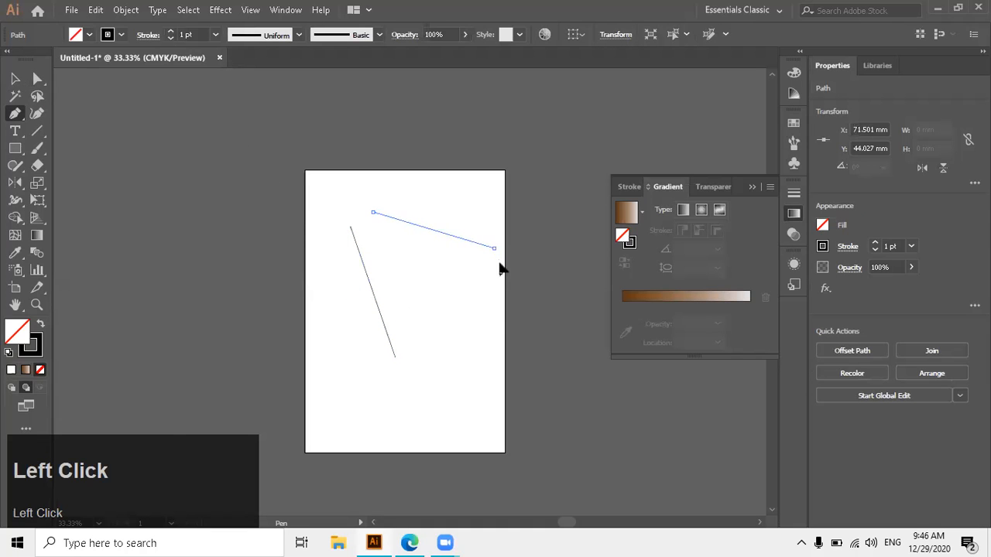
drag(494, 248, 504, 313)
drag(423, 430, 420, 431)
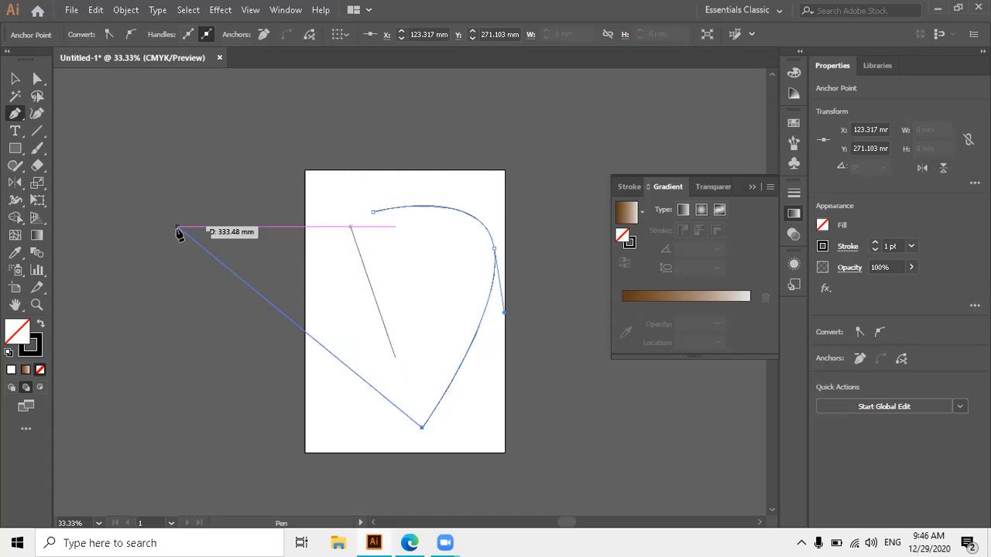
key(Escape)
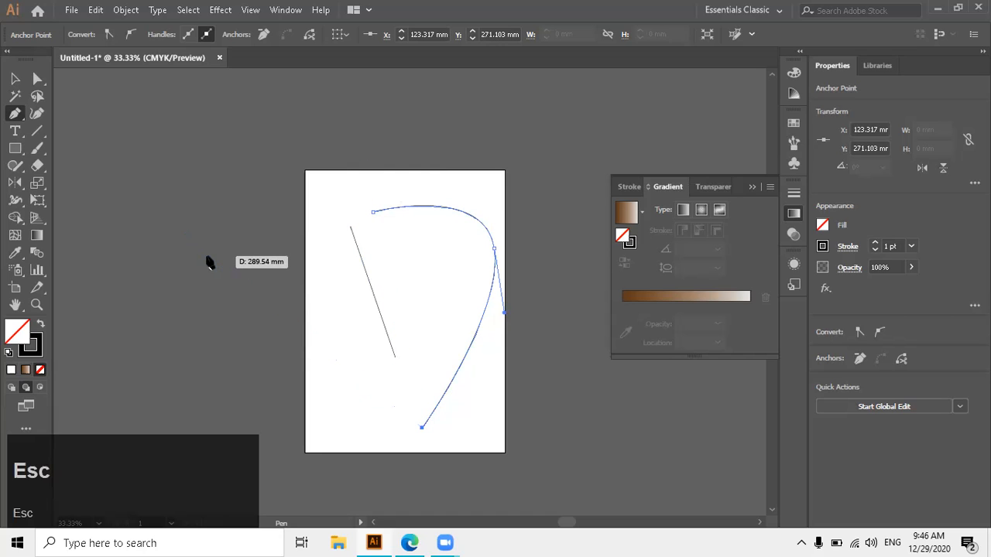
Step: Delete both the straight path and the curved path from the artboard
click(14, 78)
drag(291, 174, 544, 295)
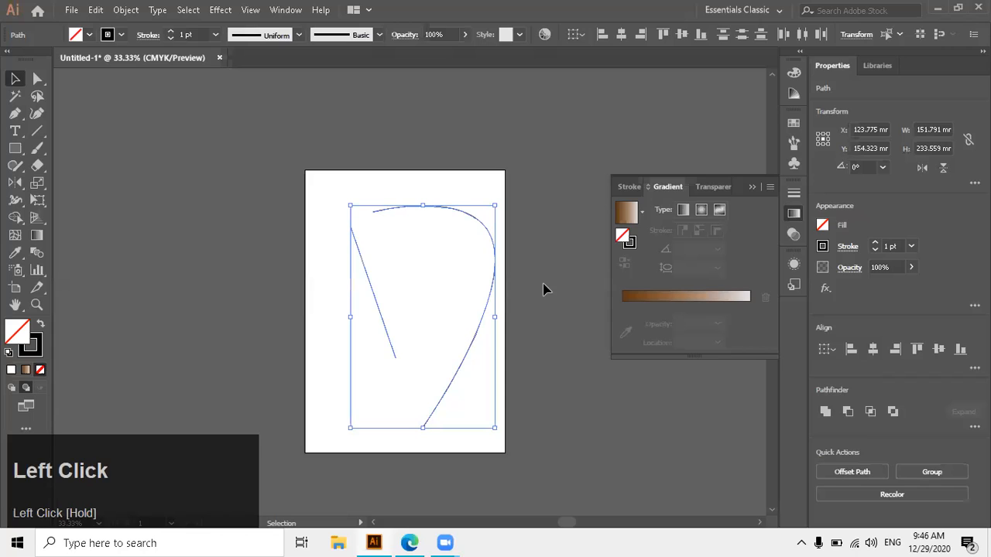
key(Delete)
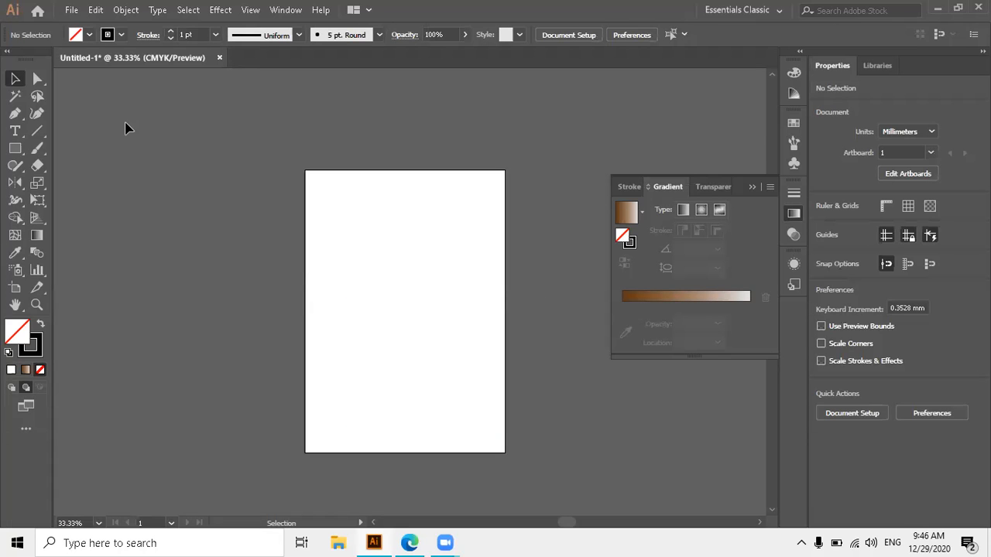
Step: Draw a square about 116 mm per side on the artboard and add an anchor point near the middle of each side
click(14, 147)
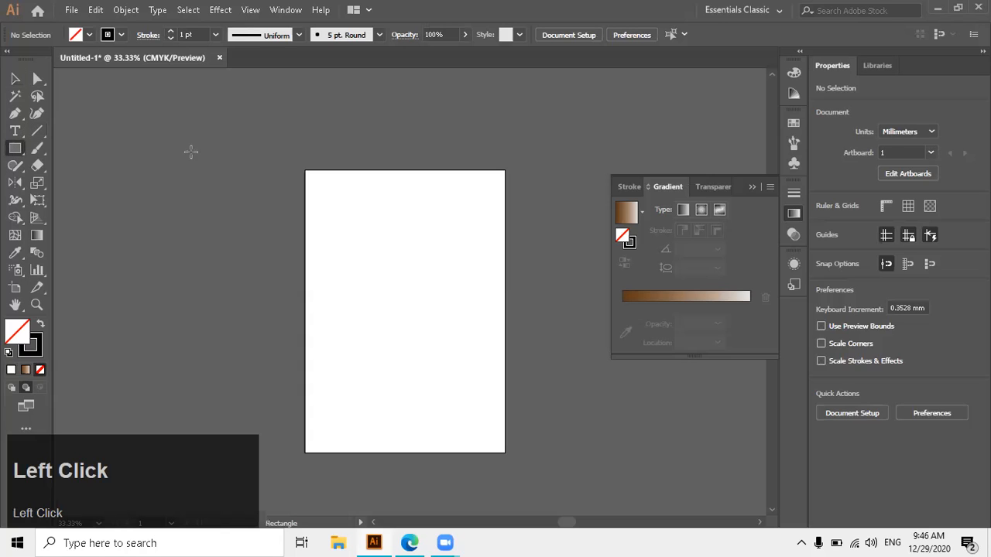
drag(348, 231, 462, 344)
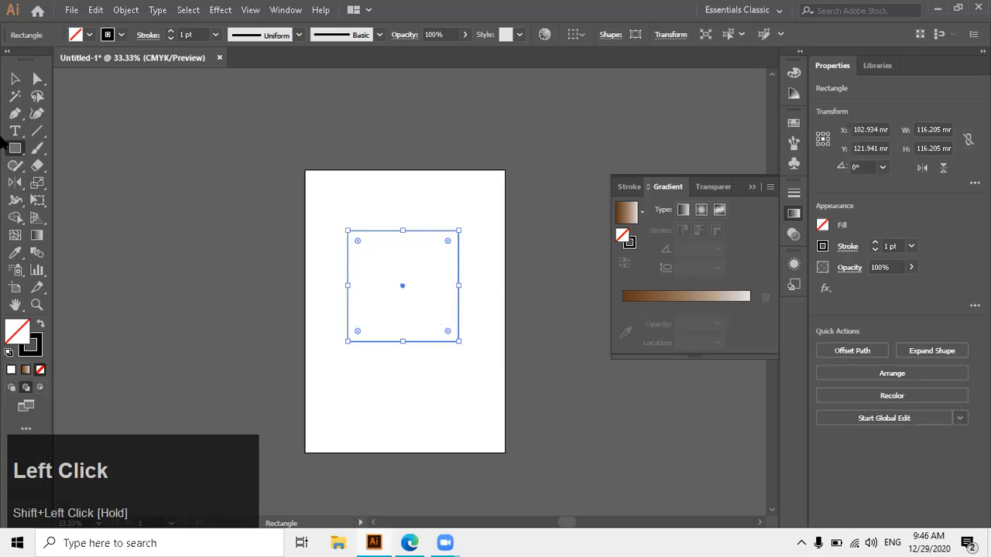
right_click(15, 113)
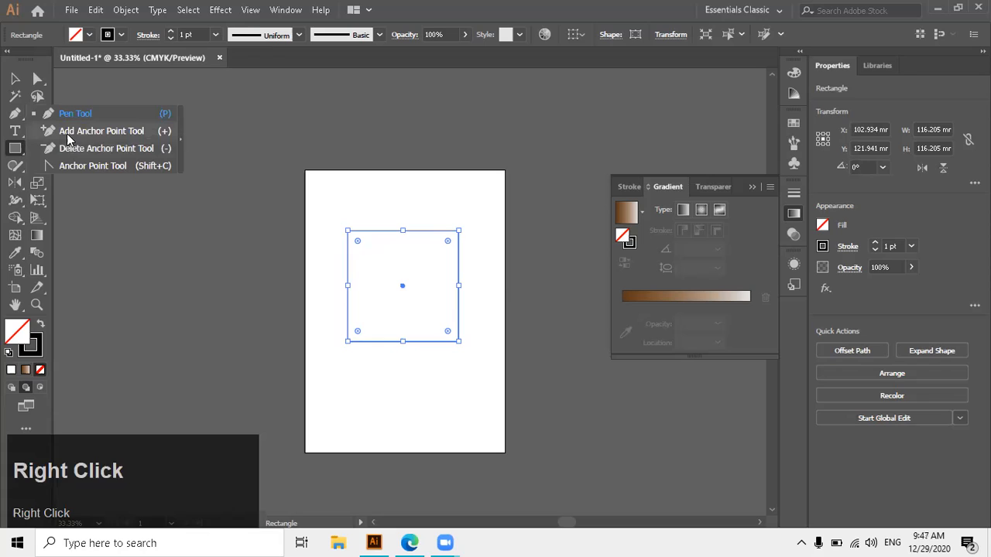
click(67, 134)
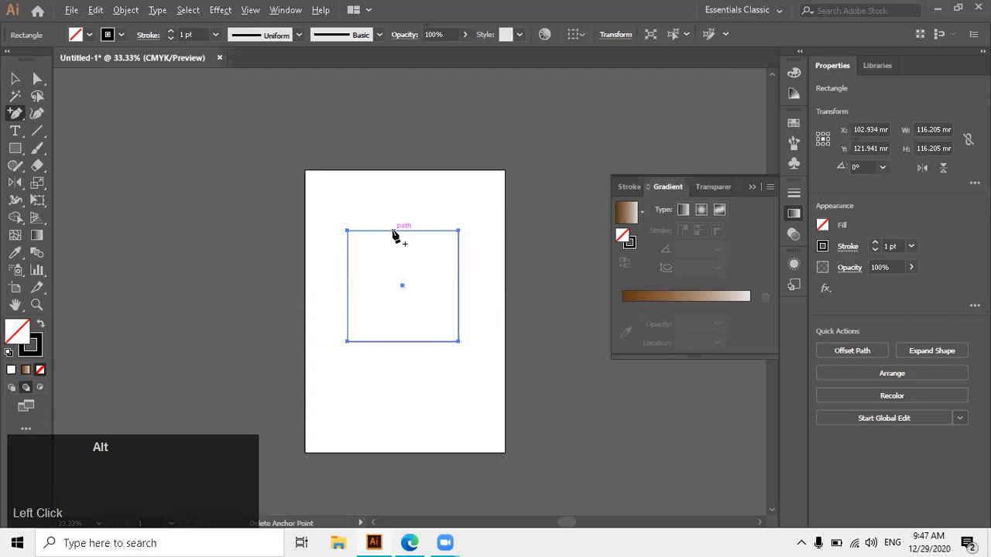
scroll(395, 235, up, 3)
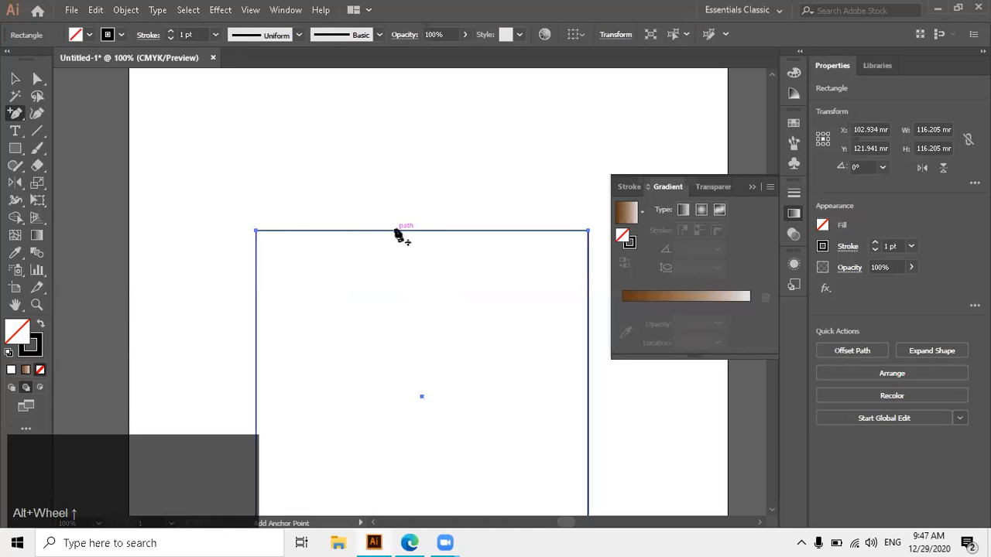
click(418, 231)
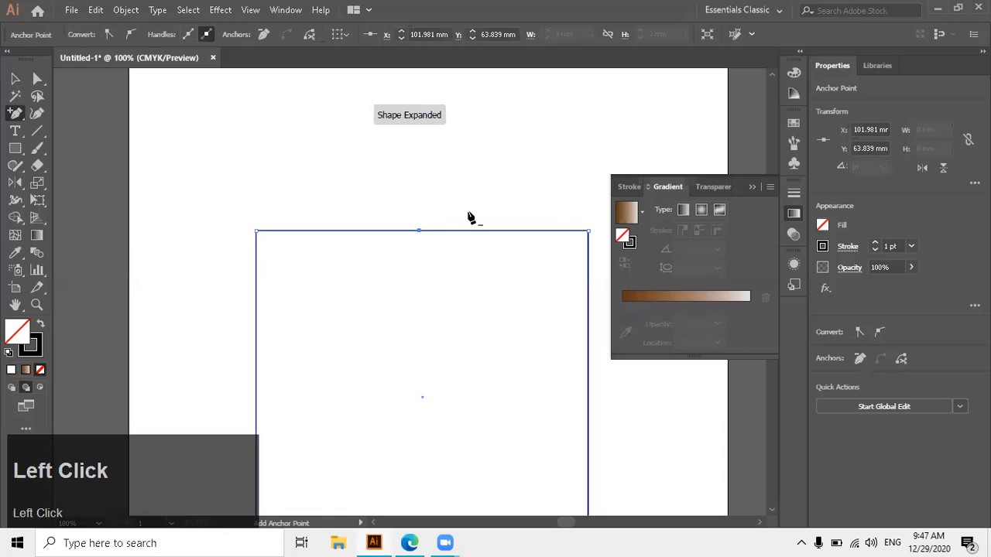
scroll(464, 219, down, 1)
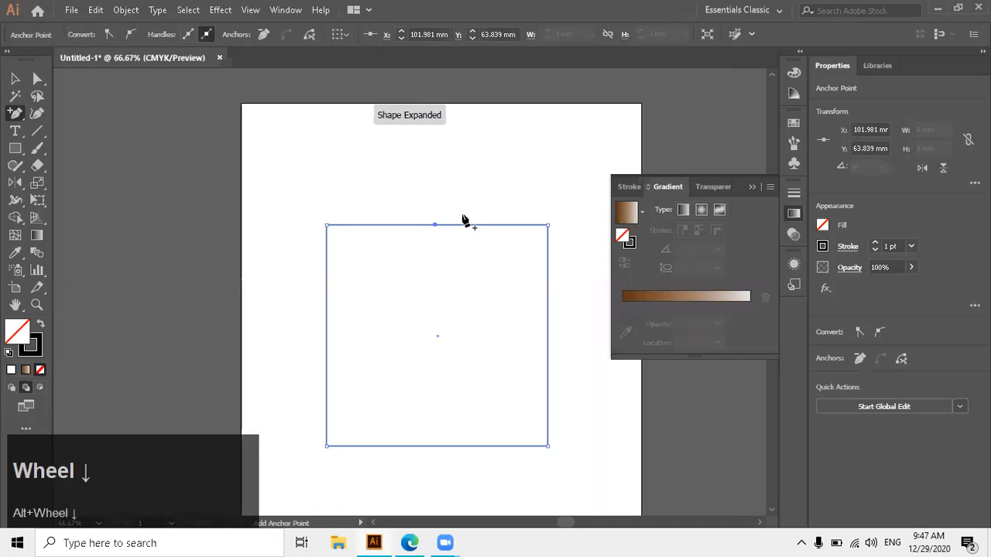
click(326, 336)
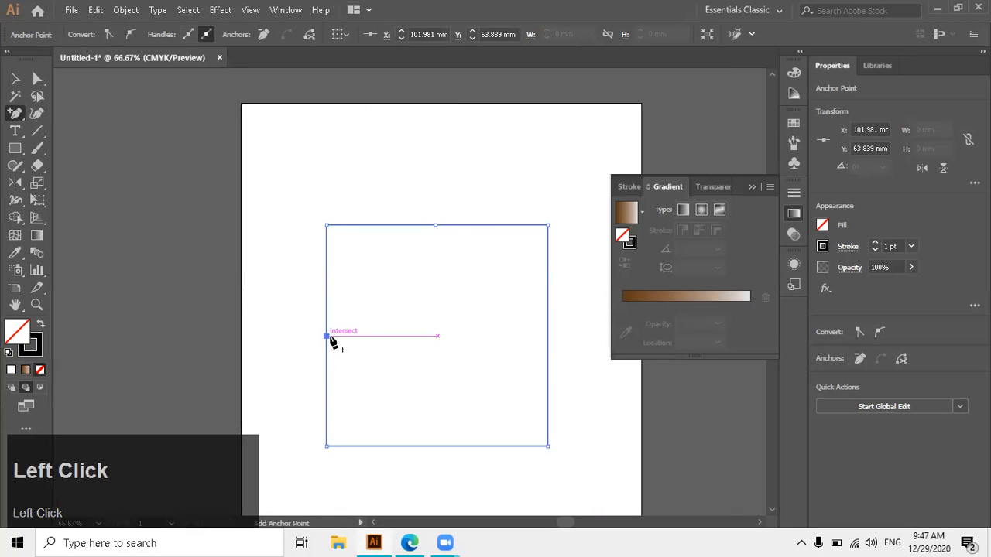
click(548, 336)
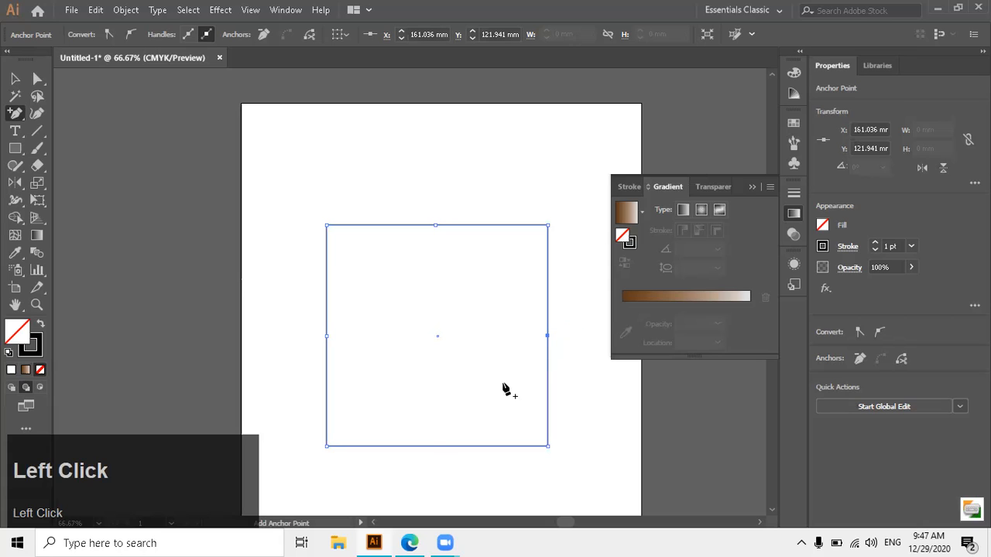
click(437, 446)
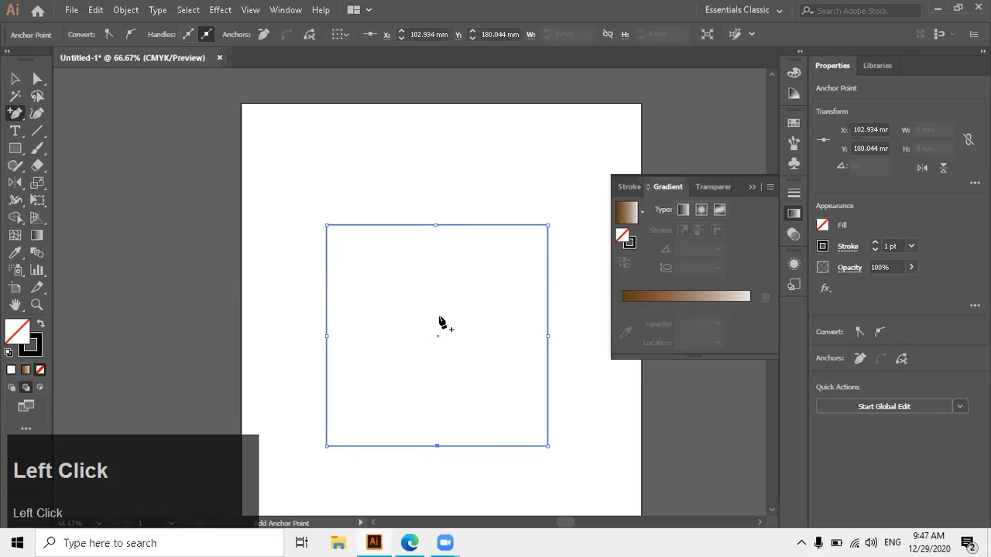
Step: Move the square's four mid-side anchors inward near its centre to form a four-pointed star
key(a)
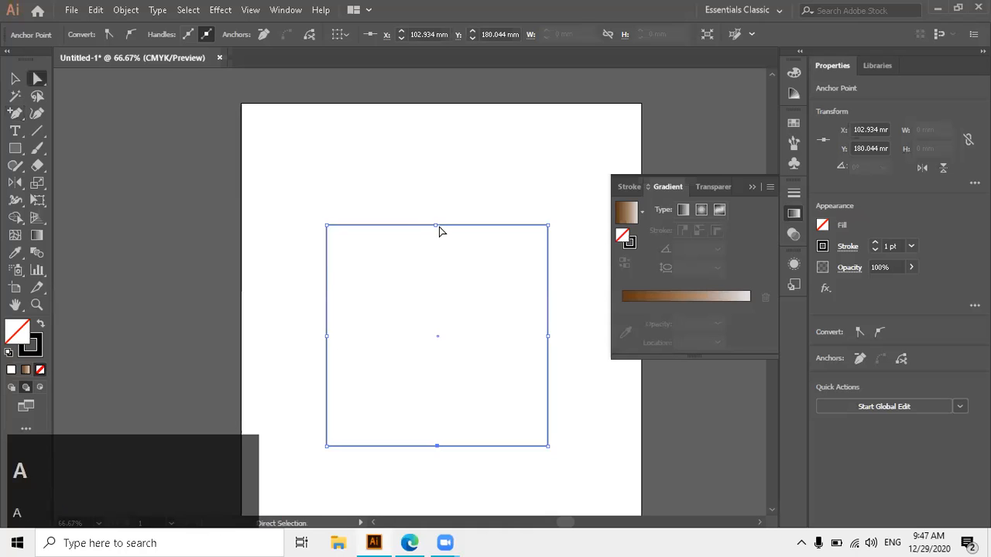
click(435, 225)
drag(432, 253, 432, 325)
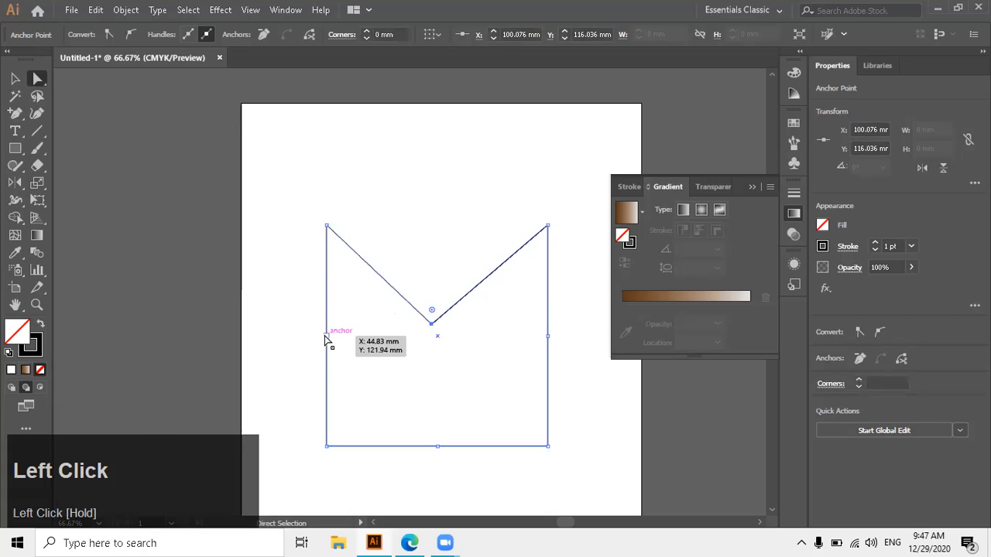
drag(328, 337, 410, 351)
drag(433, 451, 442, 355)
drag(551, 340, 453, 336)
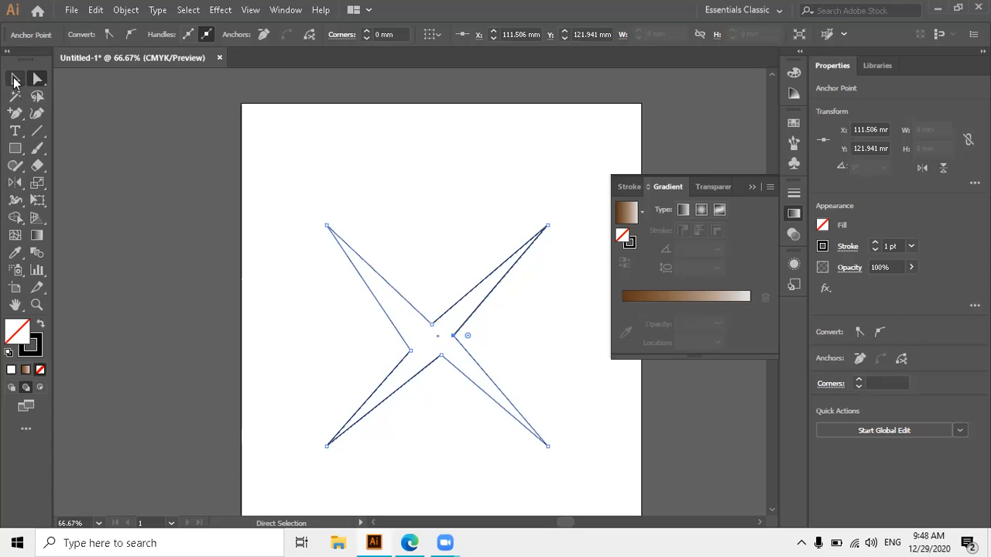
Step: Remove the star's four inner anchor points with the Delete Anchor Point tool
right_click(15, 113)
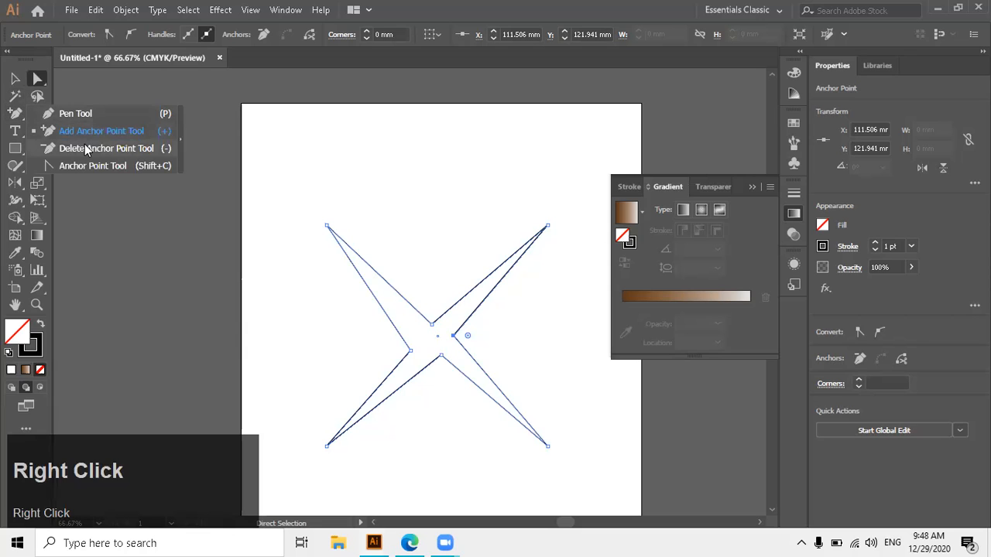
click(87, 149)
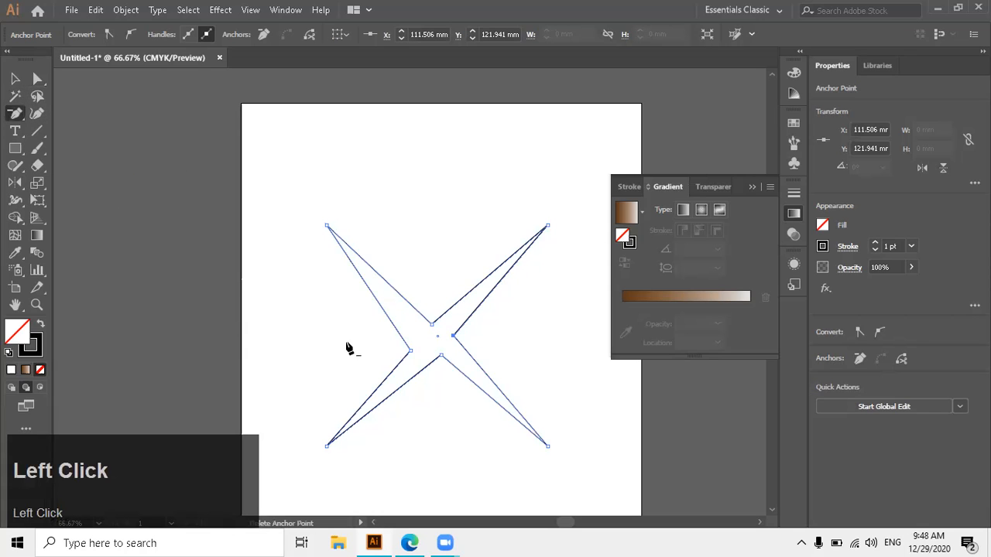
click(432, 325)
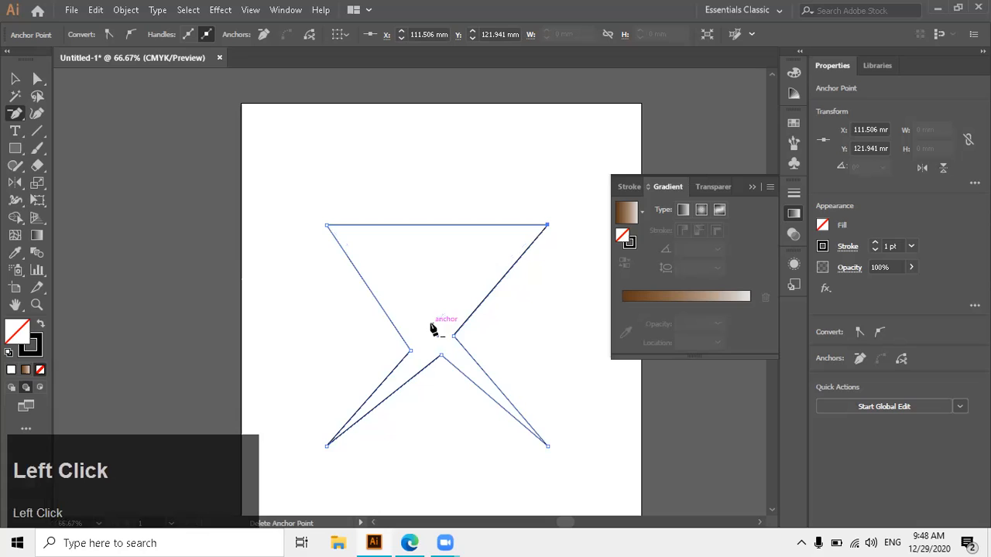
click(441, 355)
click(454, 338)
click(411, 352)
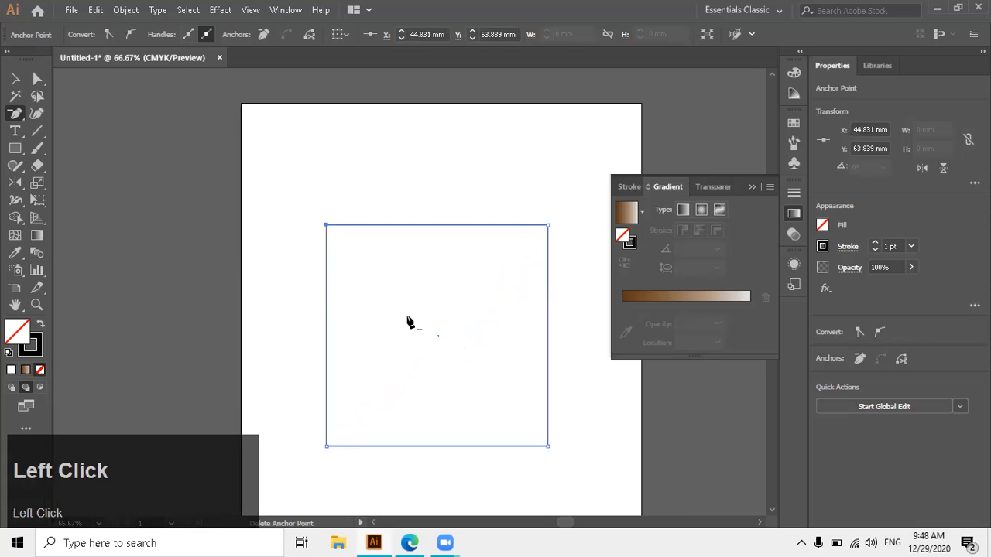
Step: Convert the square's top-left corner to a smooth point with the Anchor Point tool, pulling its handle toward the upper right
right_click(16, 113)
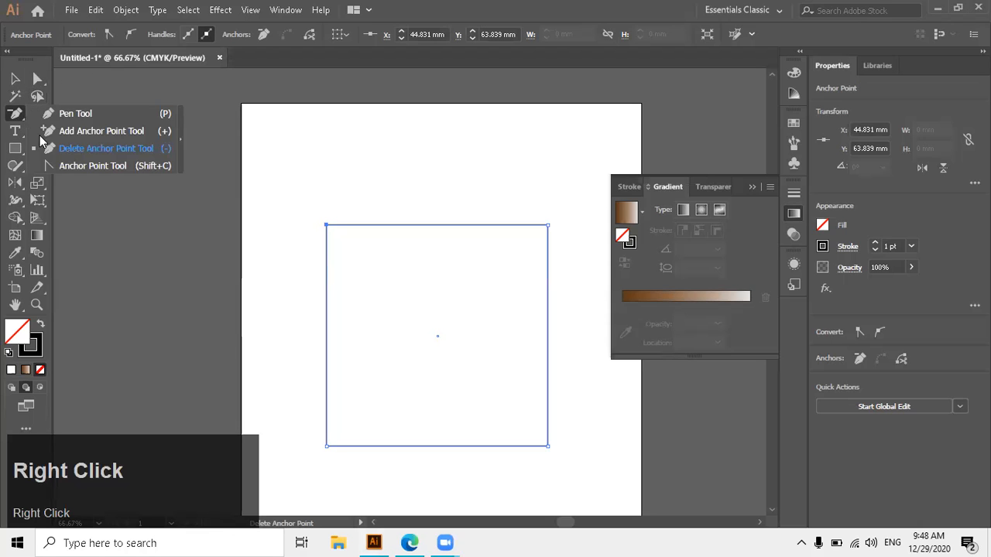
click(98, 163)
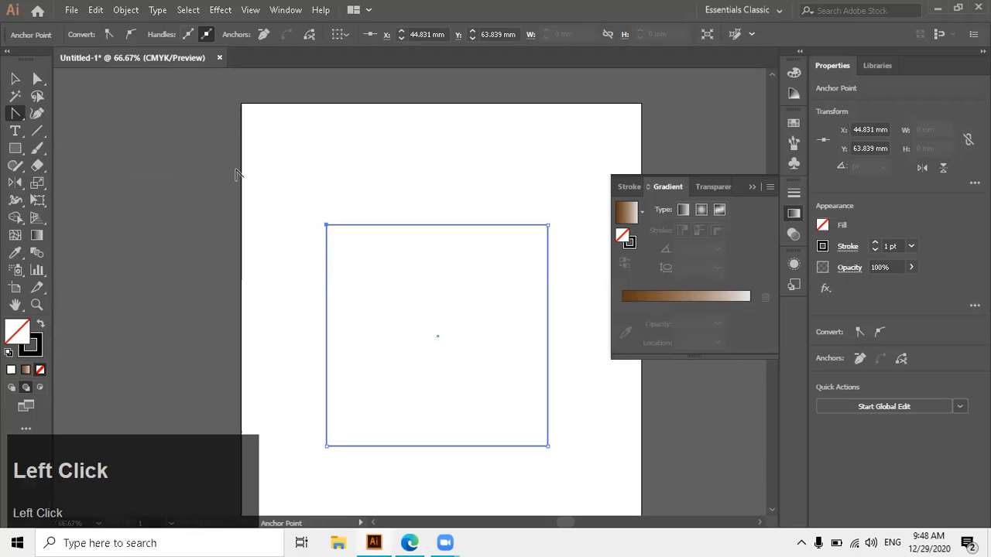
click(328, 225)
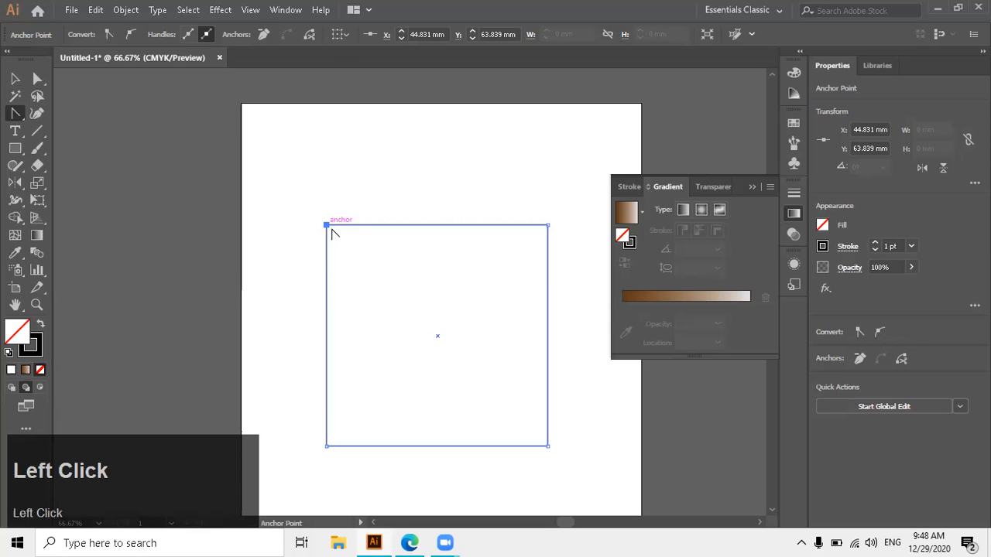
drag(321, 226, 372, 180)
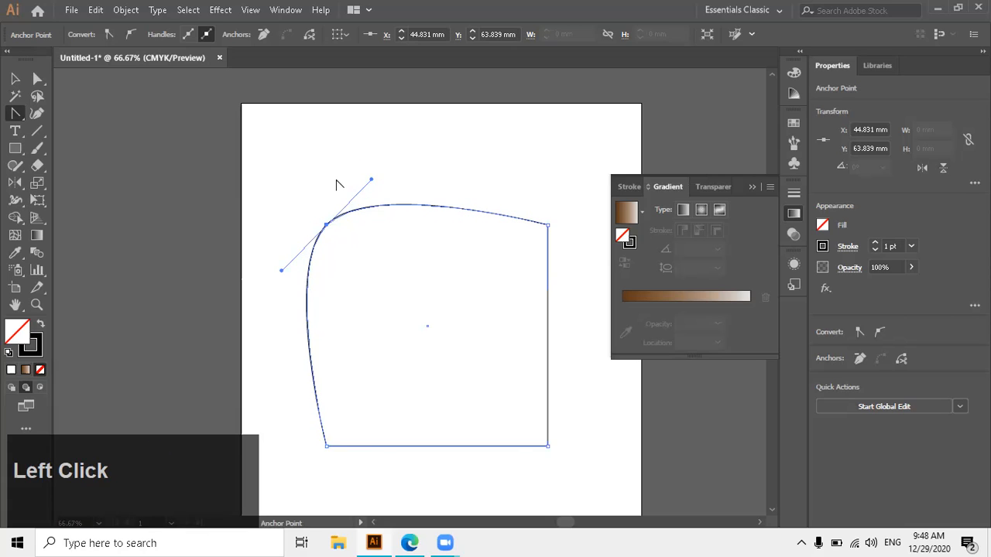
Step: Swing the top-left anchor's upper handle past the anchor to well beyond the artboard's left edge, making the curve loop over itself
key(a)
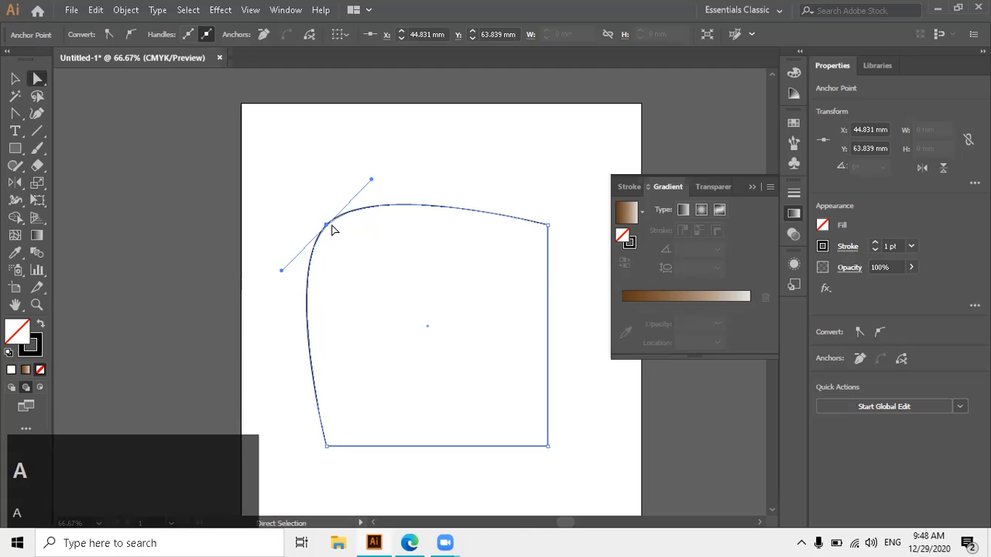
click(327, 226)
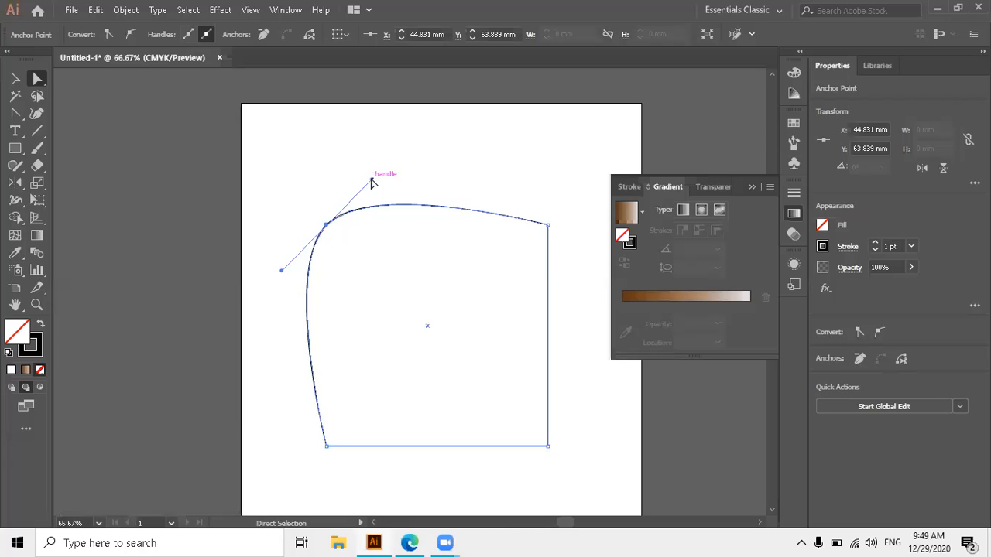
drag(370, 179, 178, 369)
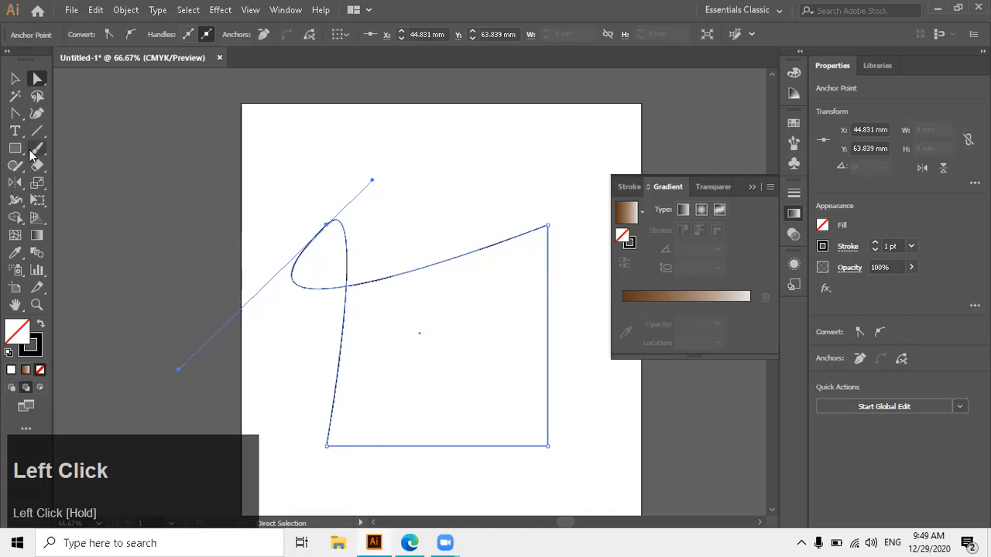
Step: Convert the shape's top-right corner to a smooth point and pull its lower handle far toward the bottom-left, curving the right side inward
click(14, 114)
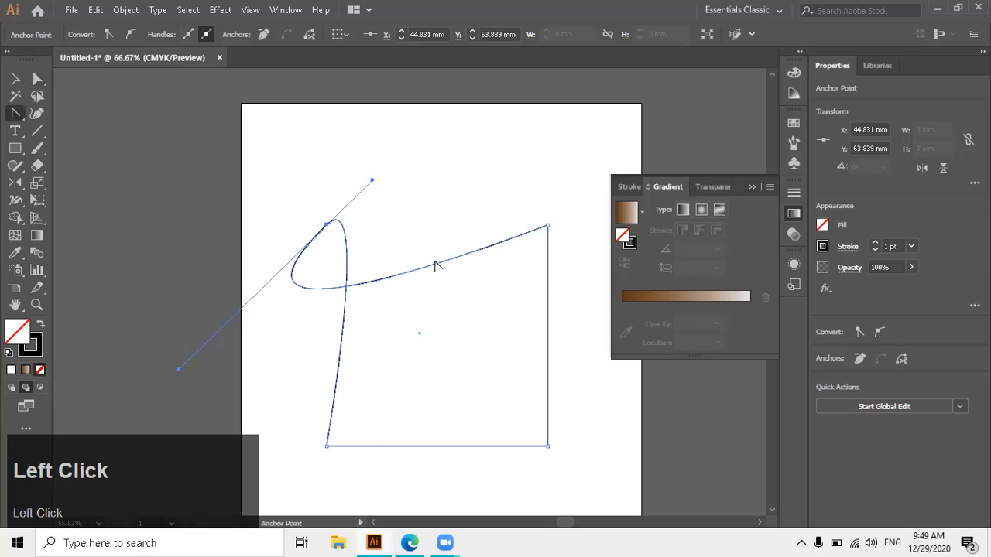
click(549, 227)
key(a)
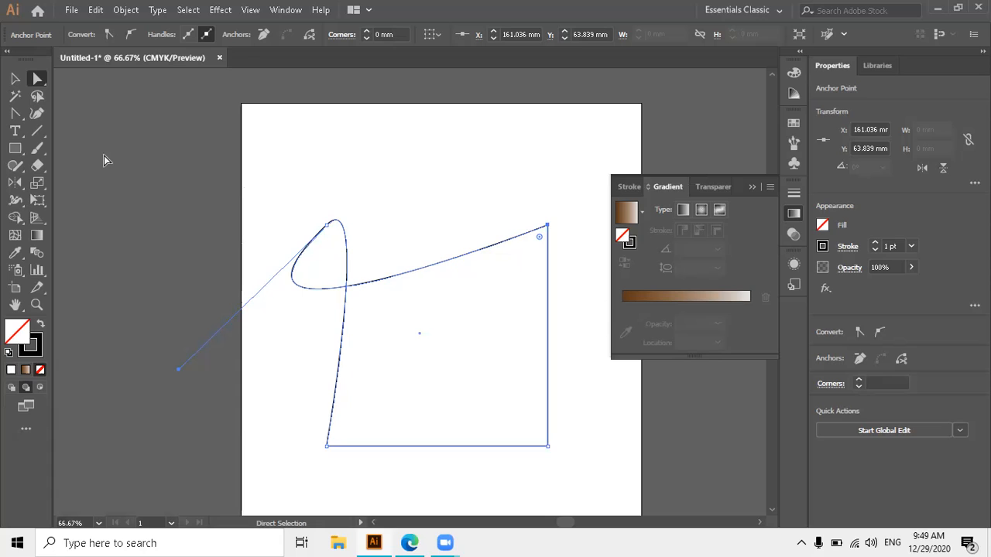
click(10, 116)
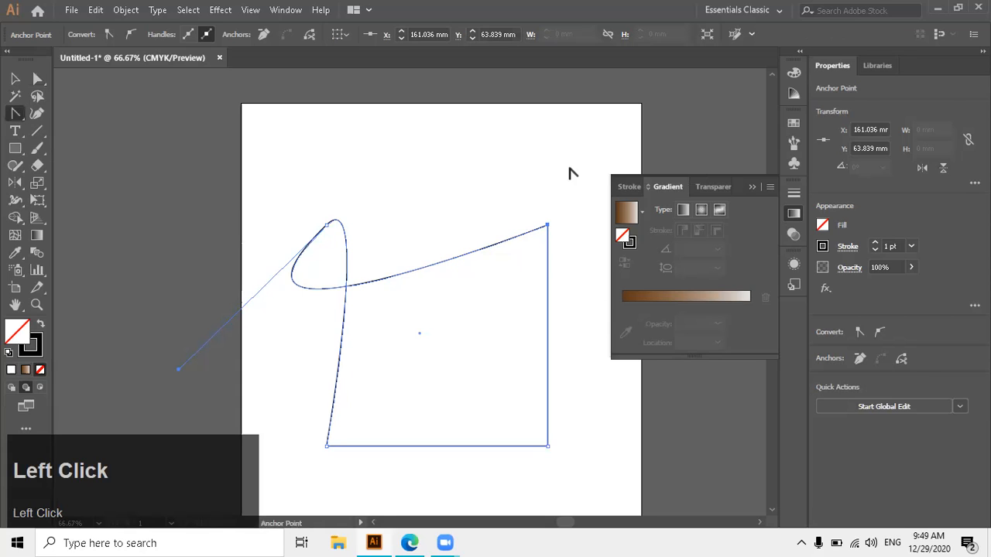
drag(548, 226, 559, 240)
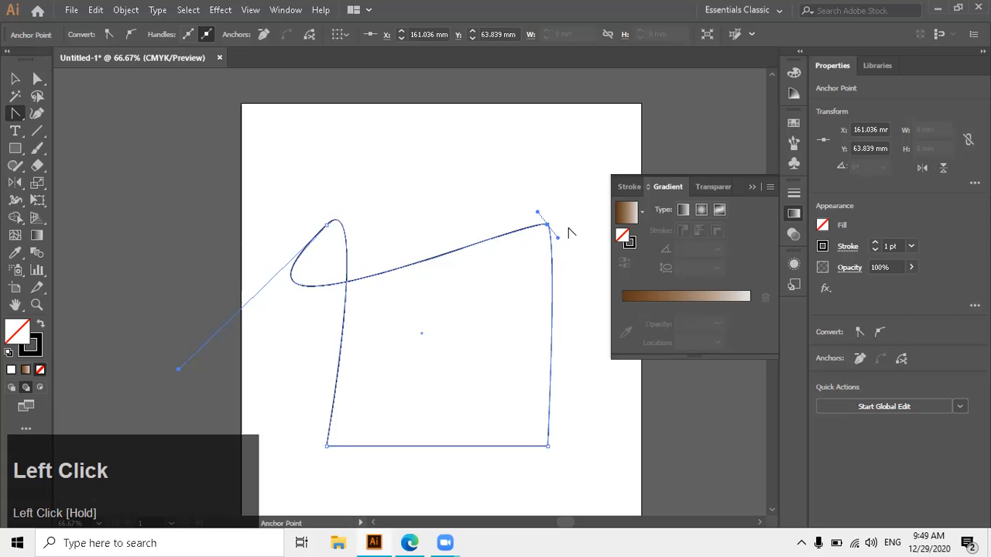
key(a)
drag(557, 238, 361, 415)
Step: Convert the shape's bottom-left corner to a smooth point with the Anchor Point tool, pulling its handle toward the upper right
click(329, 449)
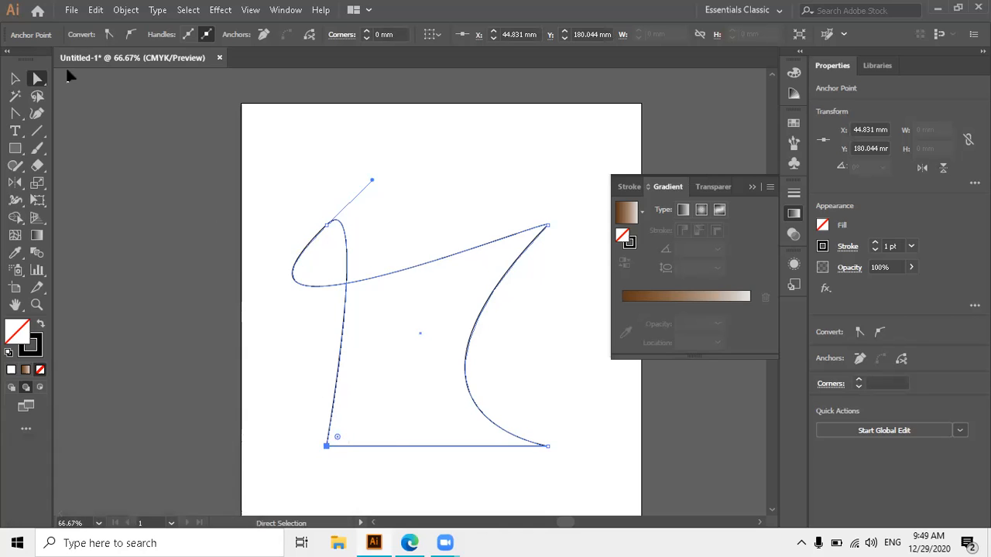
click(23, 114)
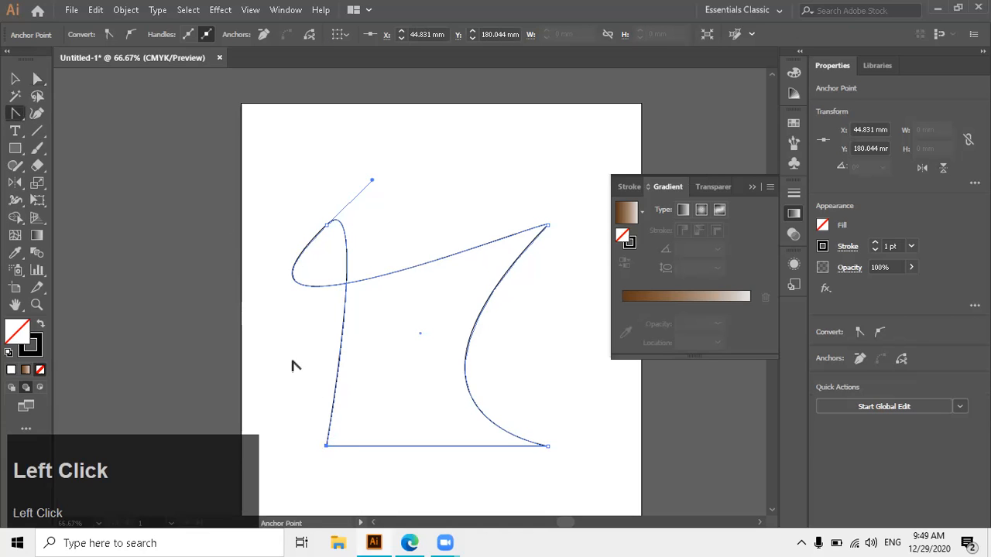
drag(326, 446, 428, 386)
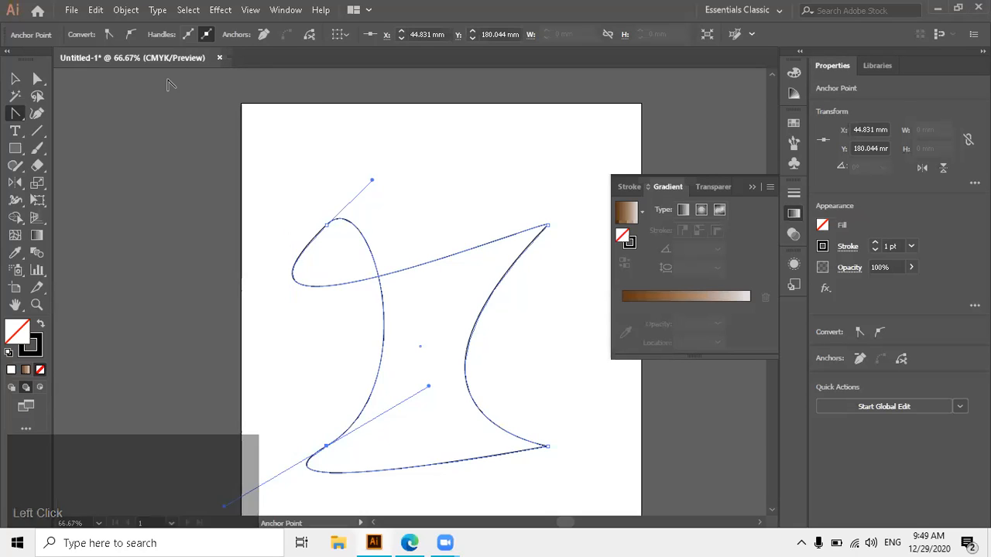
click(37, 78)
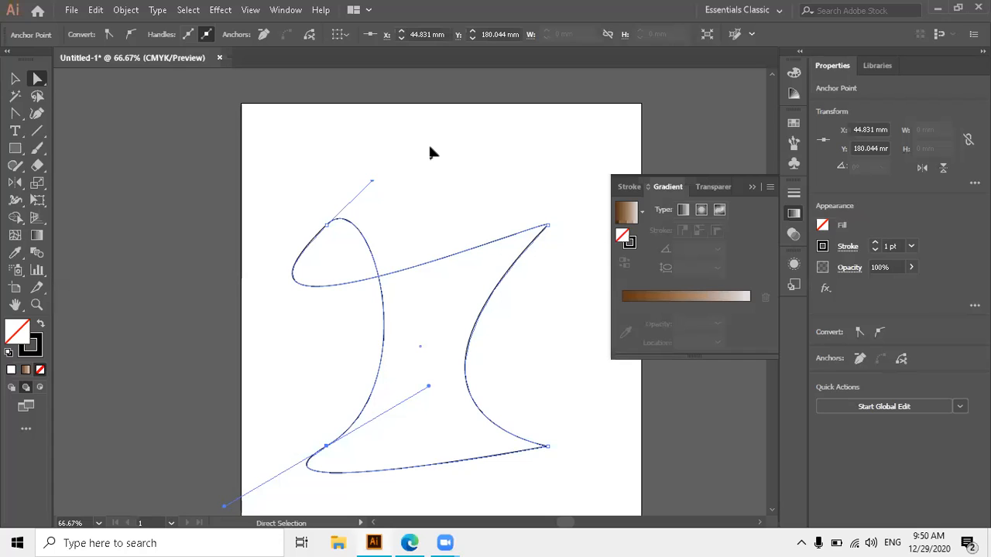
Step: Swap the curved shape's fill and stroke so it is filled black without a stroke, and delete the whole shape
click(13, 80)
alt+scroll(166, 176, down, 2)
alt+scroll(165, 179, up, 2)
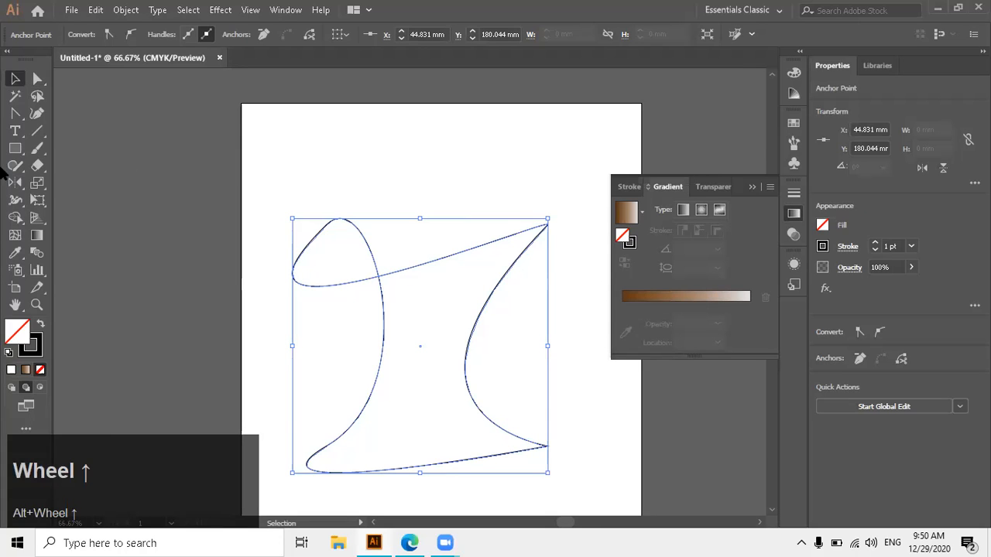
click(42, 325)
click(185, 298)
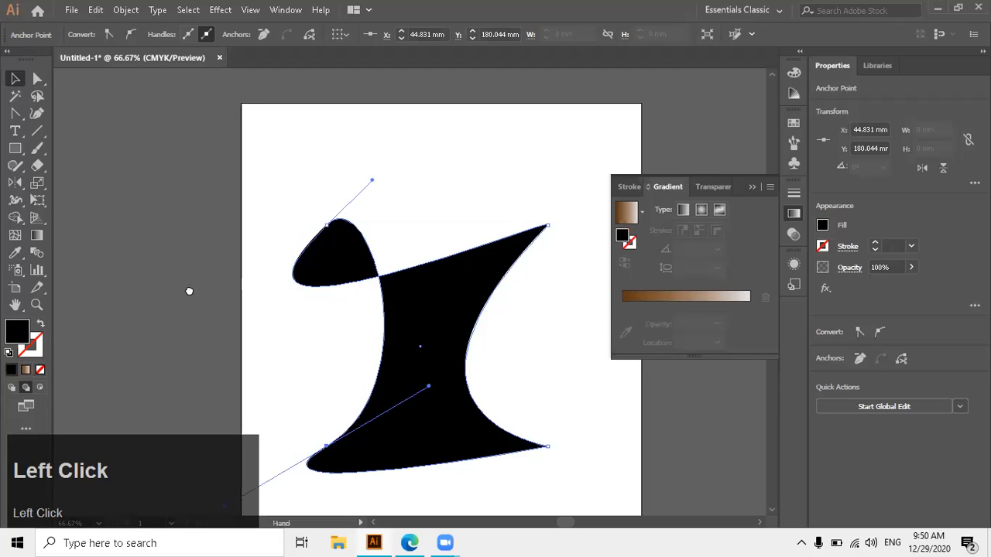
drag(190, 290, 183, 232)
key(Delete)
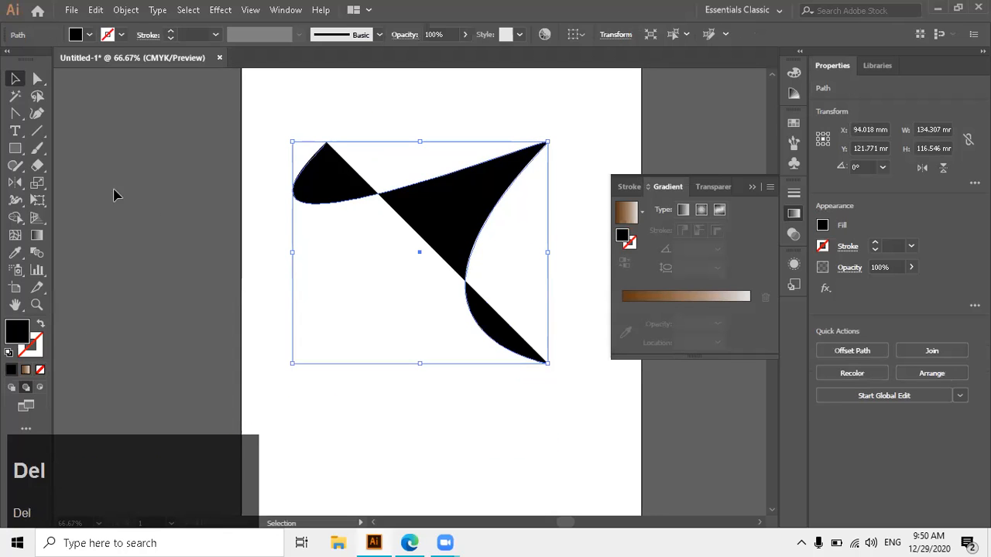
key(Delete)
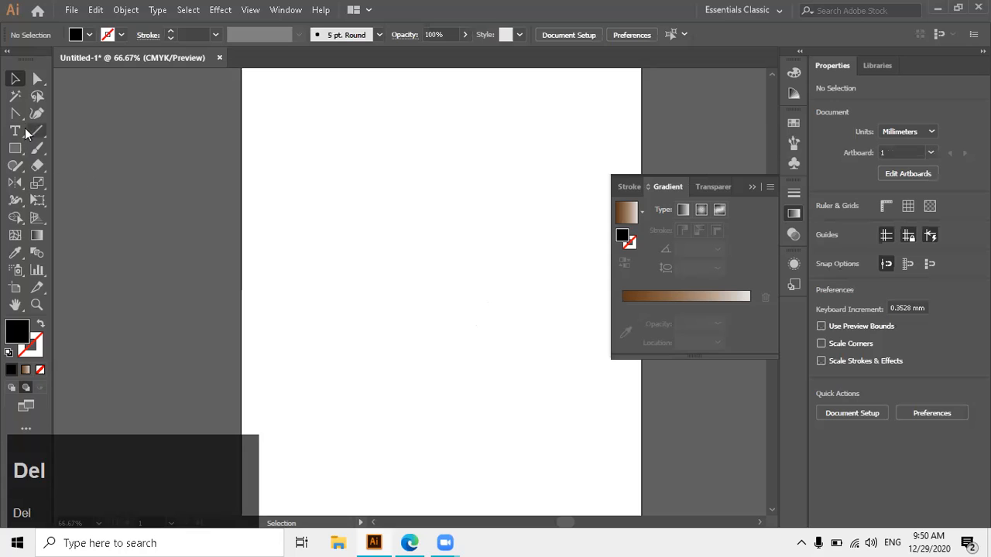
Step: Draw an open, hook-shaped three-point path with the Pen tool and swap its fill and stroke to leave only a black outline
right_click(26, 111)
click(87, 107)
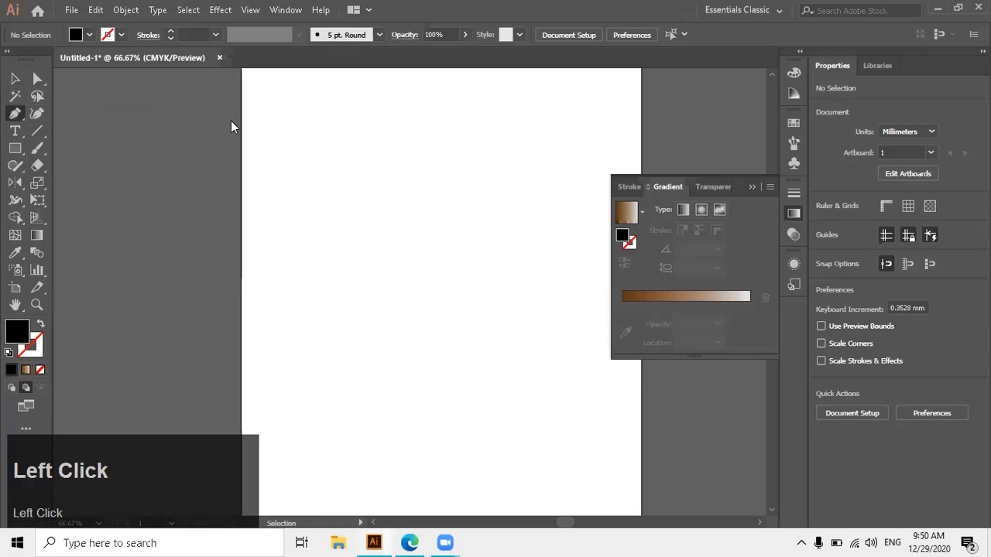
click(338, 127)
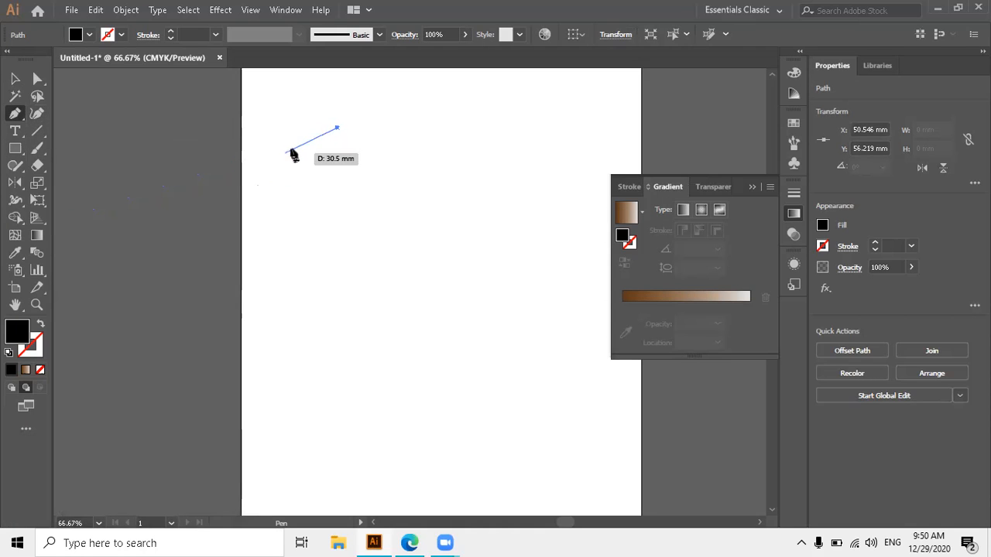
drag(436, 288, 365, 352)
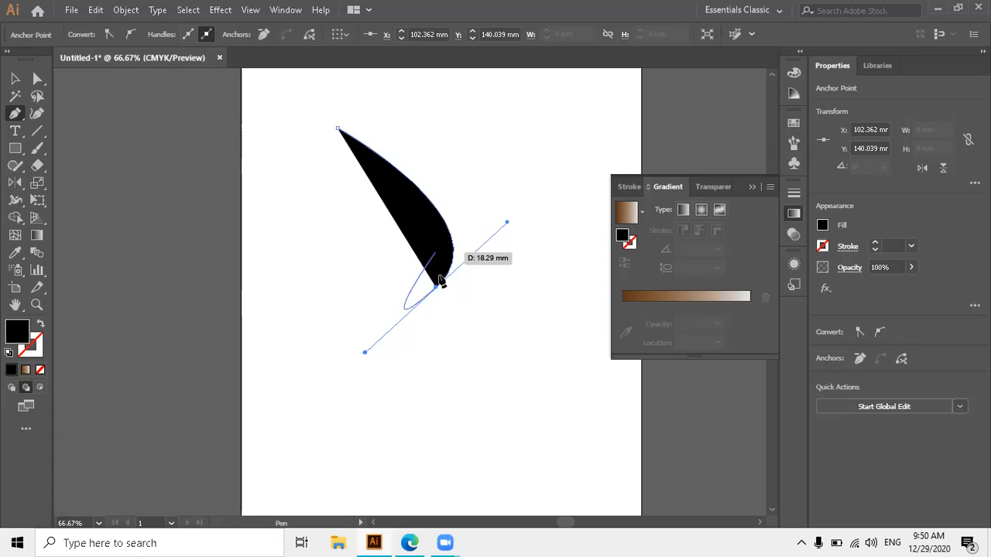
drag(367, 243, 410, 255)
mouse_move(326, 266)
mouse_down()
mouse_move(100, 327)
mouse_move(31, 333)
mouse_move(51, 334)
mouse_move(40, 323)
mouse_up()
click(40, 324)
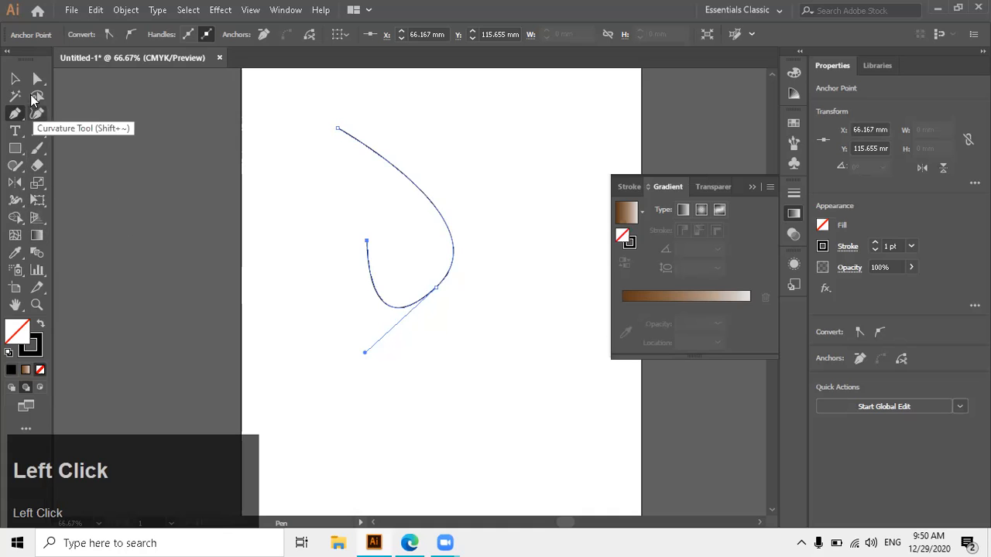
Step: Delete the whole hook-shaped Pen path from the artboard
click(19, 83)
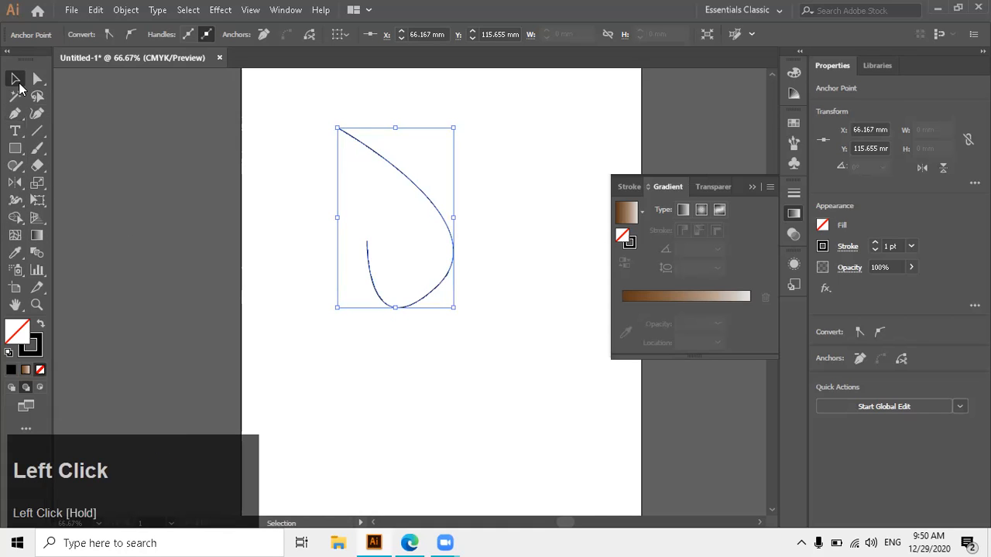
key(Delete)
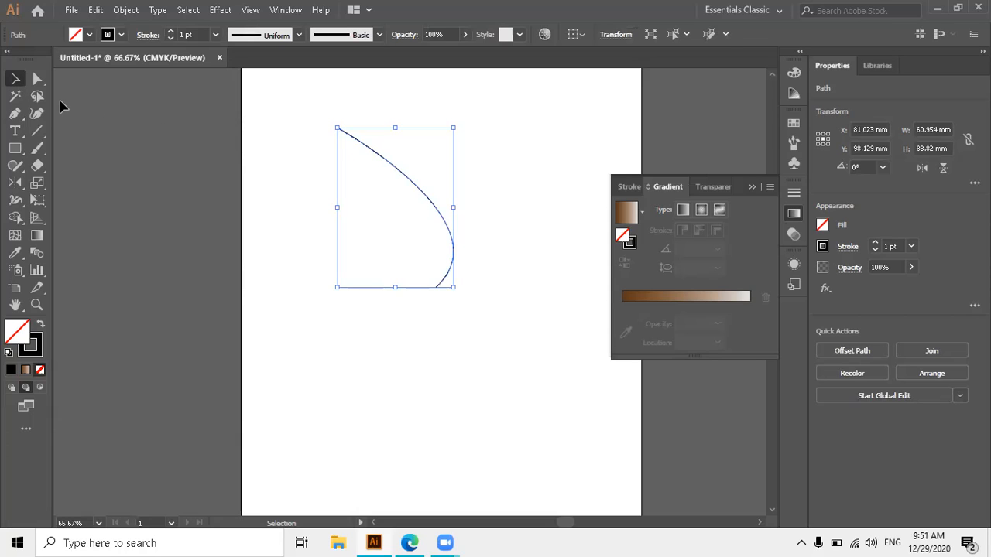
key(Delete)
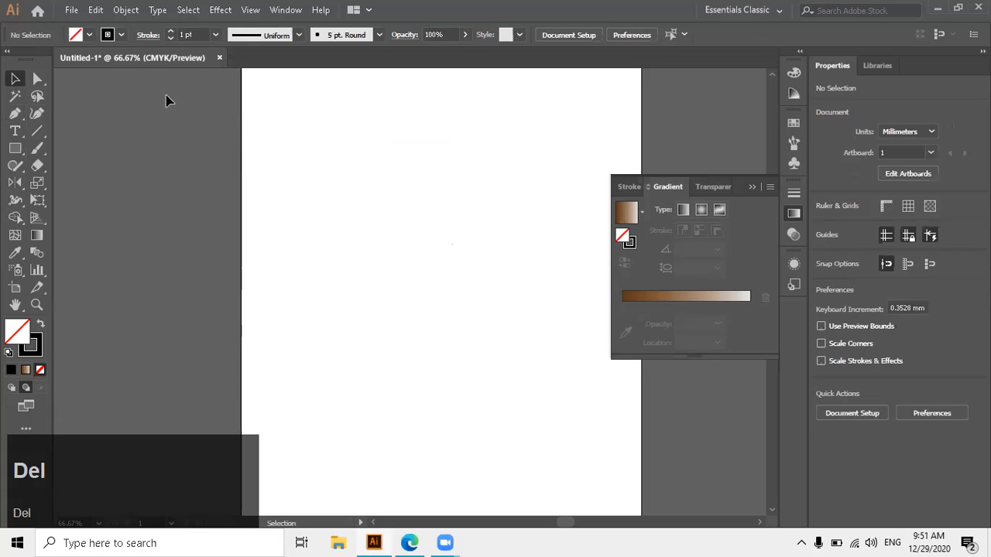
Step: Draw a long freeform Pen path mixing corner and curved points across the artboard and past its left edge, closing it at the start point
click(15, 113)
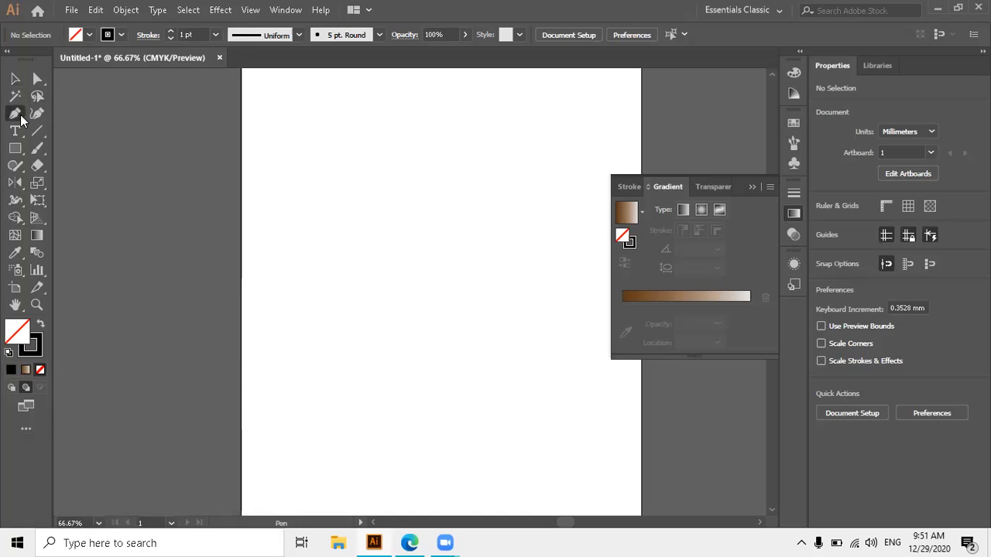
alt+scroll(212, 101, down, 1)
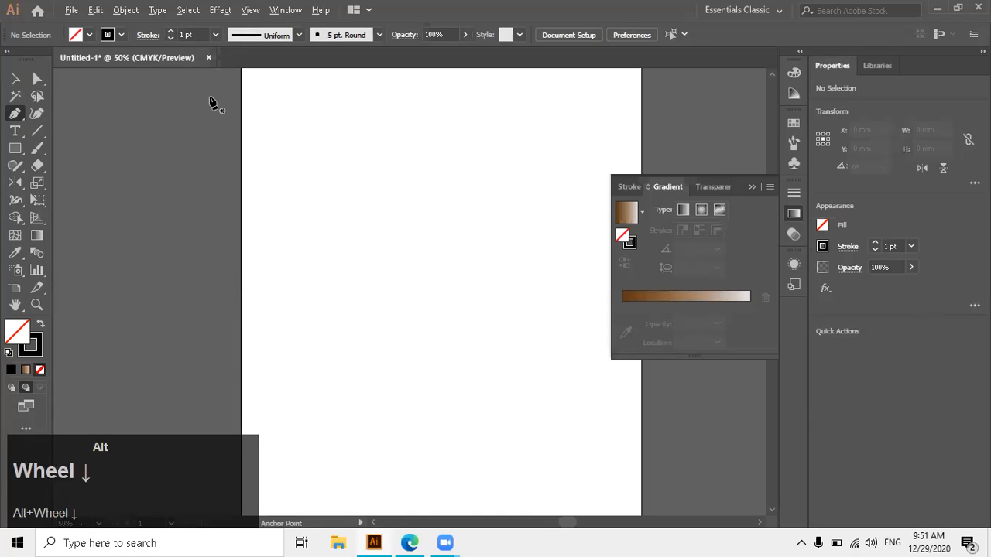
click(247, 104)
drag(284, 119, 283, 154)
click(337, 191)
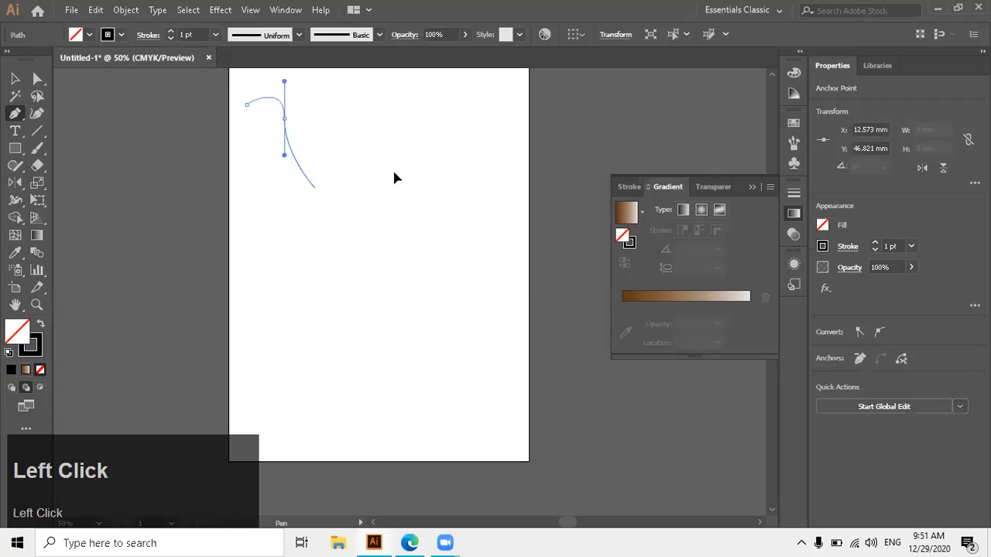
drag(390, 205, 369, 246)
click(369, 247)
drag(338, 407, 372, 374)
drag(437, 325, 449, 286)
click(403, 170)
click(352, 192)
click(288, 399)
click(281, 161)
click(325, 132)
drag(370, 116, 372, 134)
drag(358, 209, 363, 226)
drag(425, 191, 425, 179)
drag(424, 128, 424, 124)
drag(300, 188, 276, 224)
drag(277, 269, 277, 287)
click(342, 385)
drag(352, 389, 359, 374)
drag(184, 326, 177, 326)
drag(261, 248, 259, 215)
click(211, 183)
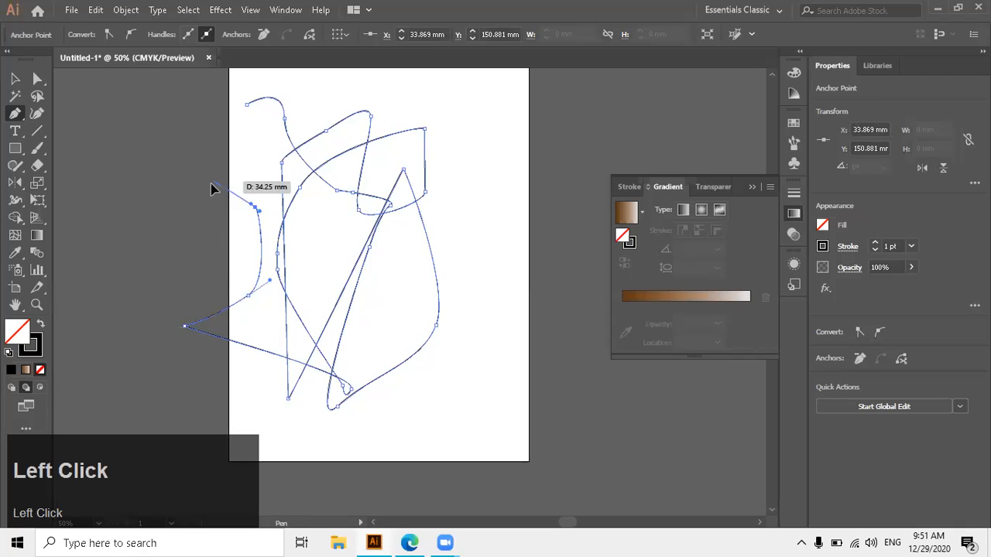
click(254, 137)
mouse_move(235, 108)
mouse_down()
mouse_move(261, 98)
mouse_move(246, 111)
mouse_up()
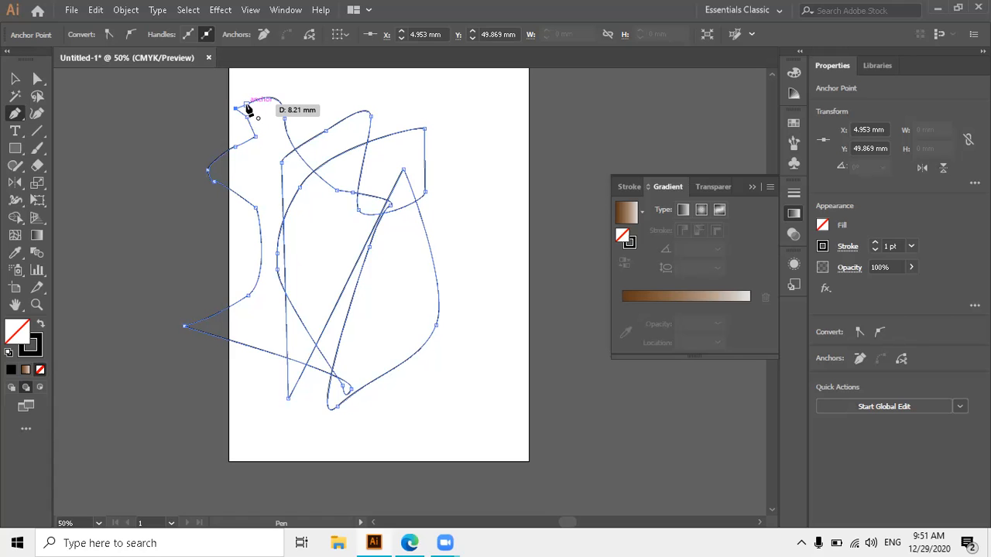
click(248, 109)
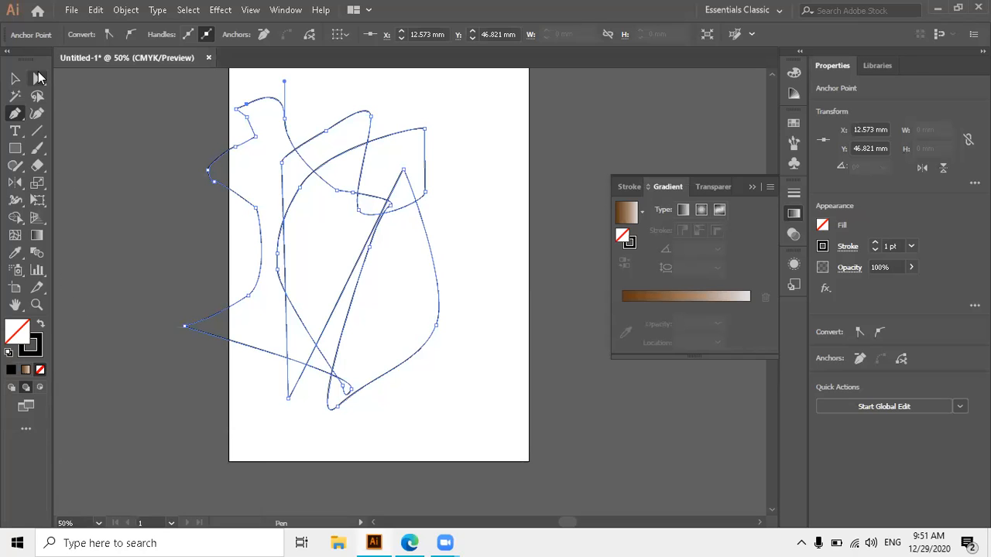
Step: Select the entire closed freeform path as an object and delete it from the artboard
click(15, 80)
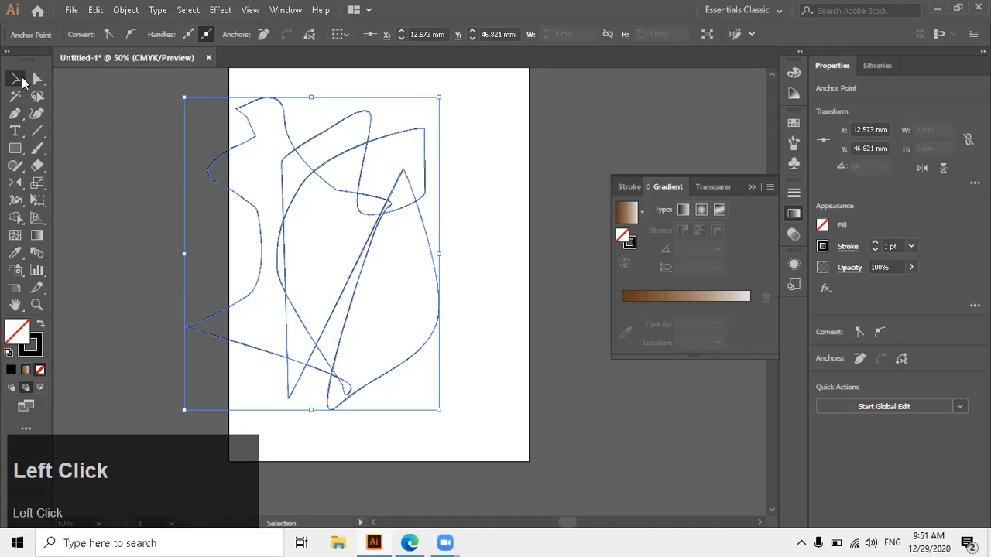
click(700, 138)
key(Delete)
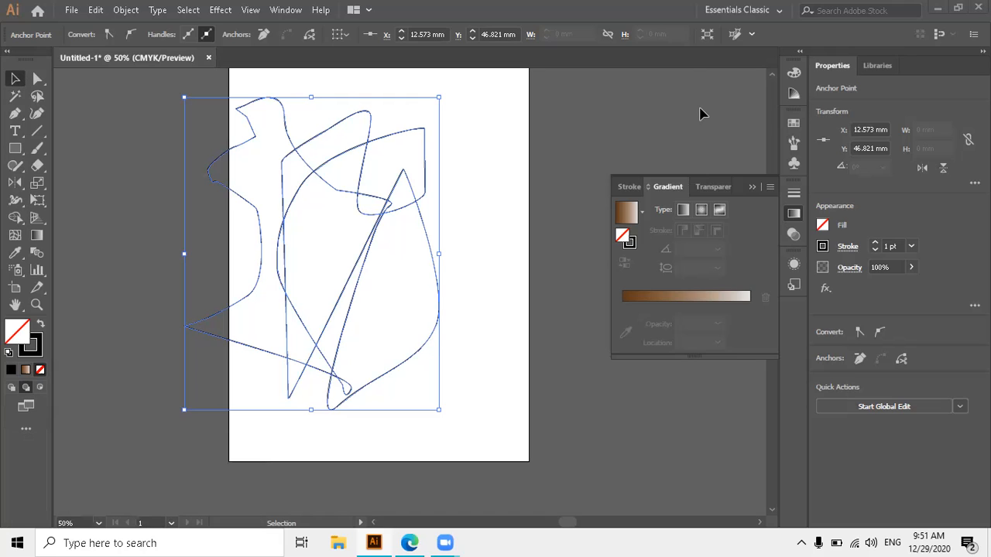
key(Delete)
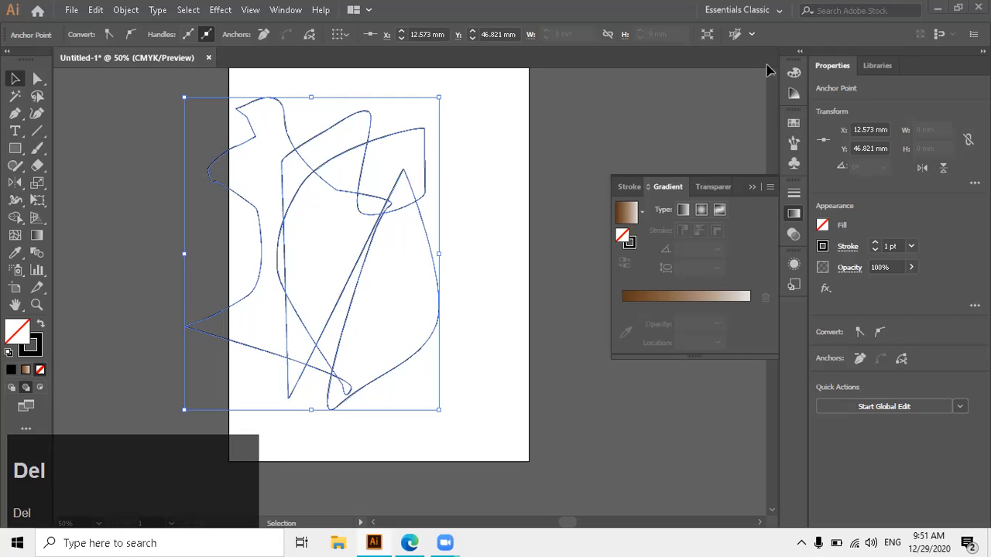
key(Delete)
click(161, 136)
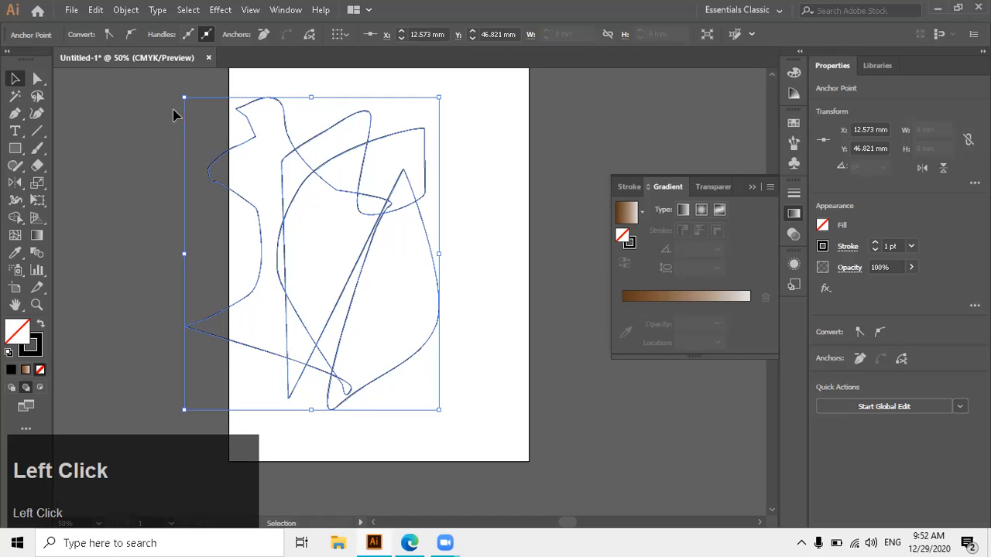
click(346, 75)
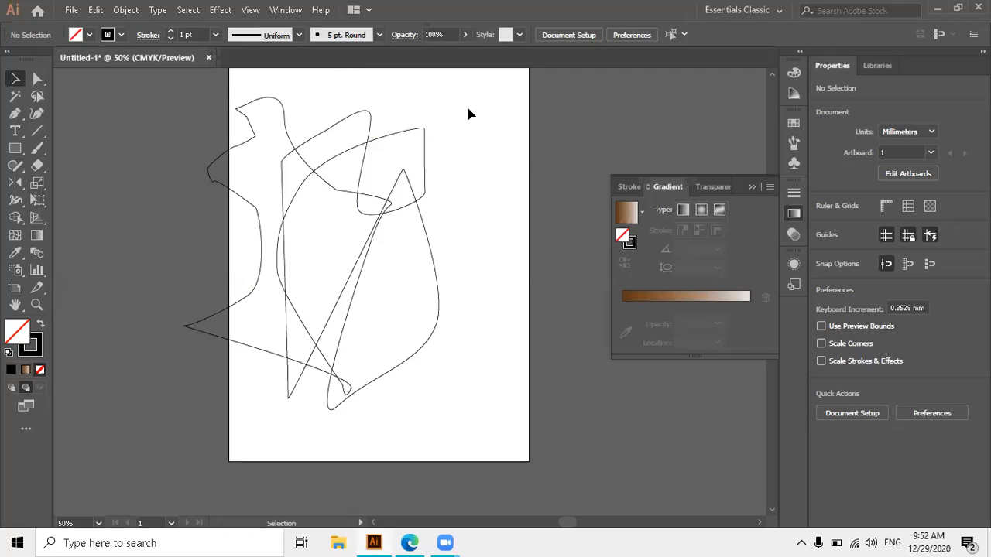
click(509, 154)
click(384, 174)
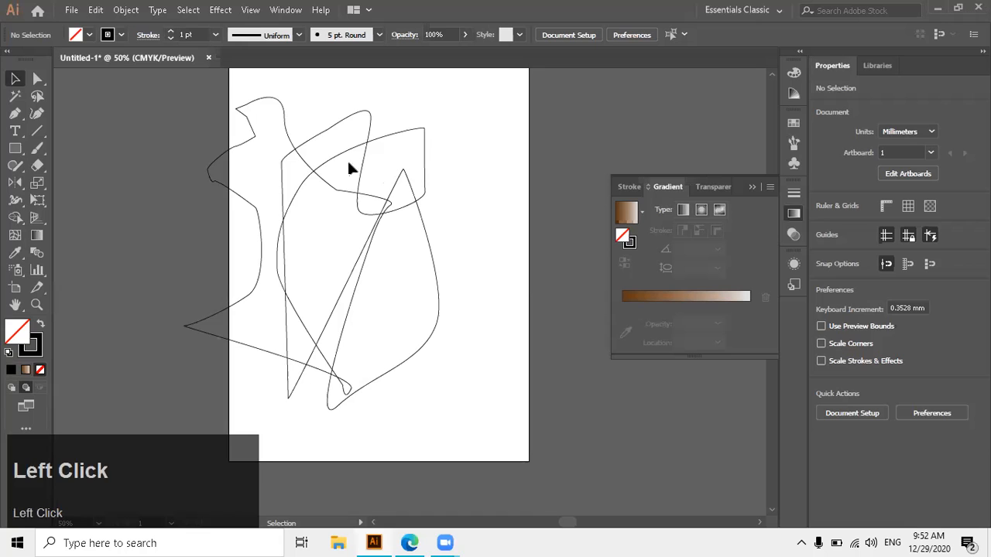
mouse_move(387, 203)
mouse_down()
mouse_move(323, 122)
mouse_move(547, 101)
mouse_up()
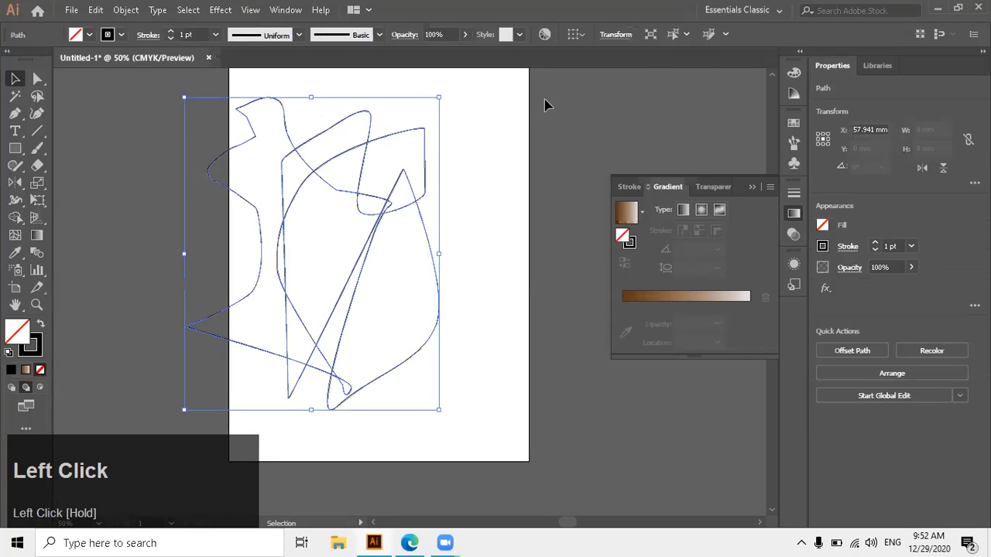
key(Delete)
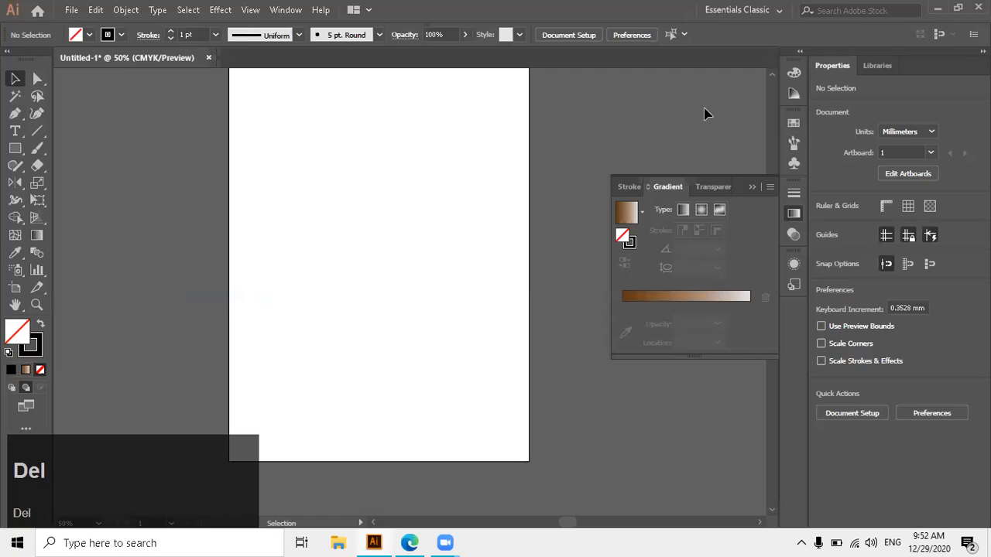
Step: Draw an upright triangle about 44.5 mm wide and 38.5 mm high near the top of the artboard with the Polygon tool
click(697, 127)
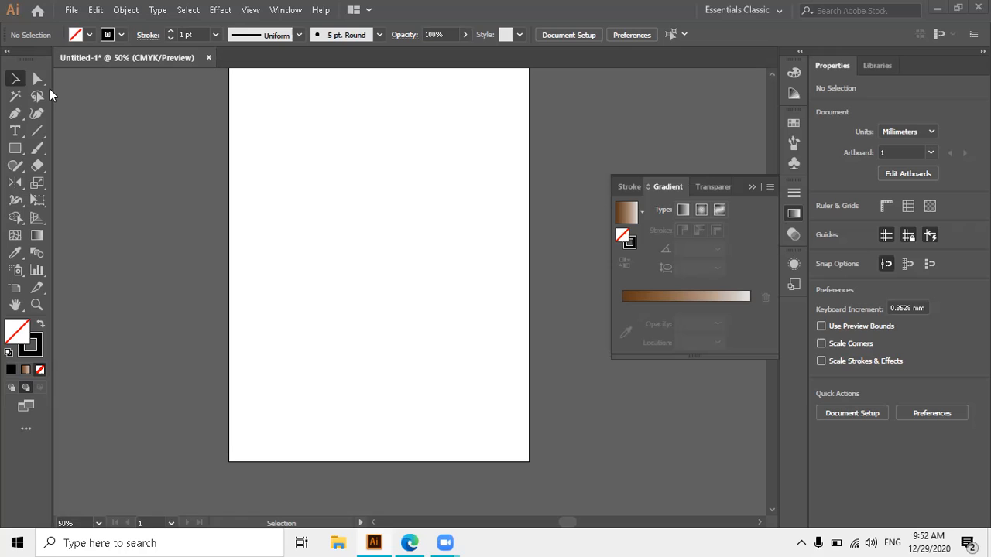
right_click(16, 150)
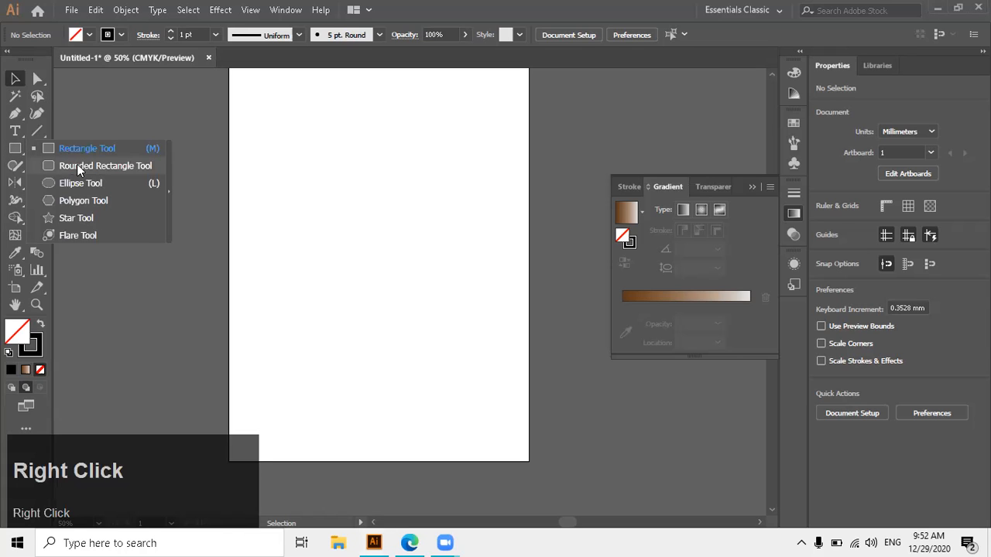
click(120, 197)
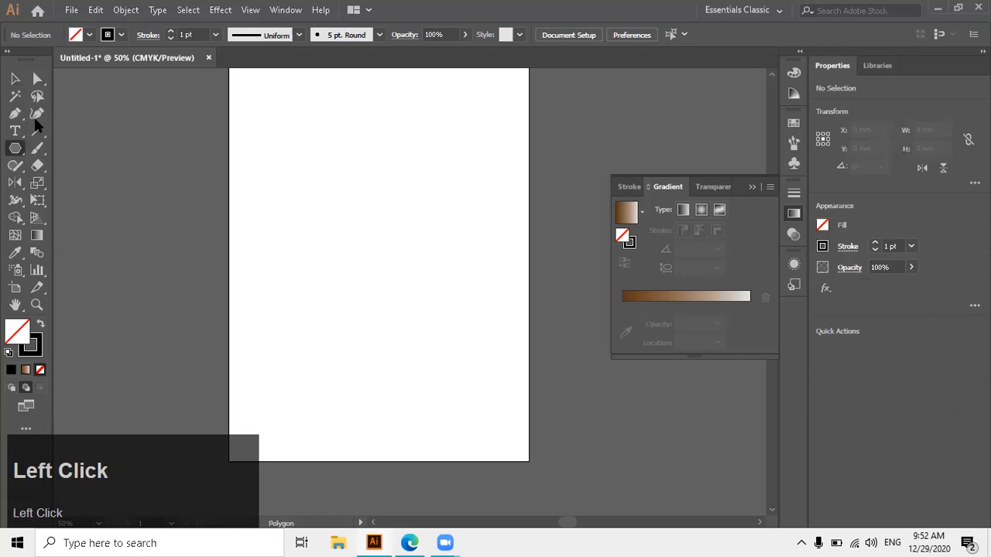
mouse_move(367, 148)
mouse_down()
mouse_move(379, 173)
mouse_move(395, 178)
mouse_move(400, 166)
mouse_up()
key(Caps_Lock)
key(shift)
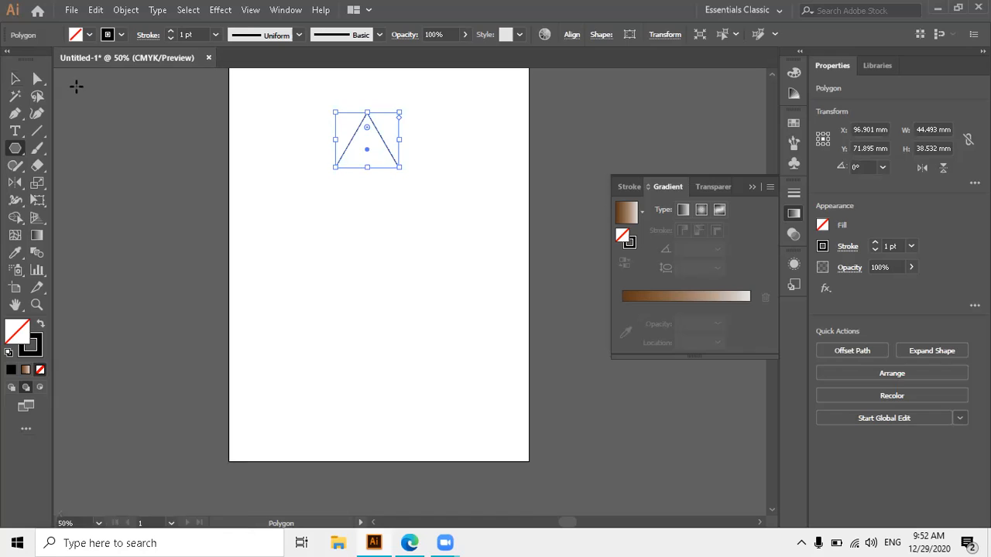
Step: Try a 45° rotated copy of the triangle about a point just below its base, then undo it
key(r)
key(alt)
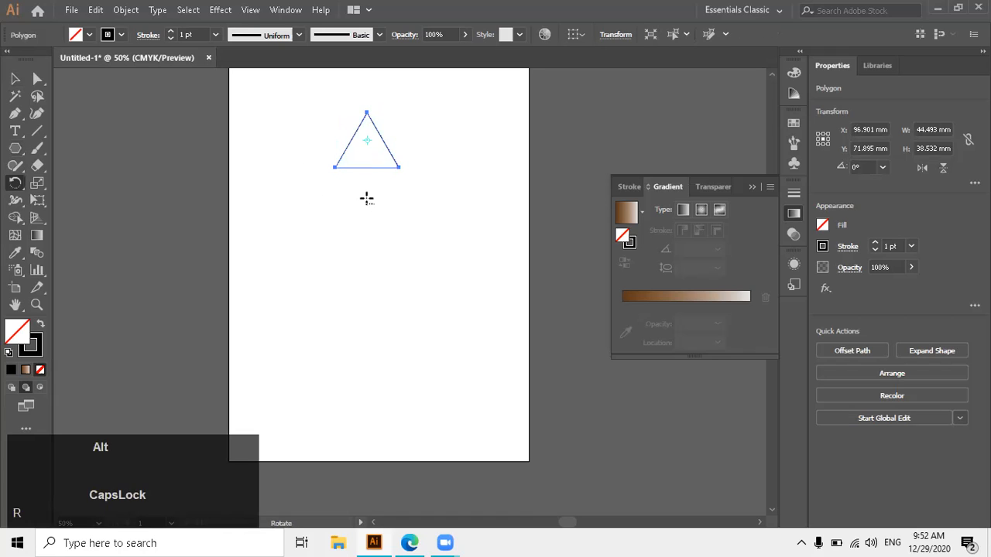
alt+click(365, 220)
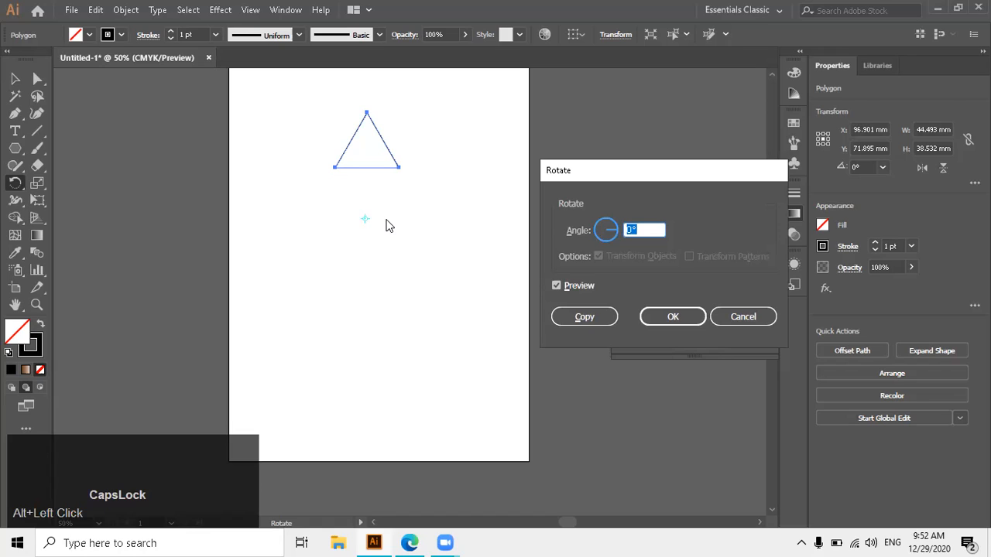
text(45)
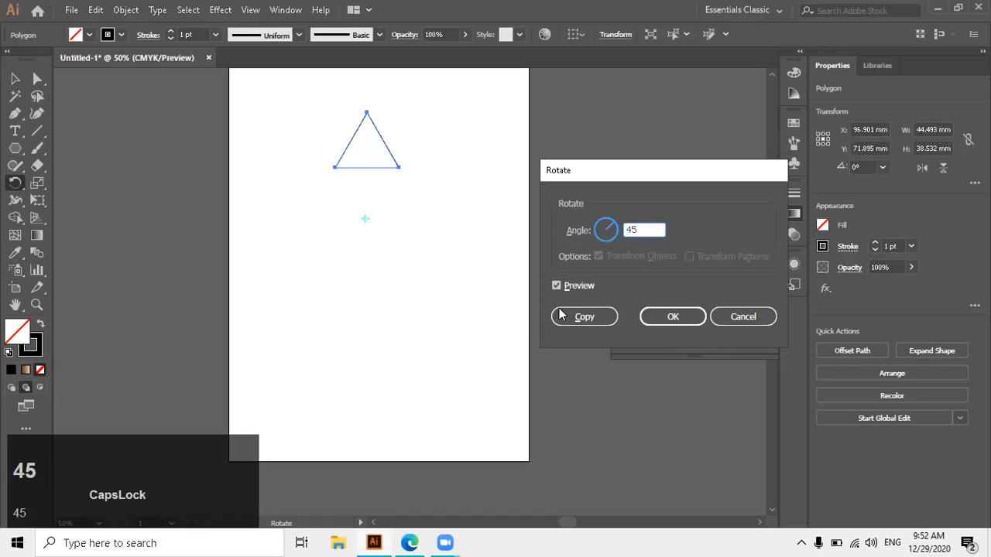
click(557, 285)
click(557, 286)
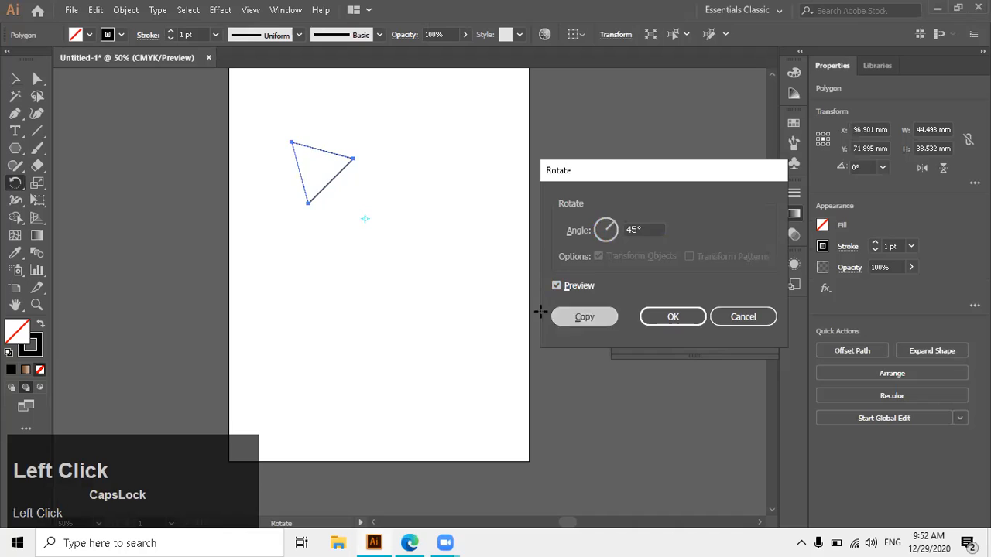
click(552, 316)
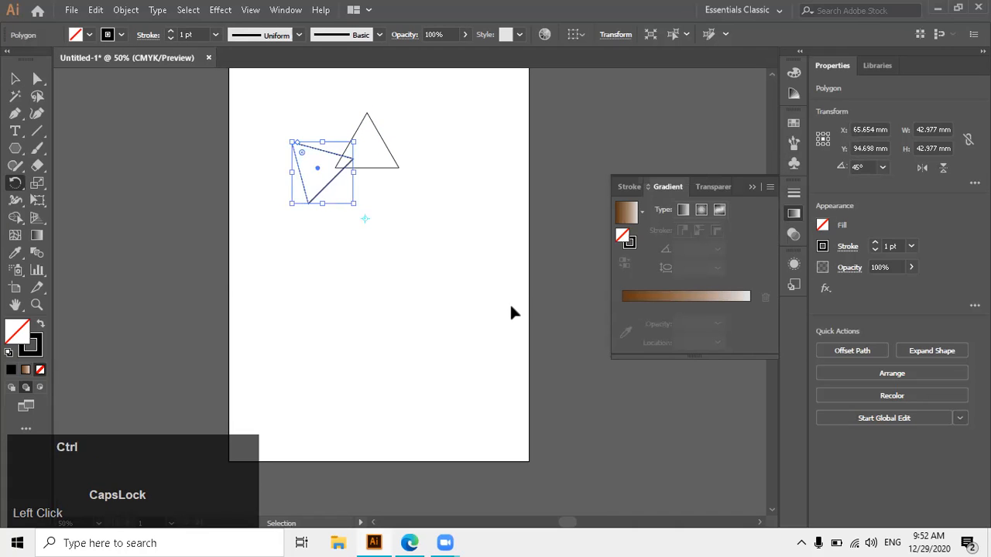
key(ctrl+z)
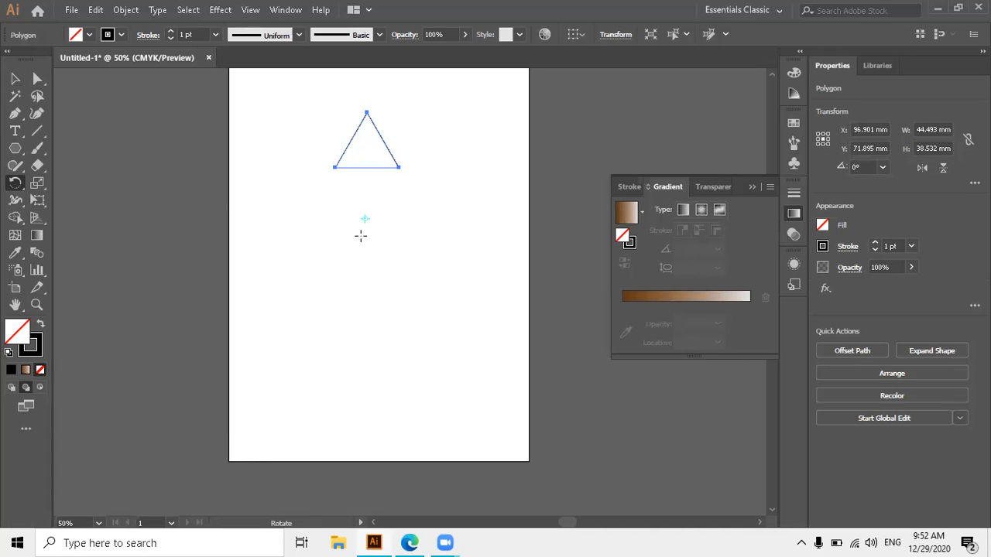
Step: Make a copy of the triangle rotated 45° about a point further below it, so the two triangles meet at a corner
click(362, 235)
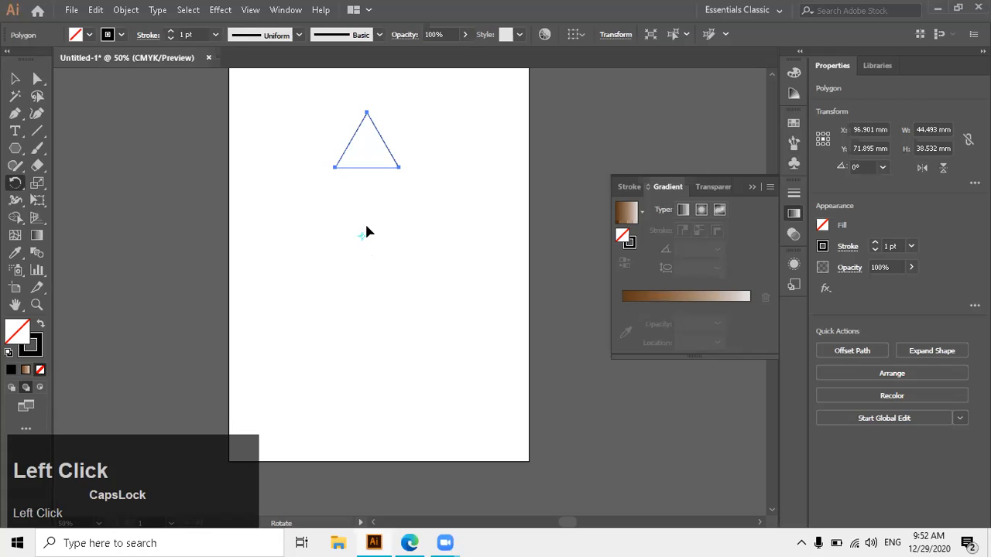
key(r)
key(r)
key(r)
key(r)
key(r)
key(r)
key(r)
key(r)
key(r)
key(r)
key(r)
key(r)
key(r)
key(r)
key(r)
key(r)
key(r)
key(r)
key(r)
key(r)
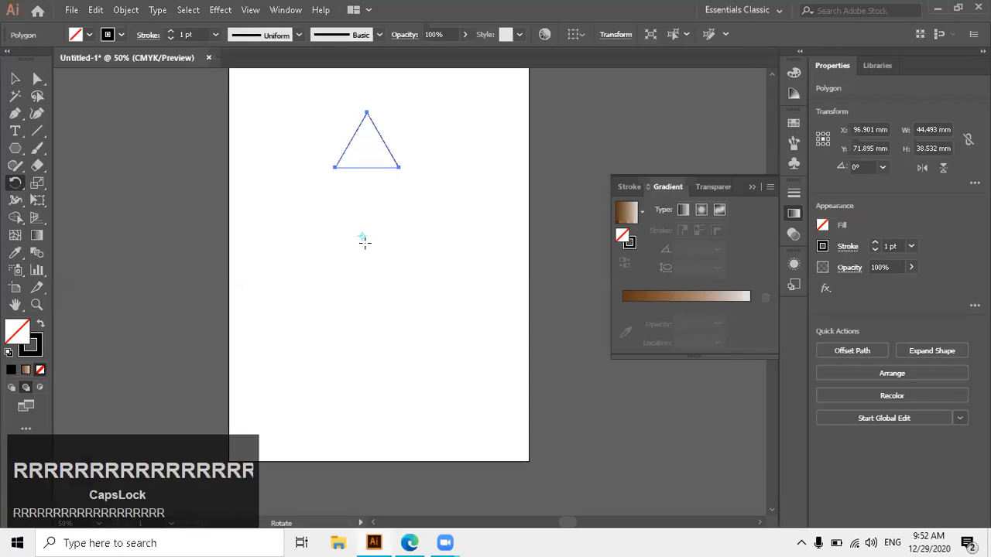
key(r)
key(r)
key(r)
key(r)
key(r)
key(r)
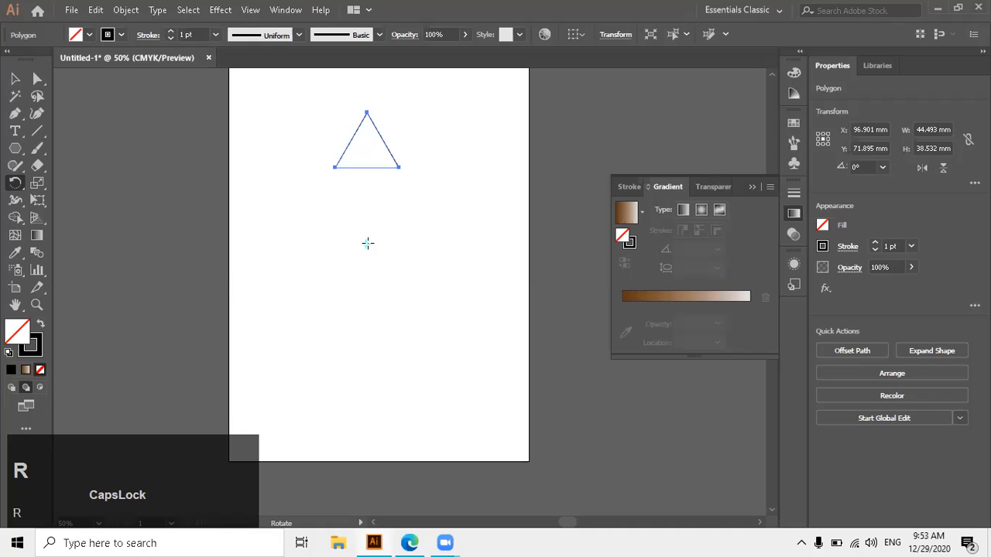
alt+click(368, 243)
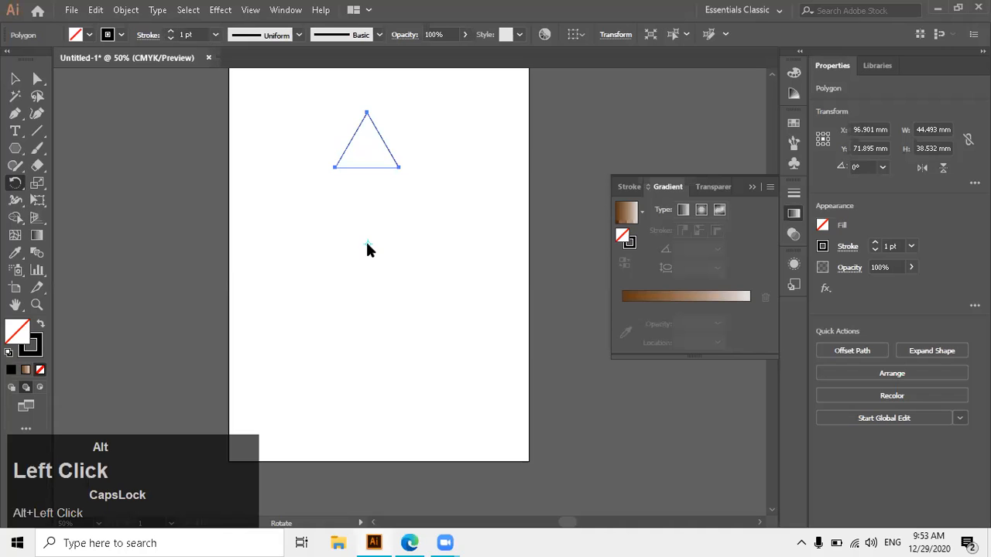
text(45)
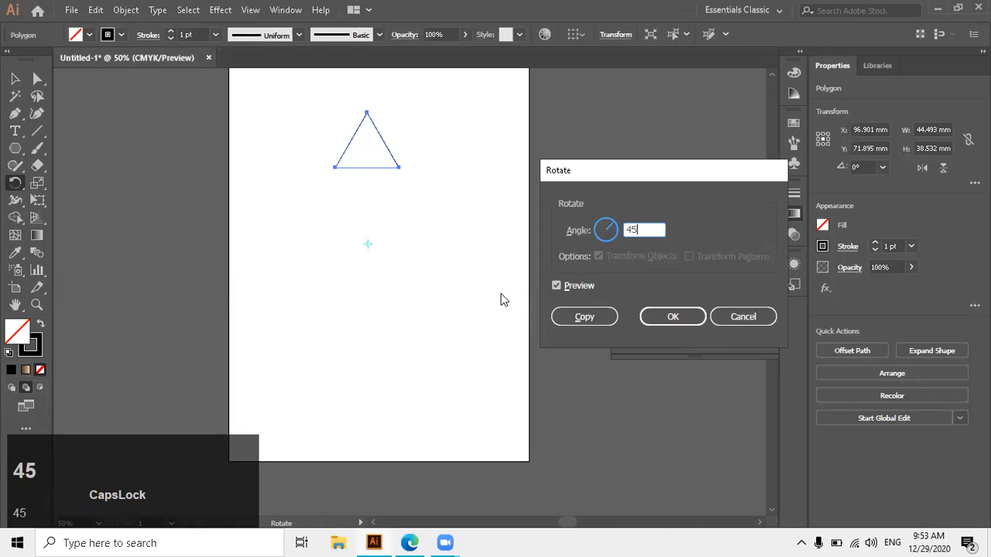
click(555, 318)
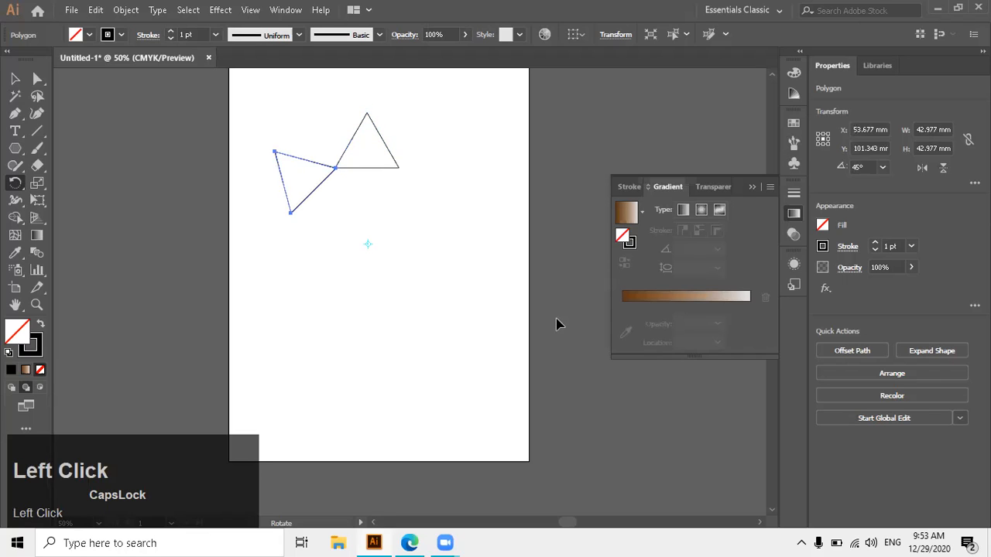
Step: Repeat the rotated copy seven times to close a full ring of eight outward-pointing triangles
key(ctrl+d)
key(ctrl+d)
key(ctrl+d)
key(ctrl+d)
key(ctrl+d)
key(ctrl+d)
key(ctrl+d)
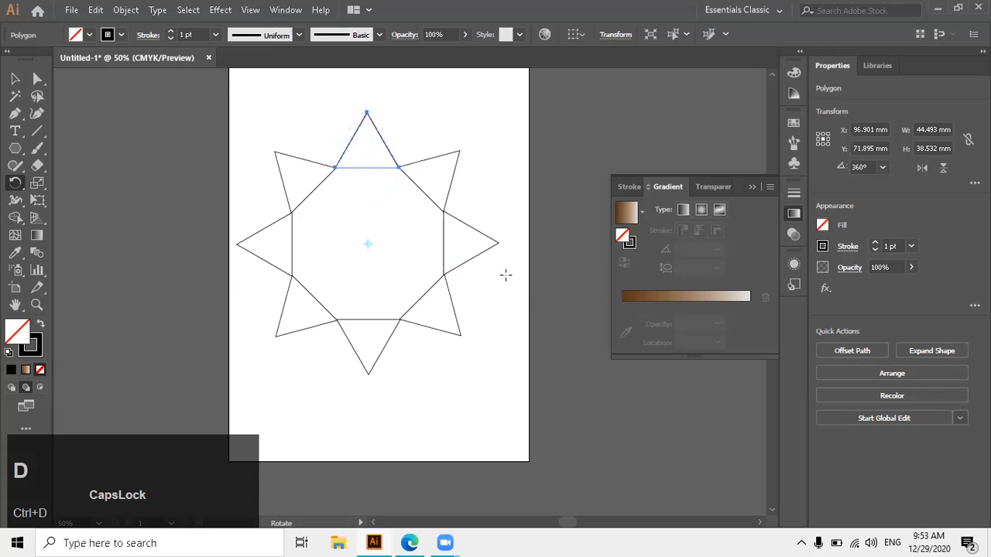
key(ctrl+z)
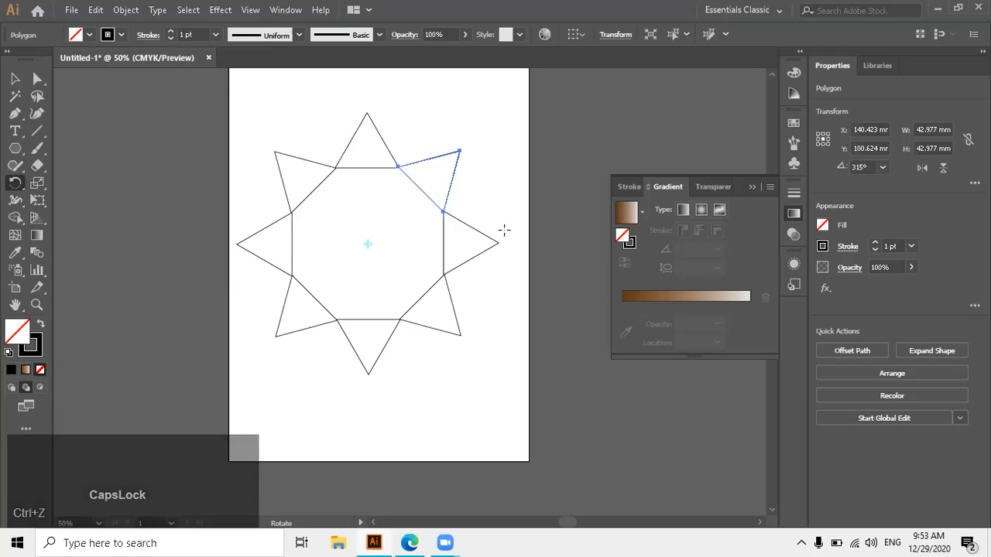
key(ctrl+d)
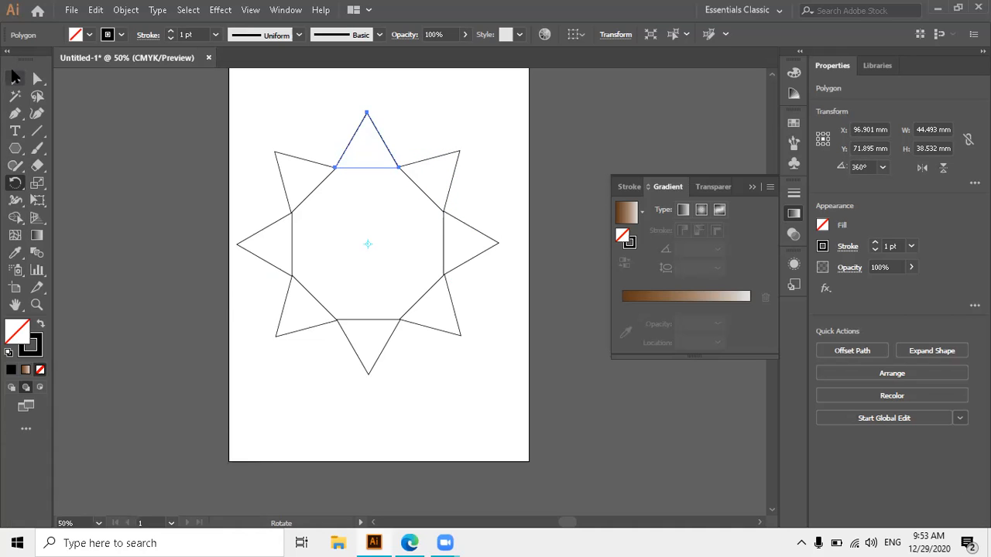
Step: Select all the triangles in the ring and set their stroke color to dark blue
click(14, 76)
drag(202, 140, 486, 329)
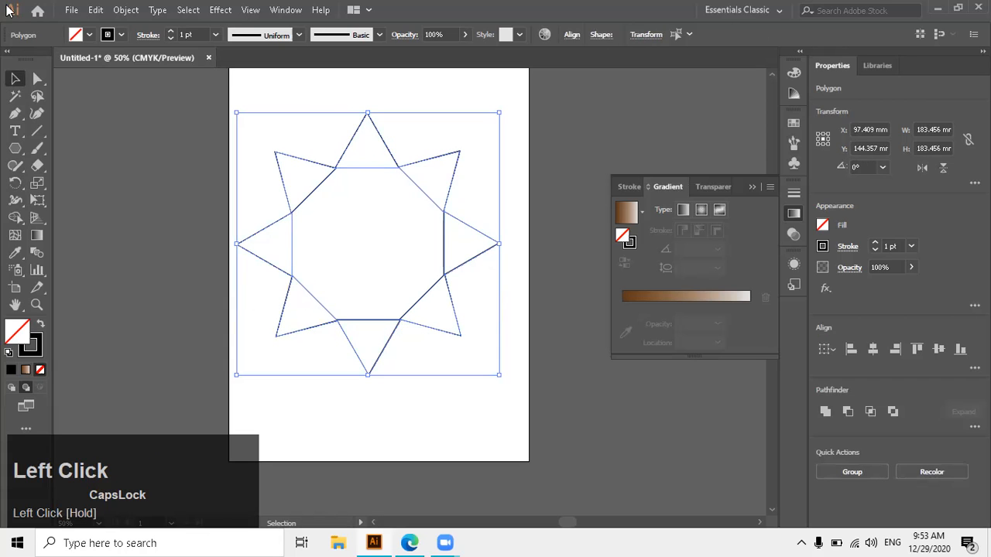
click(124, 34)
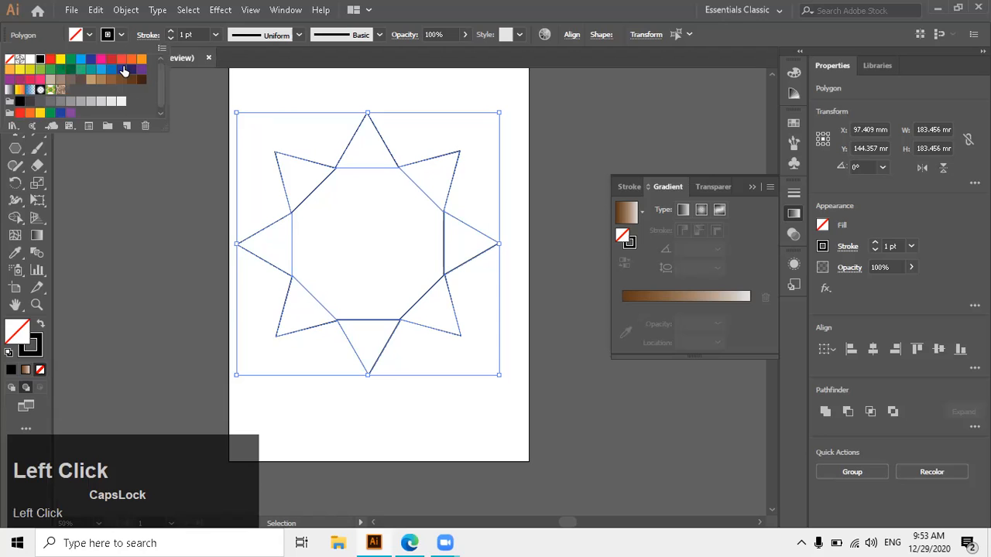
click(123, 70)
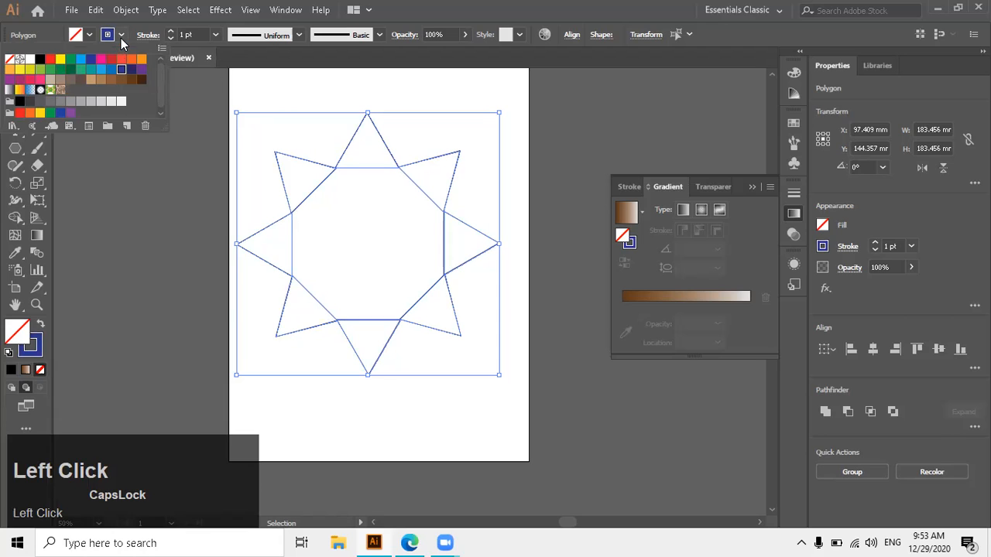
click(120, 38)
Step: Make a blend from all the selected blue triangles
key(ctrl)
key(ctrl+alt)
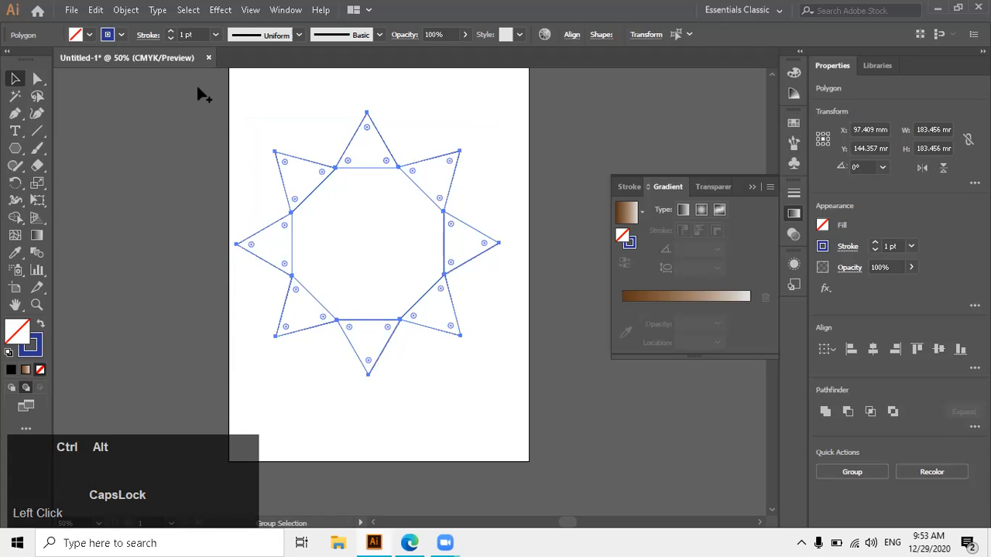
key(ctrl+alt+b)
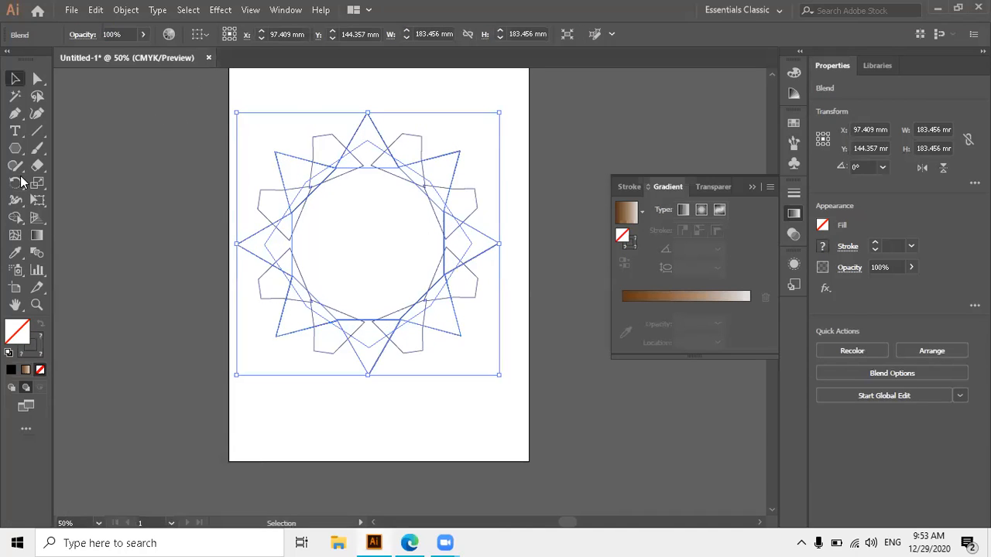
Step: Set the blend spacing to Specified Steps with 50 steps, with the preview turned on
double_click(35, 253)
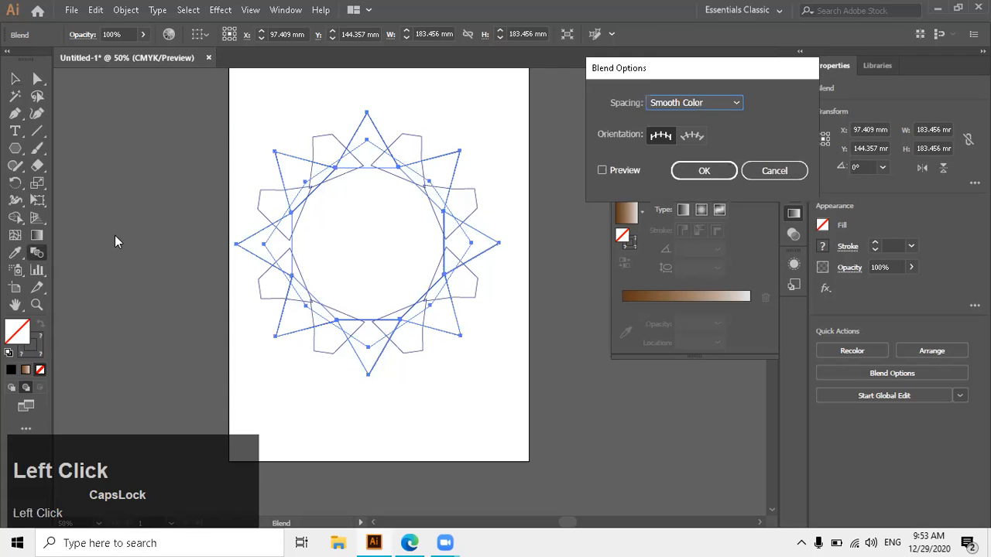
click(734, 102)
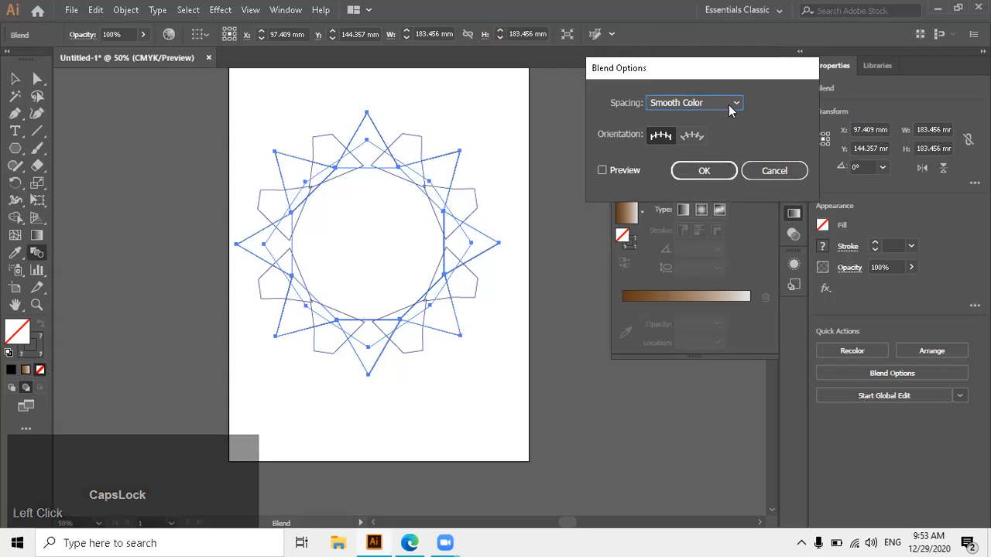
click(729, 135)
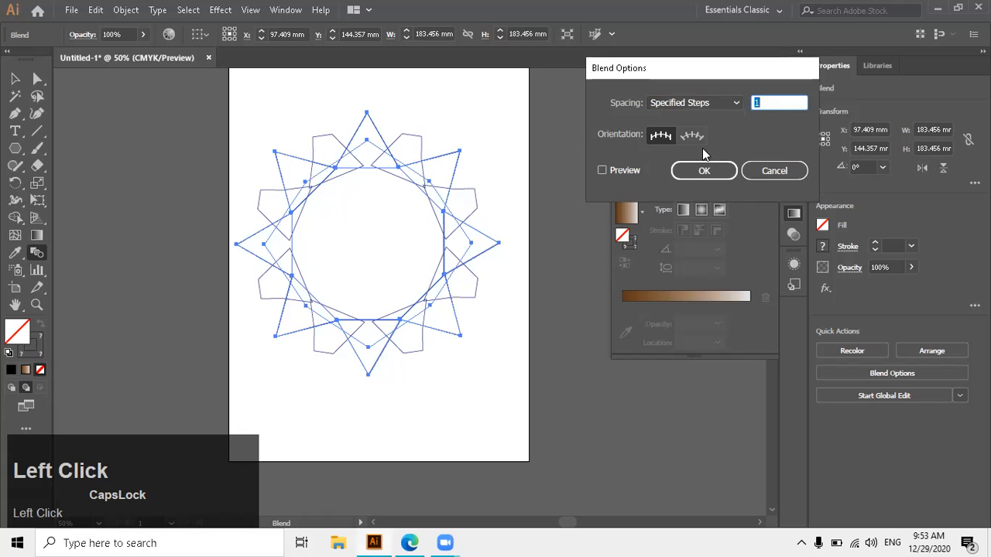
click(618, 173)
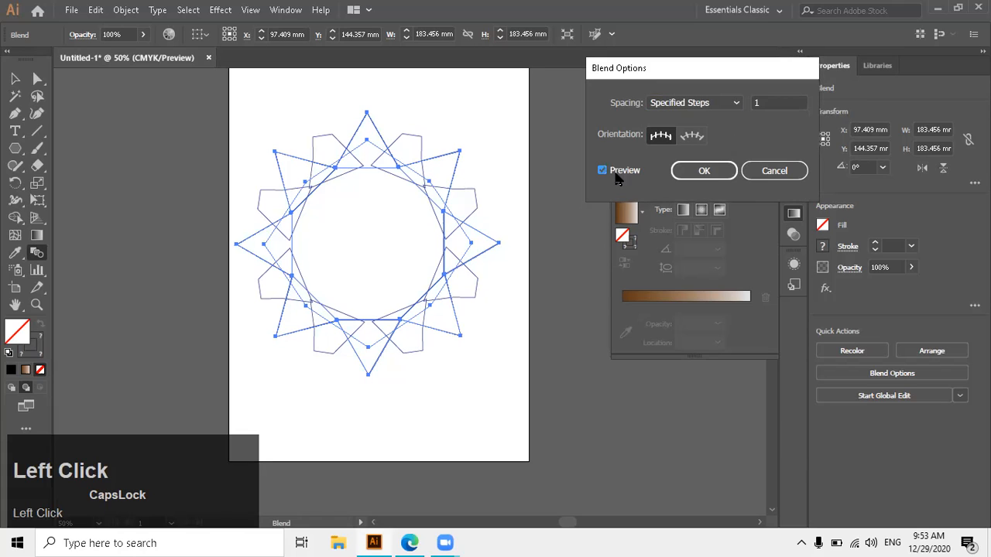
click(780, 102)
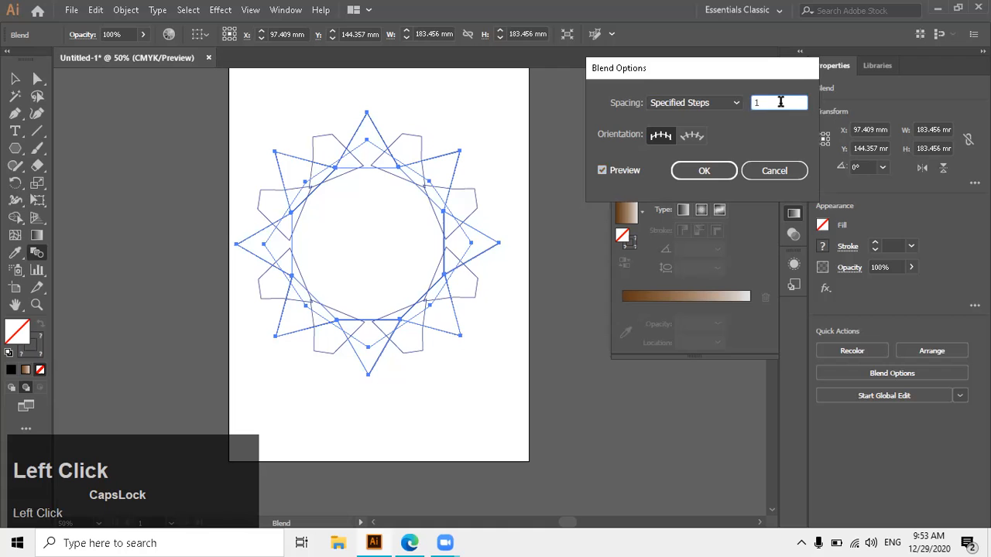
key(Up)
key(Up)
key(Up)
key(Up)
key(Up)
key(Up)
key(Up)
key(Up)
key(Up)
key(Up)
key(Up)
key(Up)
key(Up)
key(Up)
key(Up)
key(Up)
key(Up)
key(Up)
key(Up)
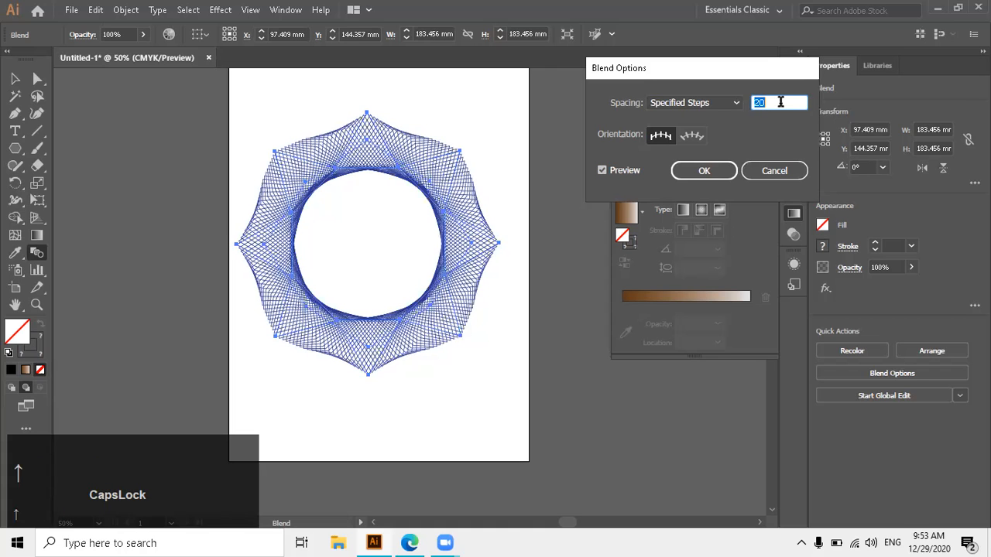
key(Up)
key(Up)
key(Up)
key(Up)
key(Up)
key(Up)
key(Up)
key(Up)
key(Up)
key(Up)
key(Up)
key(Up)
key(Up)
key(Up)
key(Up)
key(Up)
key(Up)
key(Up)
key(Up)
key(Up)
key(Up)
key(Up)
key(Up)
key(Up)
key(Up)
key(Up)
key(Up)
key(Up)
key(Up)
key(Up)
key(Up)
key(Up)
key(Up)
key(Up)
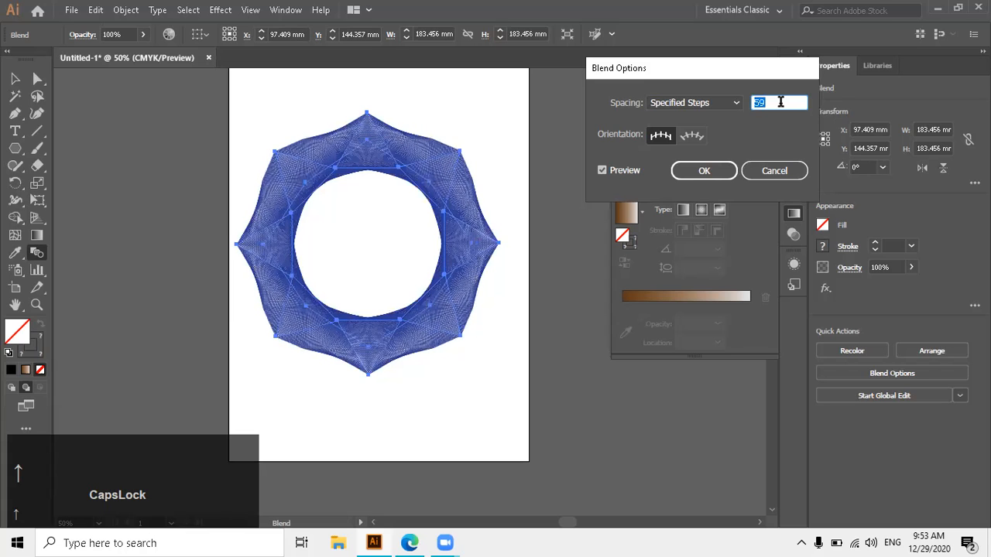
key(Down)
key(Down)
key(Down)
key(Down)
key(Down)
key(Down)
key(Down)
key(Down)
key(Down)
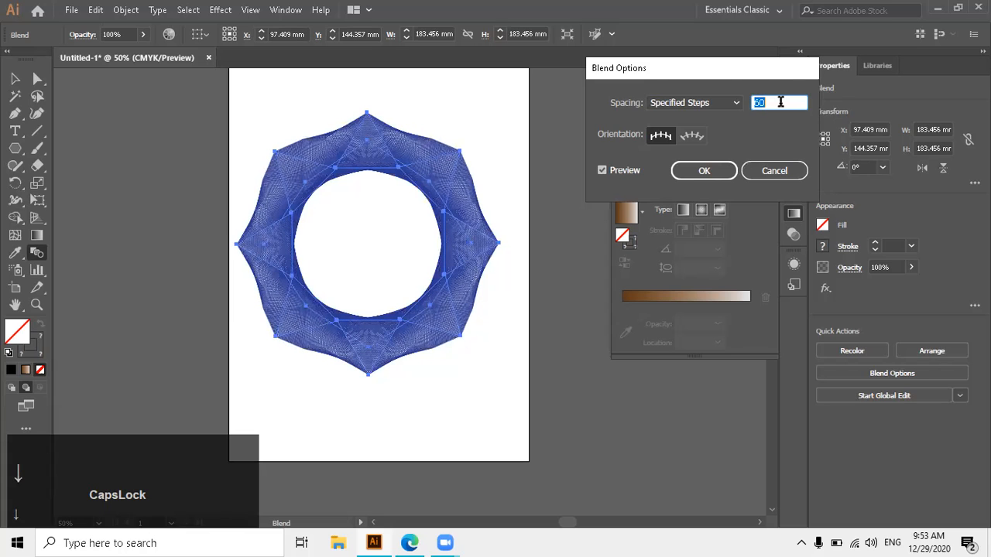
click(703, 171)
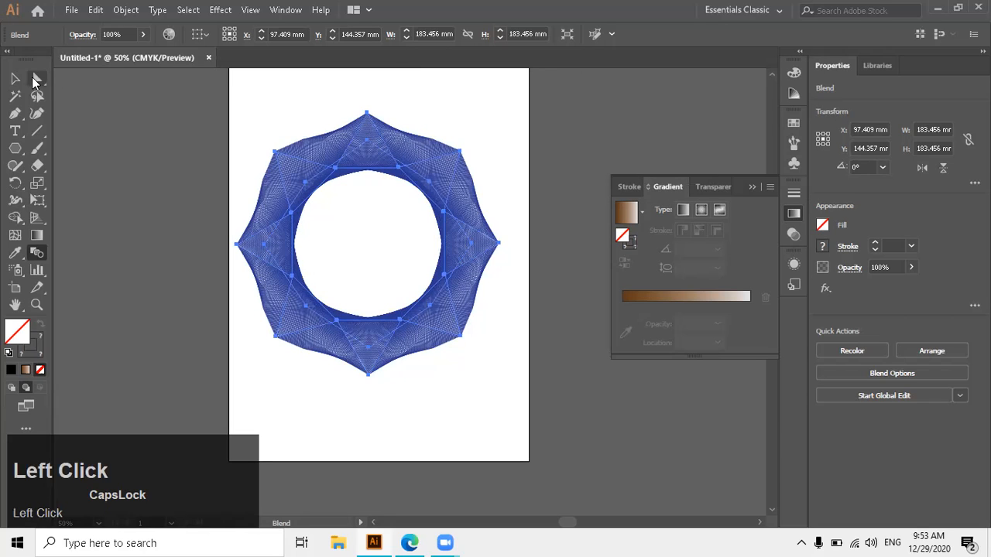
click(17, 77)
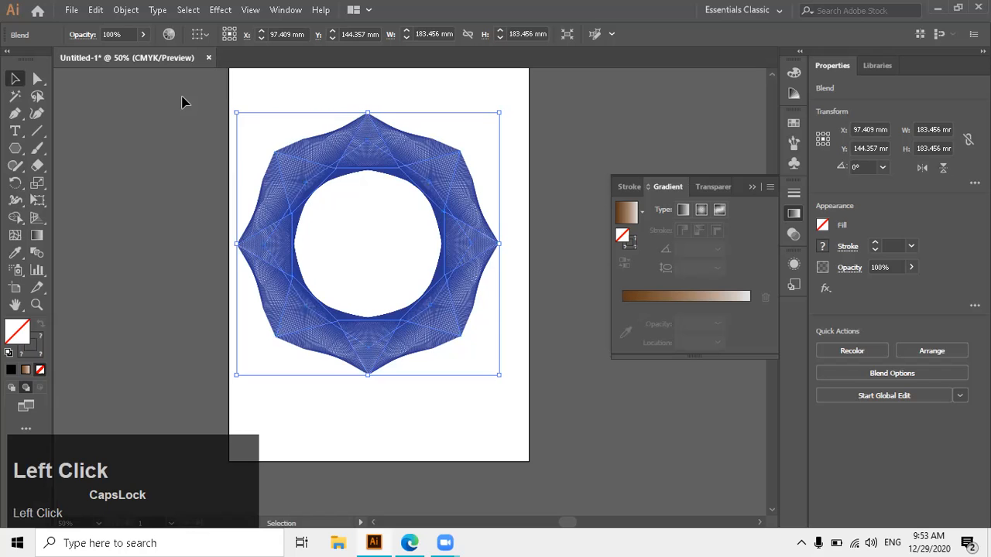
click(242, 152)
drag(190, 136, 379, 219)
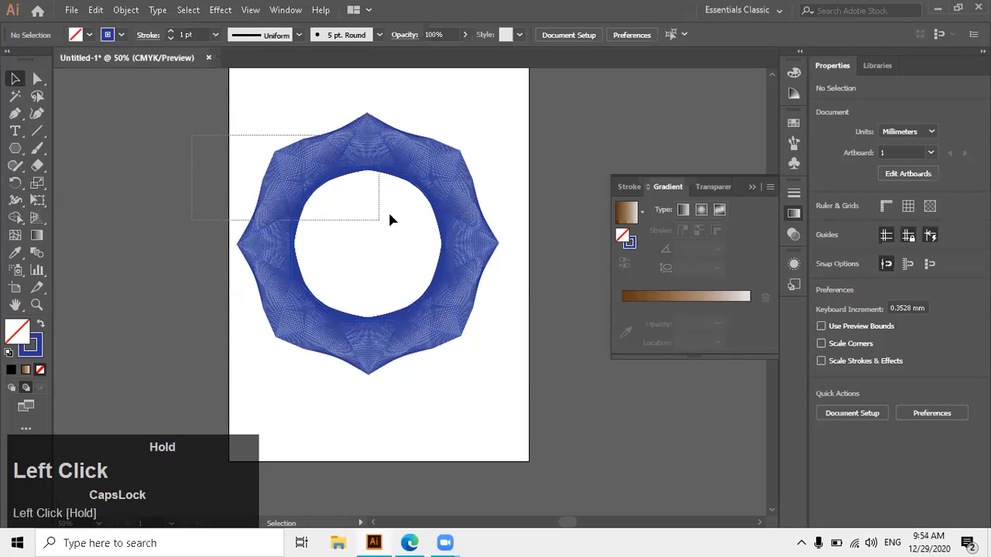
double_click(361, 148)
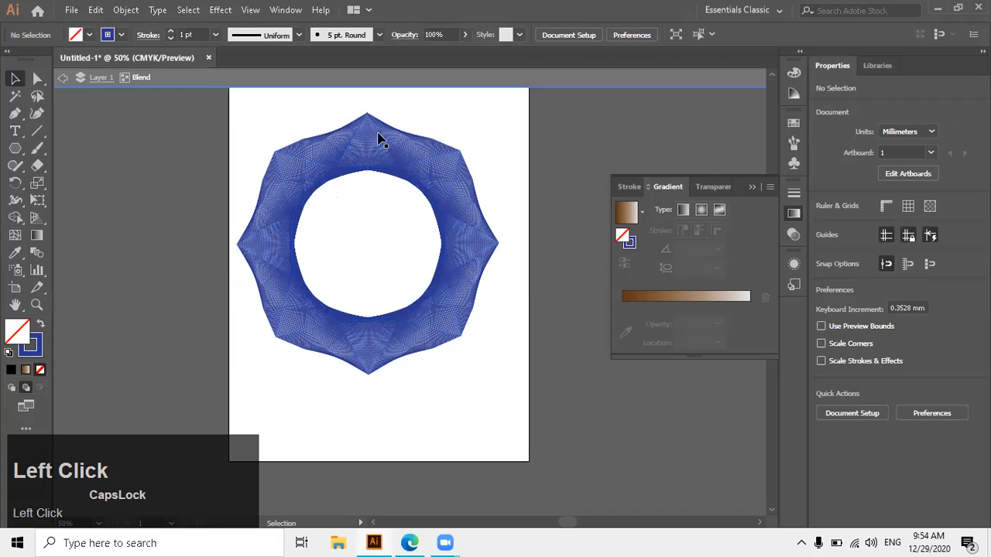
click(112, 158)
double_click(112, 162)
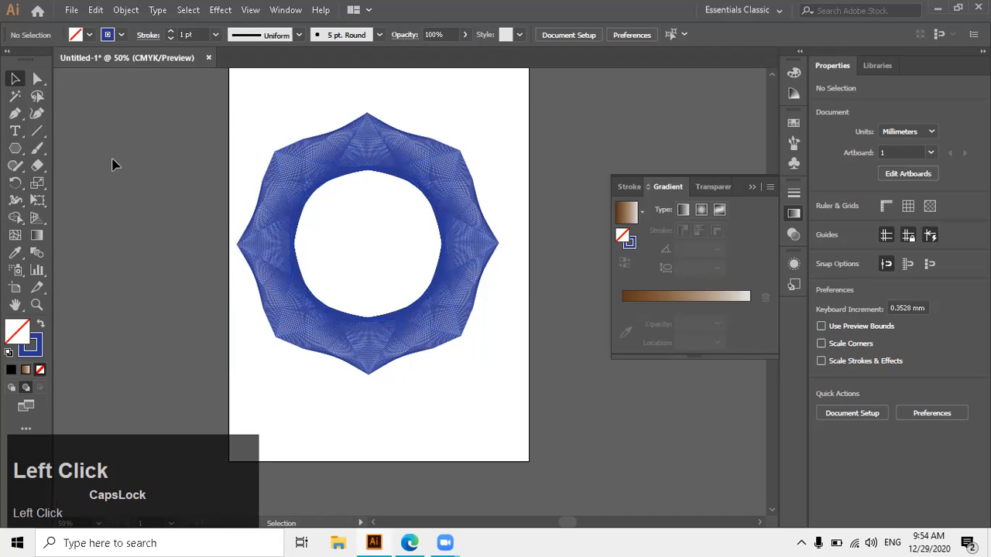
Step: Isolate the blended ring for editing and set the stroke color of its top triangle to orange
double_click(312, 182)
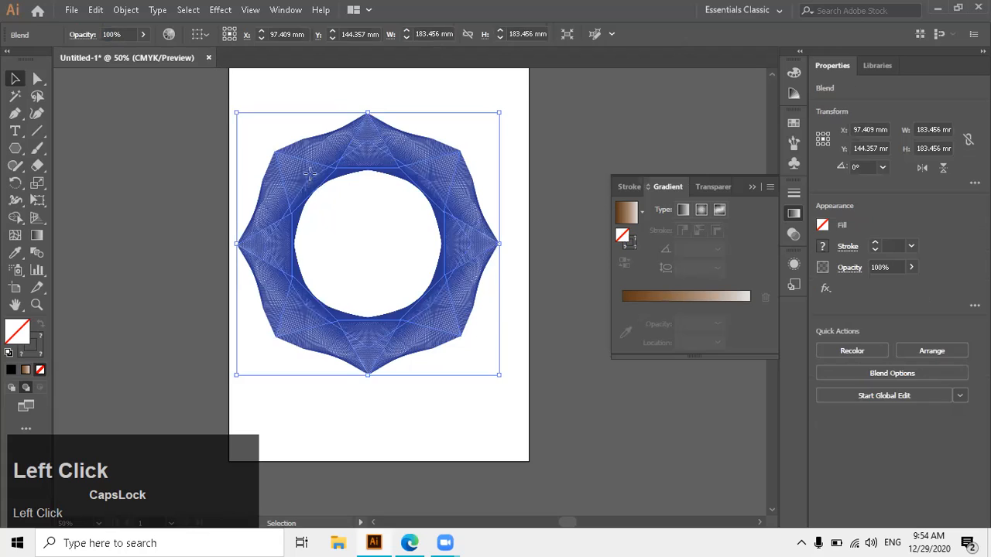
click(339, 217)
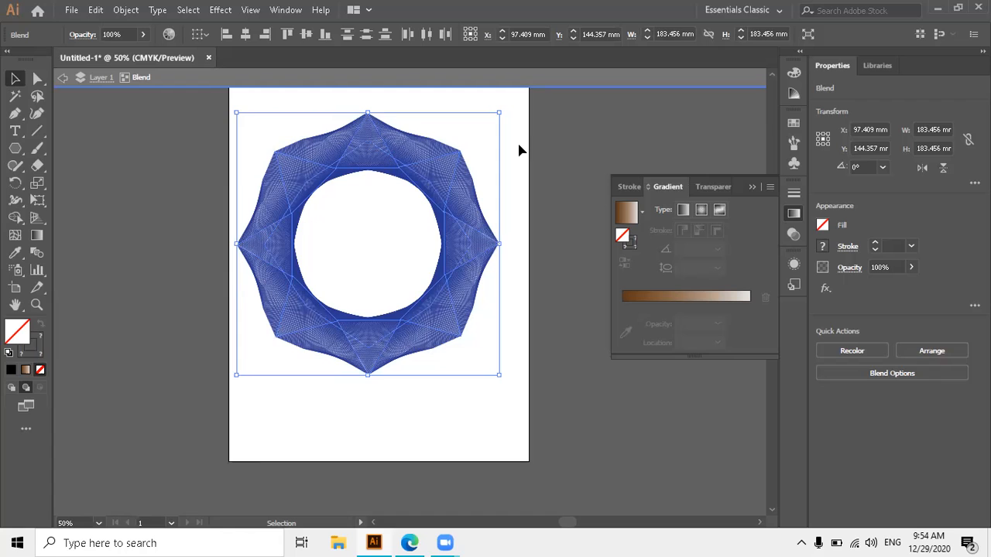
click(376, 167)
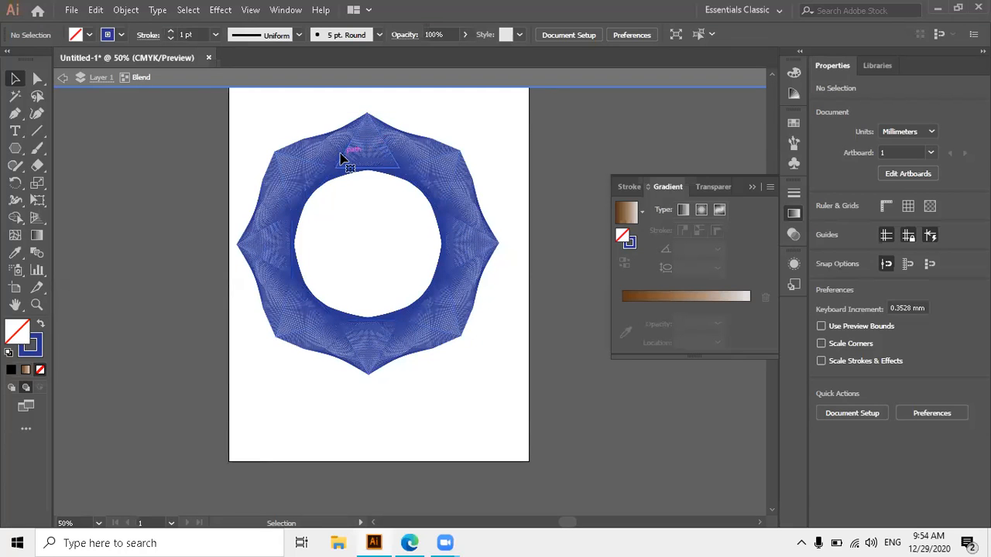
click(342, 157)
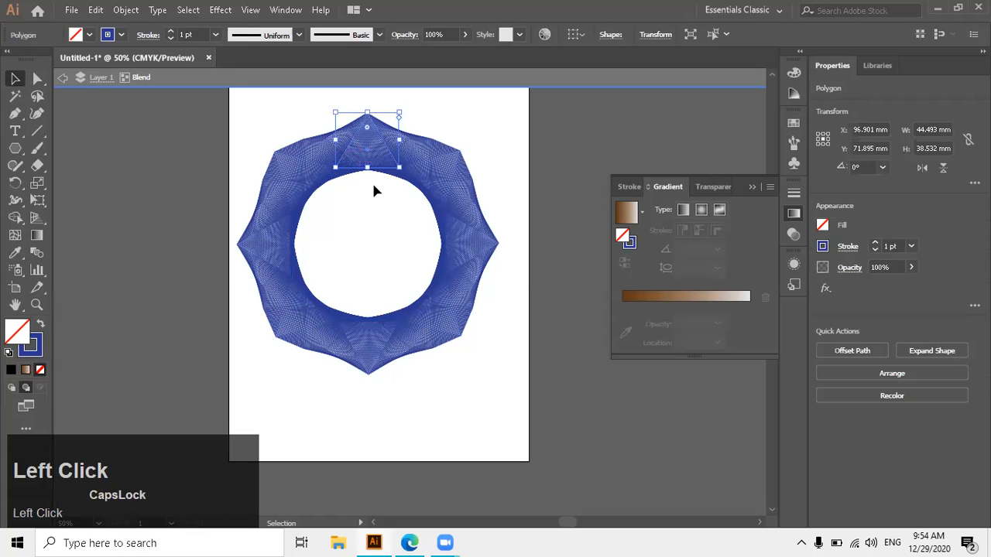
click(455, 146)
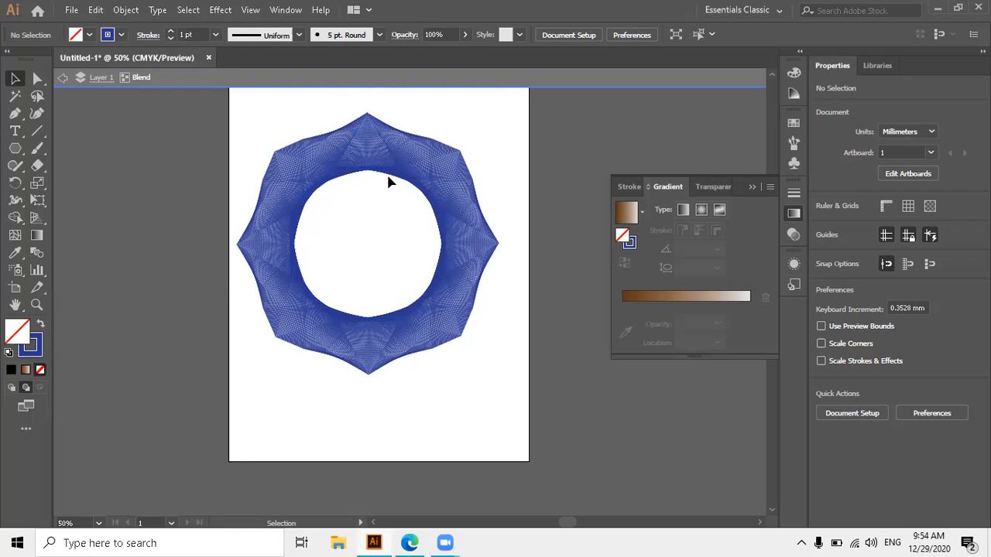
click(359, 141)
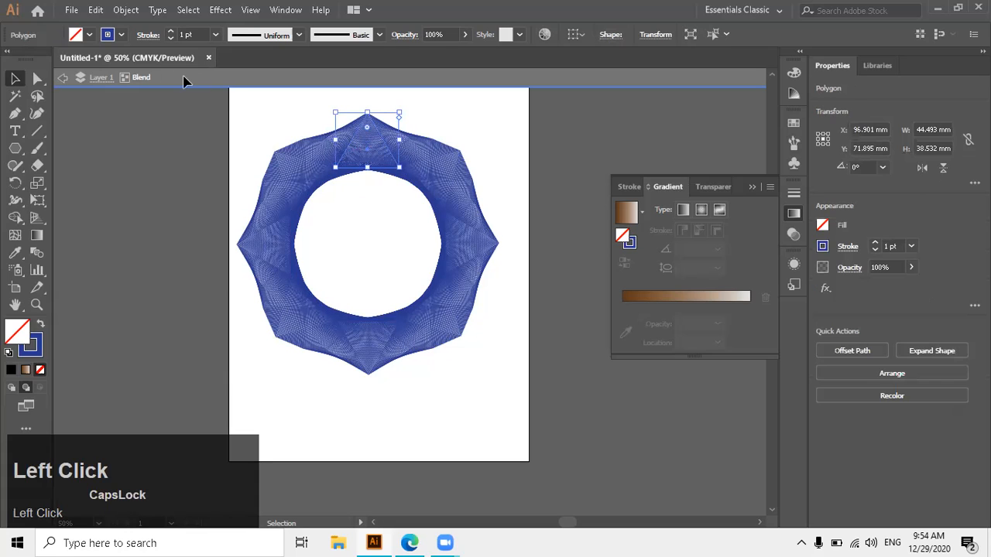
click(121, 34)
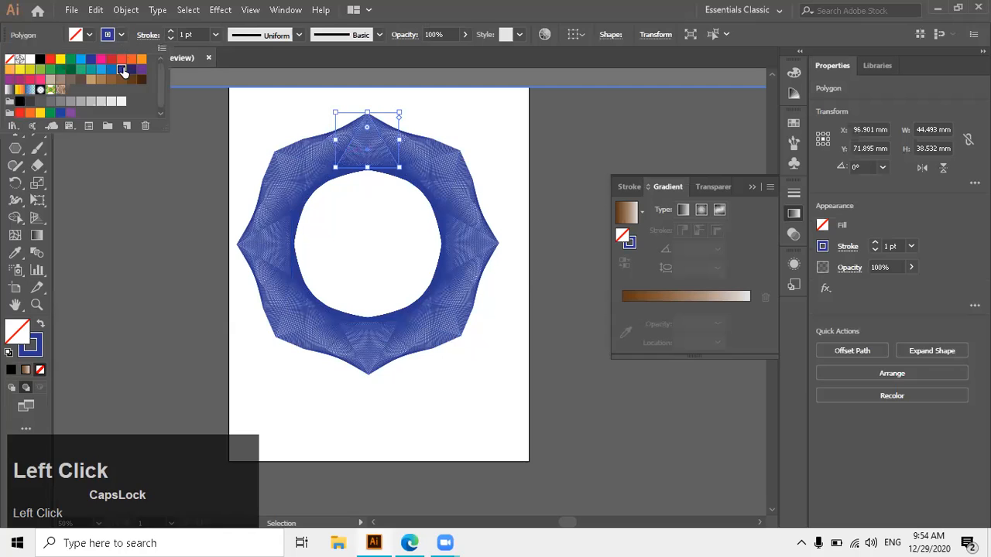
click(131, 59)
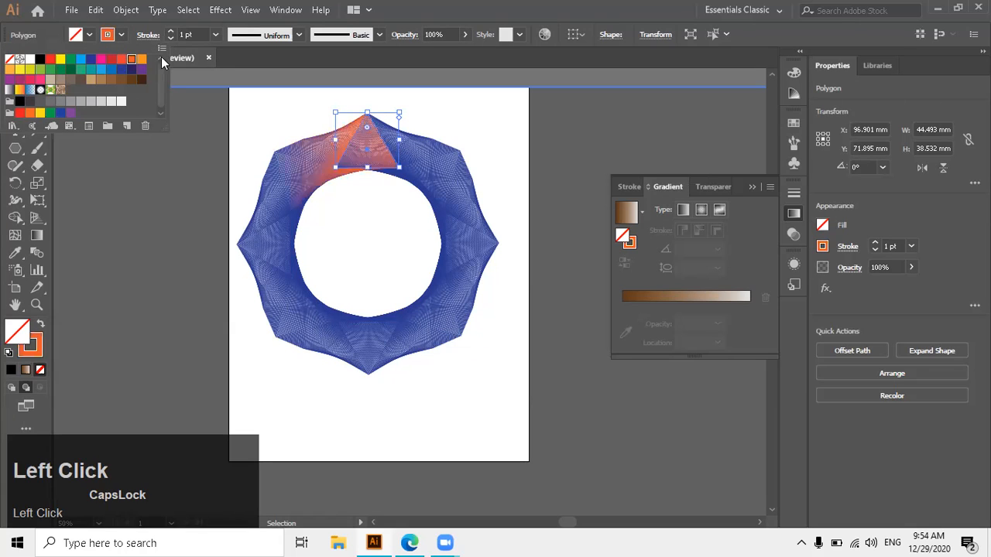
Step: Set the stroke color of the ring's left triangle to green
click(274, 230)
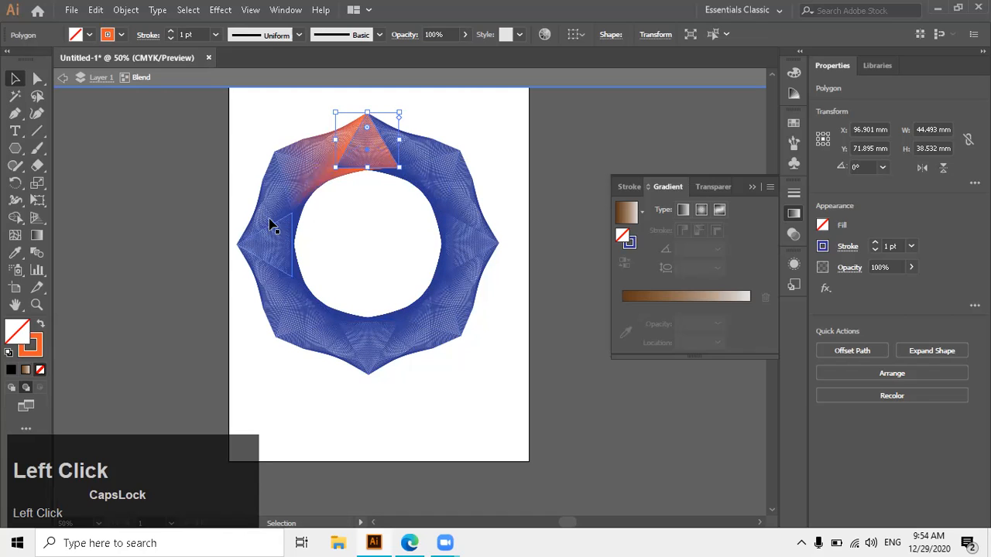
click(122, 37)
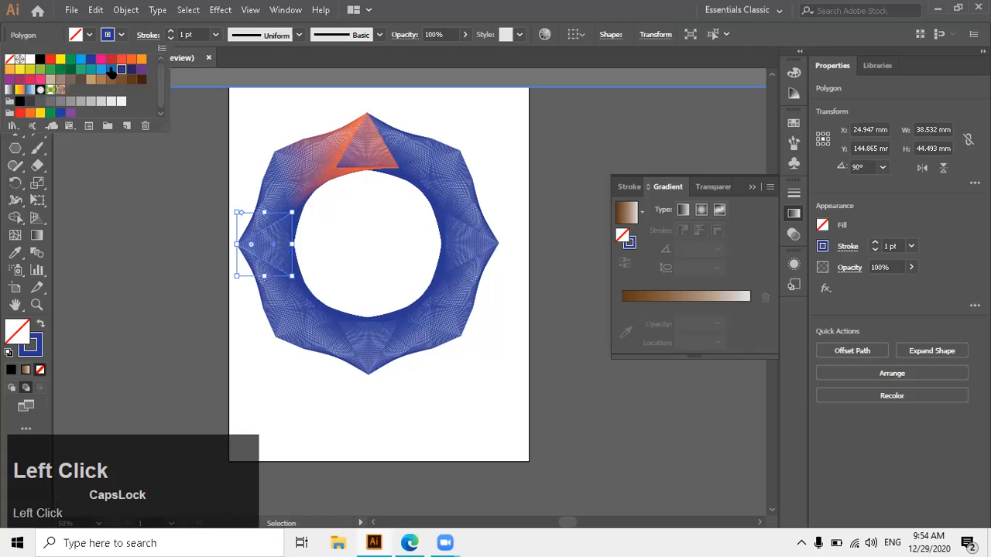
click(60, 71)
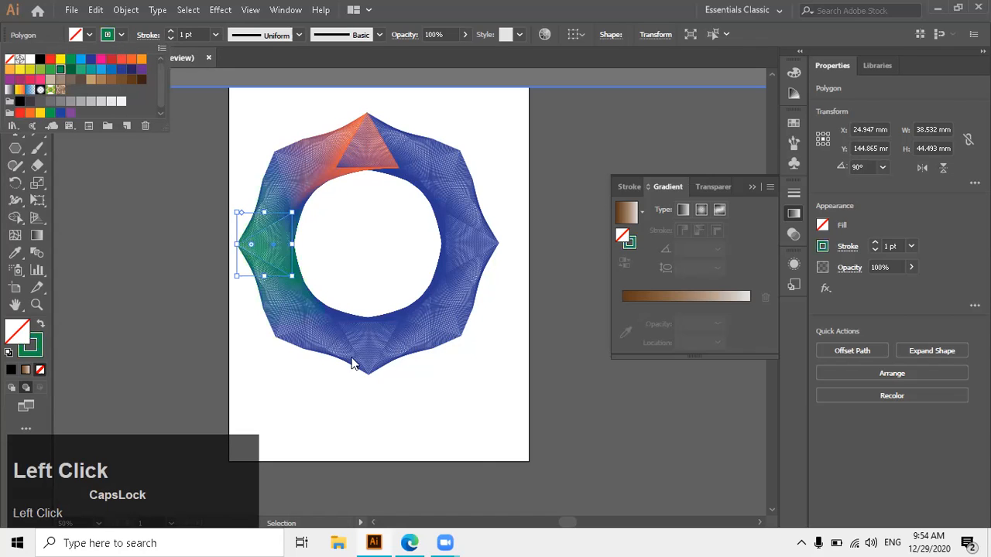
Step: Set the stroke color of the ring's upper-right triangle to red and clear the selection
click(437, 176)
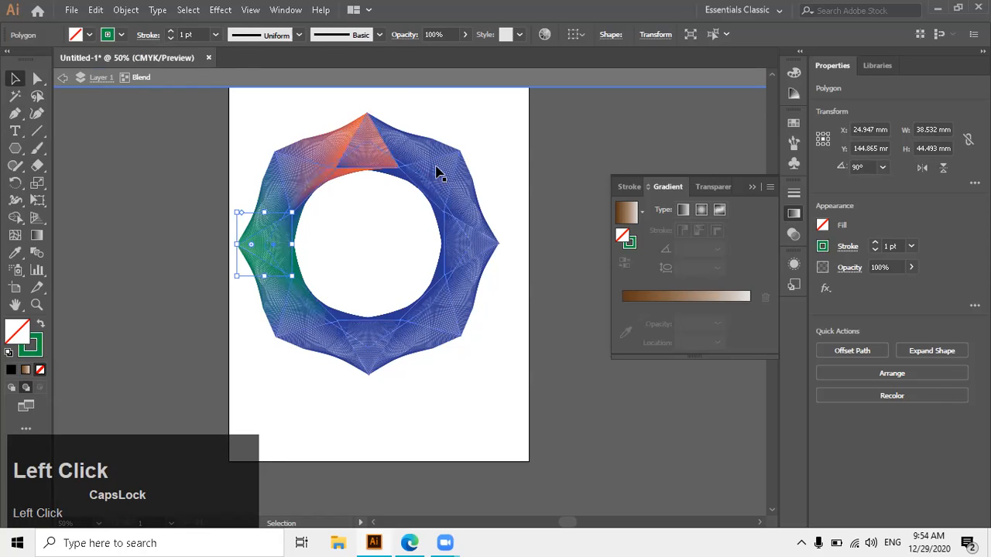
click(453, 156)
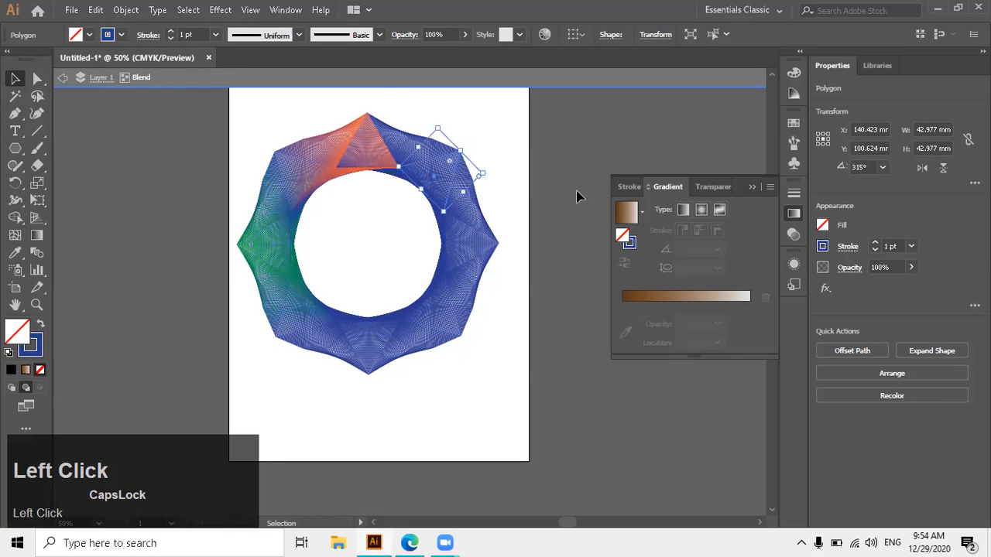
click(121, 35)
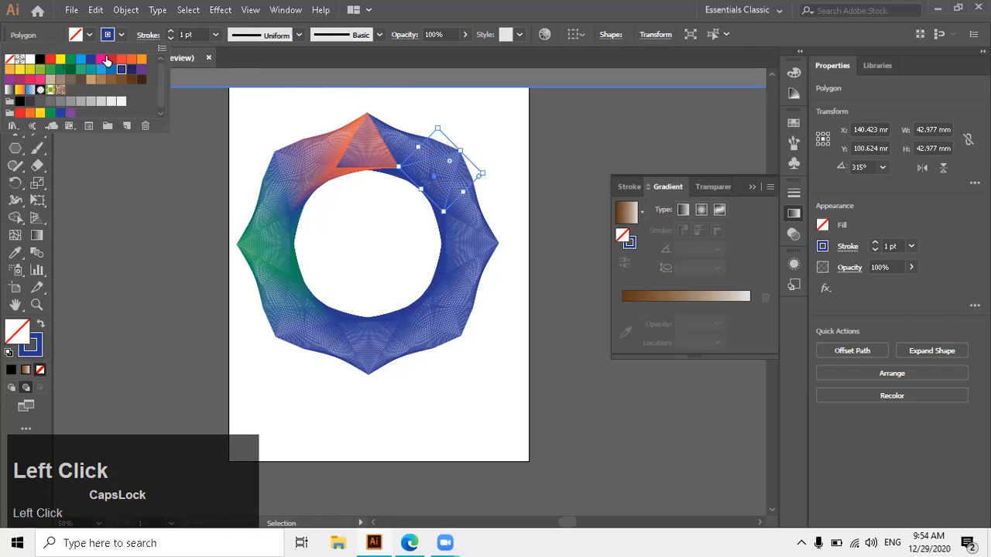
click(108, 58)
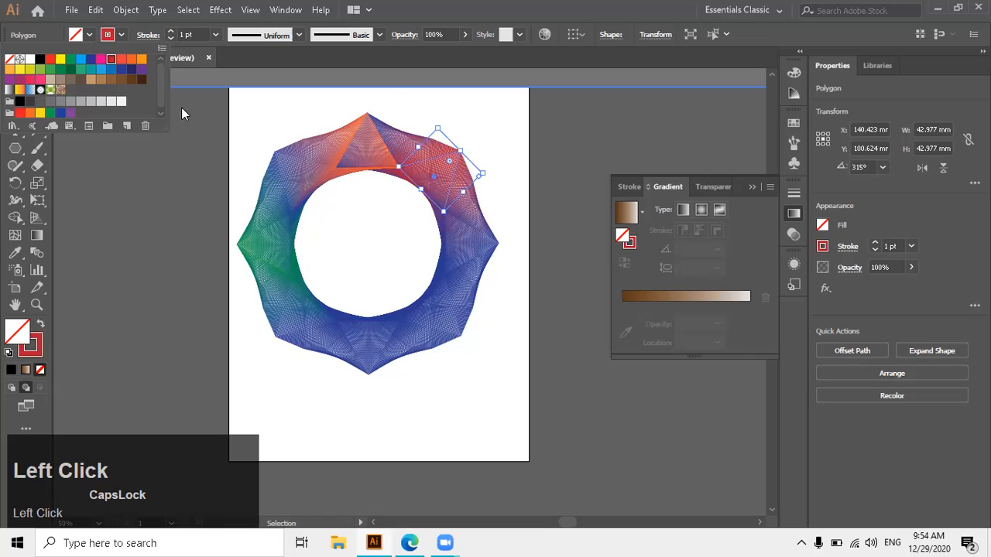
click(391, 143)
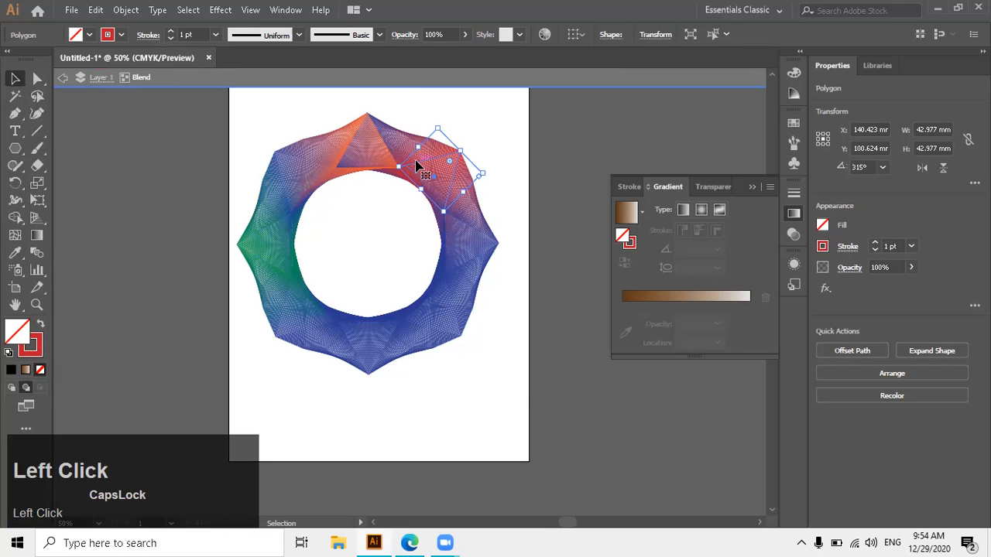
click(480, 246)
click(480, 246)
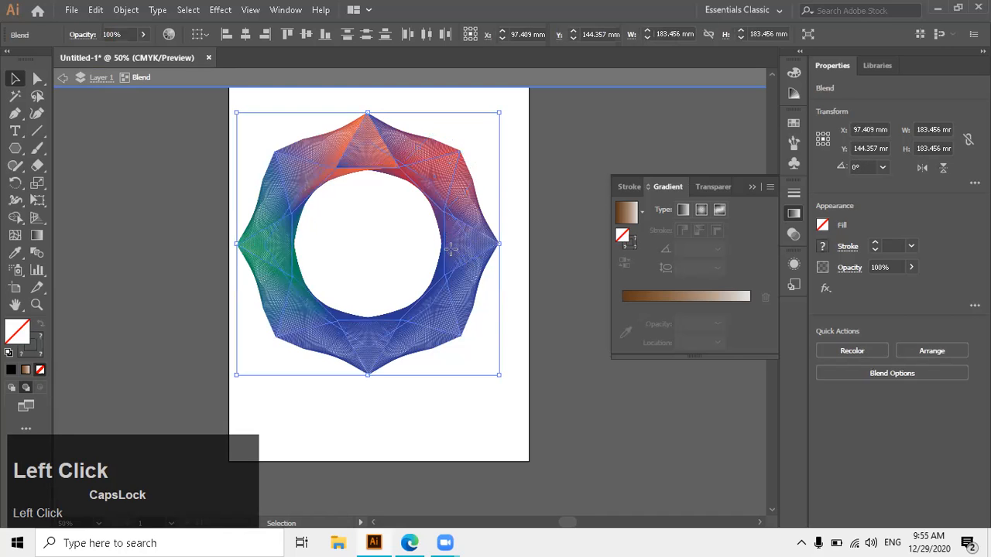
click(188, 206)
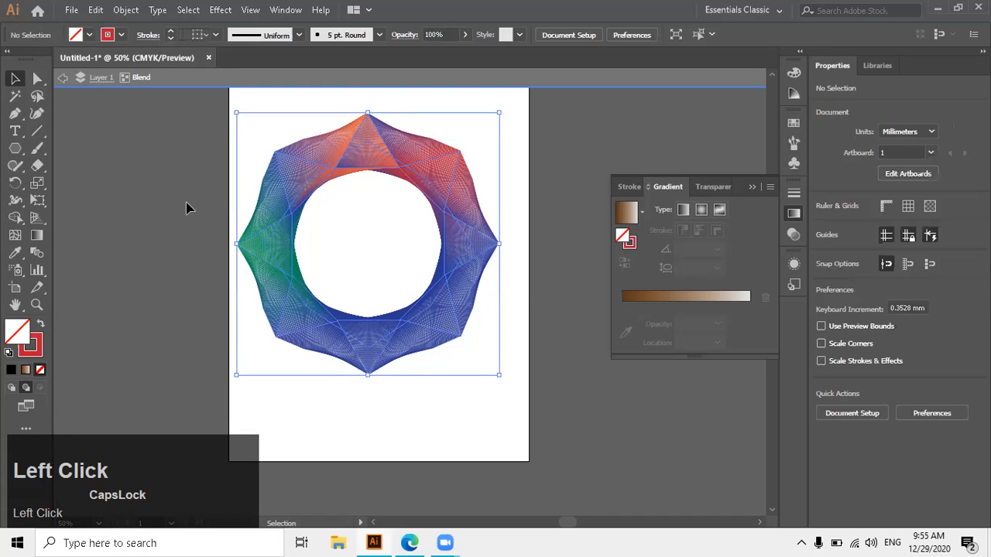
Step: Delete the ring's left and right triangles and the remaining blended shapes so that the artboard is empty
drag(391, 199, 586, 276)
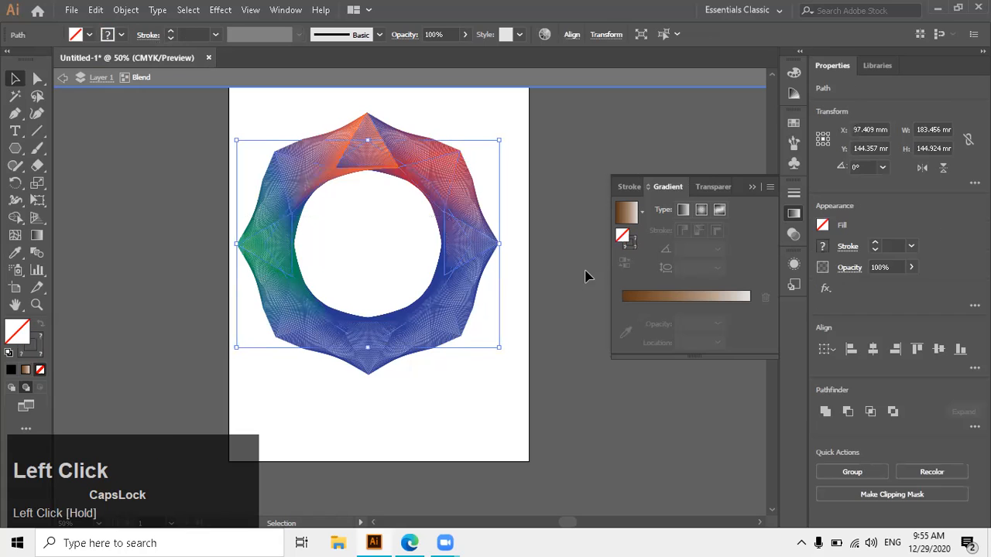
key(Delete)
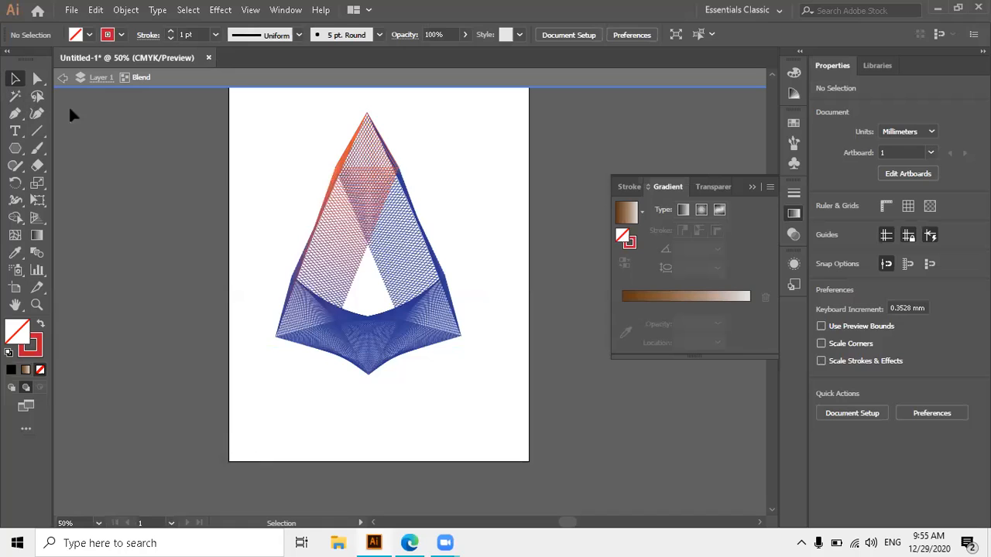
drag(222, 153, 464, 410)
key(Delete)
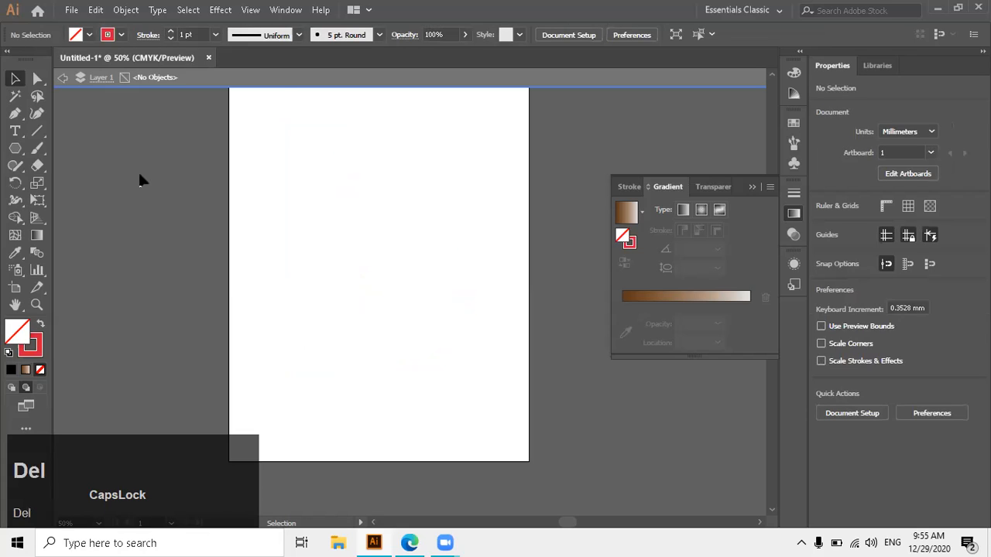
click(139, 173)
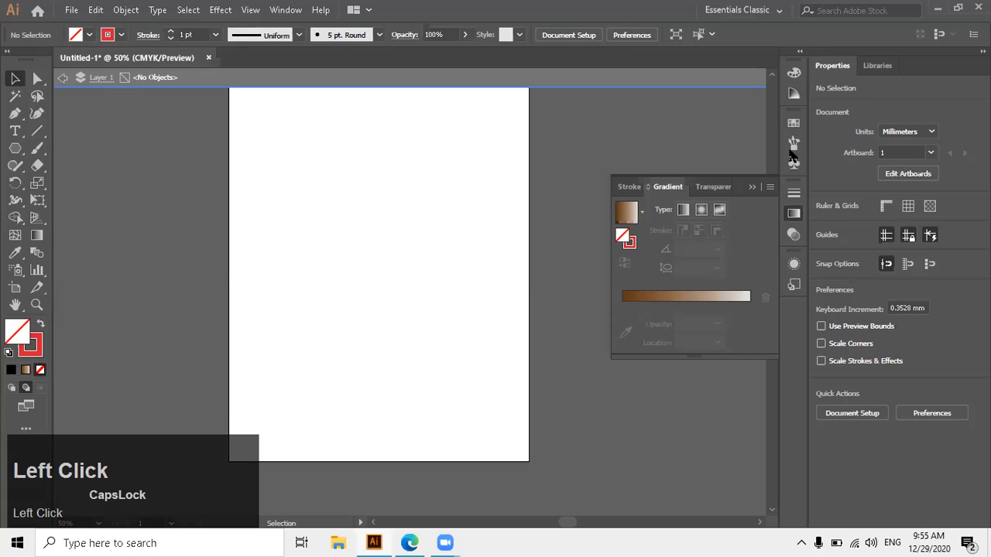
Step: Draw six separate rounded rectangles of different sizes, outlined in red without fill, across the upper part of the artboard
click(467, 113)
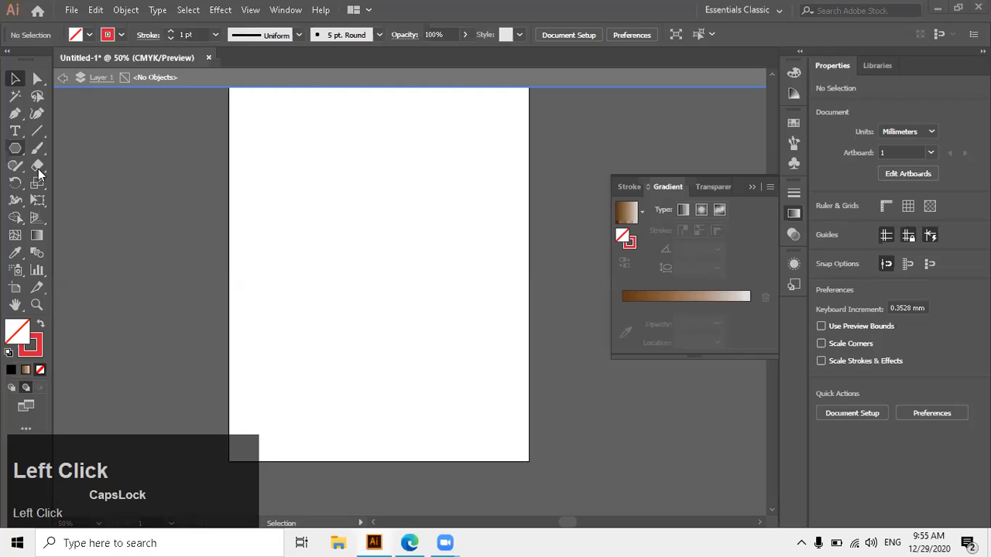
drag(385, 197, 361, 165)
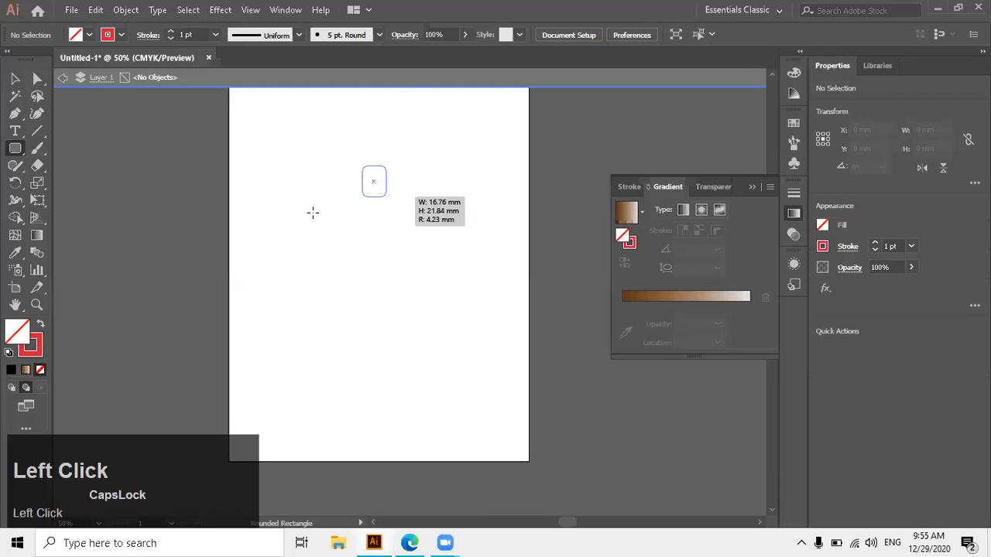
drag(314, 214, 361, 279)
drag(411, 248, 485, 300)
drag(427, 157, 477, 189)
drag(385, 207, 416, 233)
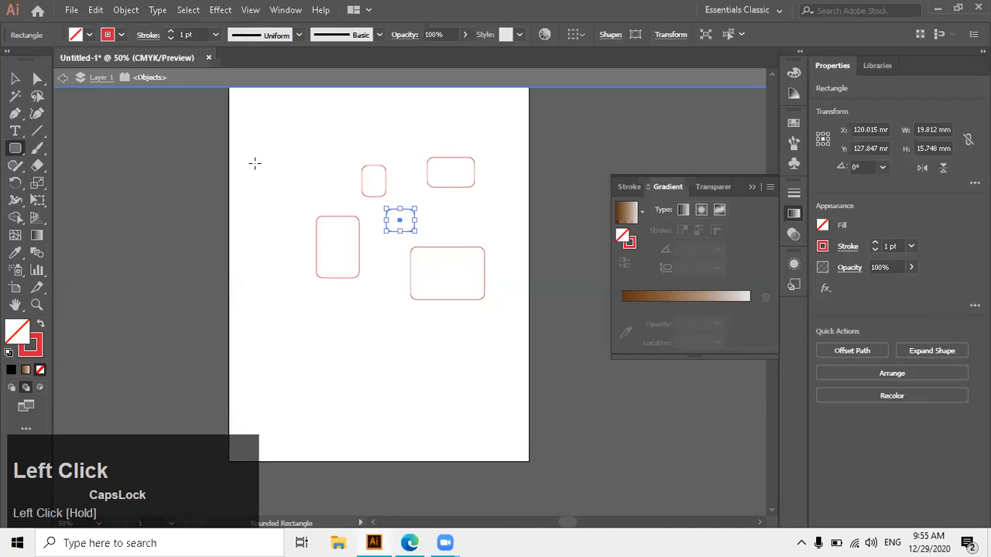
drag(294, 165, 339, 197)
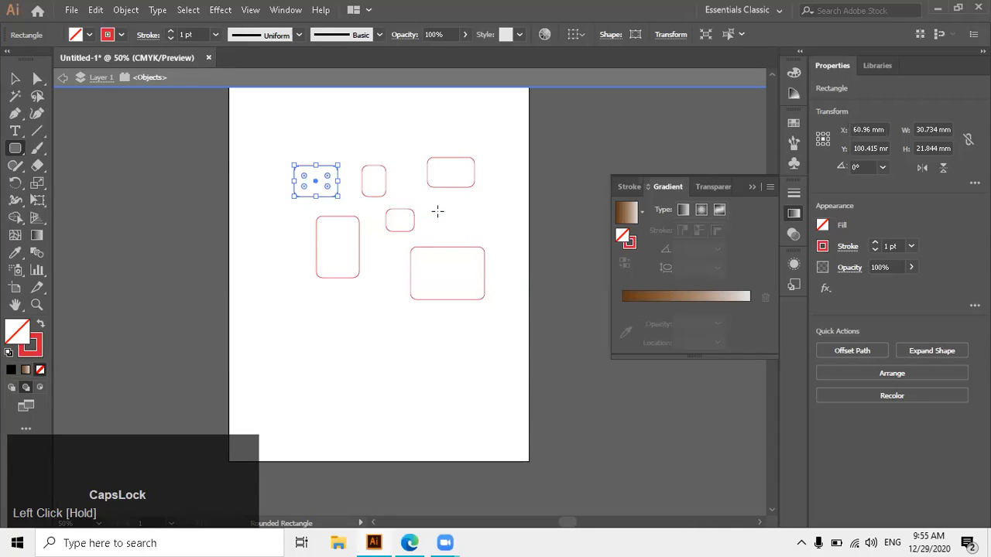
Step: Draw a small circle about 7 mm in diameter between the rounded rectangles with the Ellipse tool
right_click(17, 148)
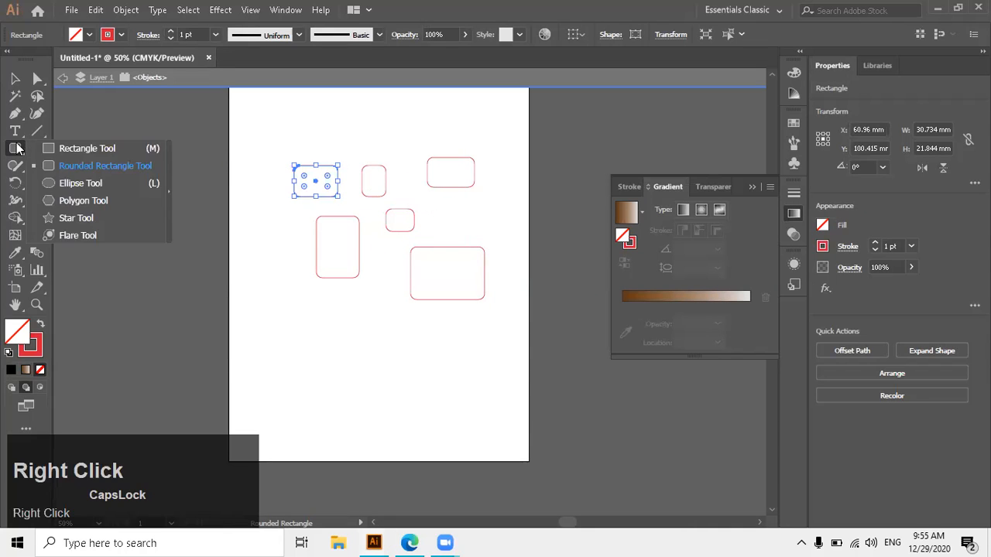
click(81, 183)
scroll(358, 177, up, 4)
scroll(341, 254, up, 2)
drag(336, 309, 395, 369)
scroll(428, 208, down, 4)
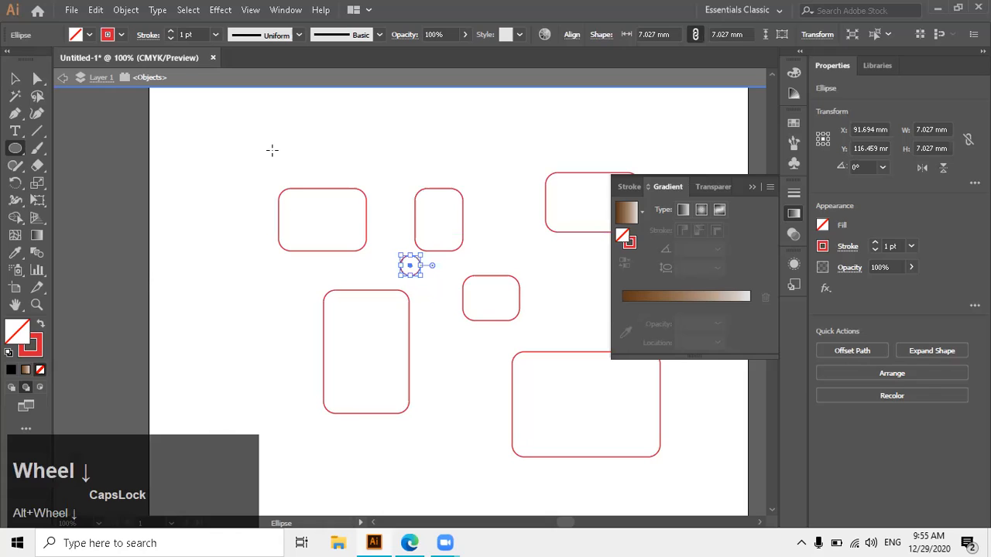
Step: Leave isolation mode and select the small circle together with the four rounded rectangles closest to it
click(16, 79)
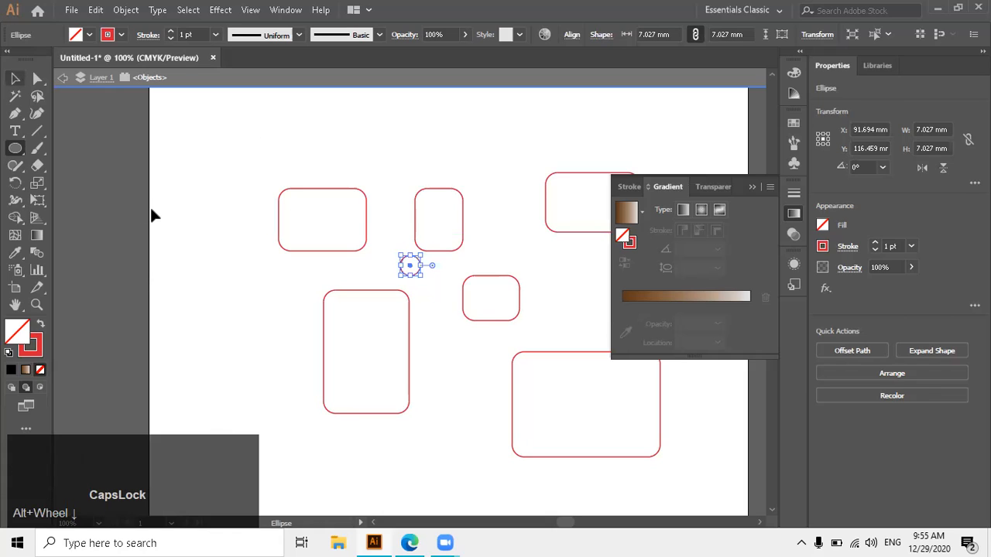
click(410, 272)
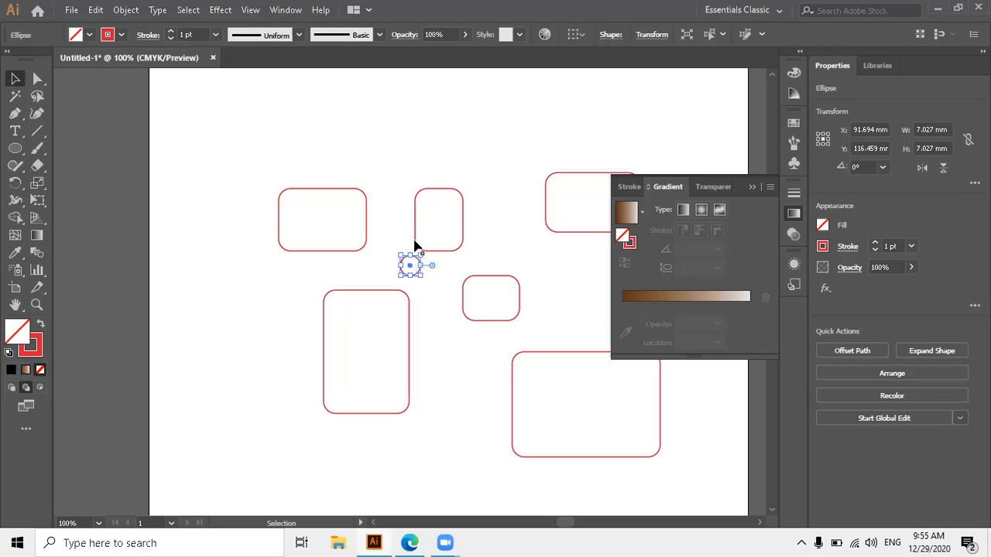
drag(287, 114, 471, 353)
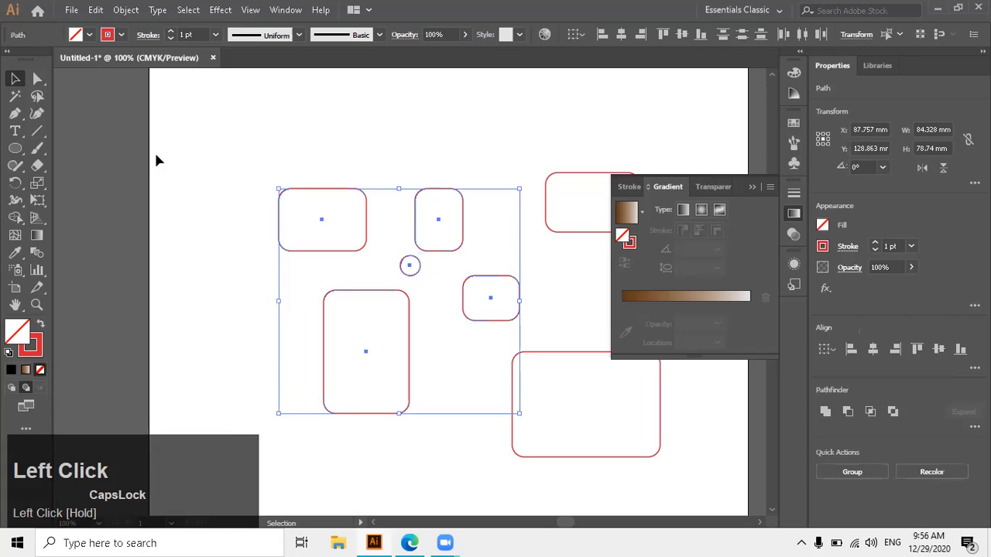
Step: Select the small circle's anchor points by drawing a freehand loop around it with the Lasso tool
click(41, 99)
click(77, 113)
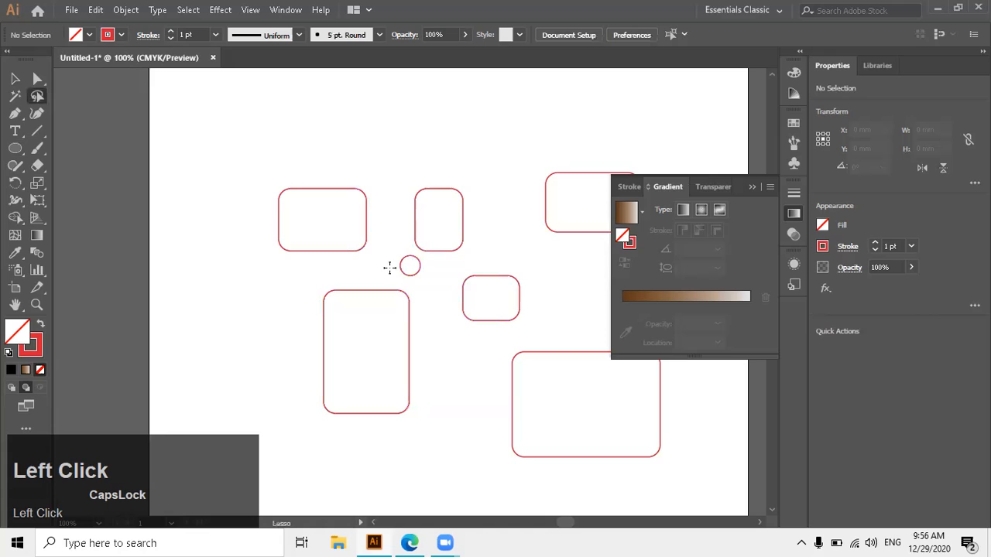
drag(385, 267, 391, 251)
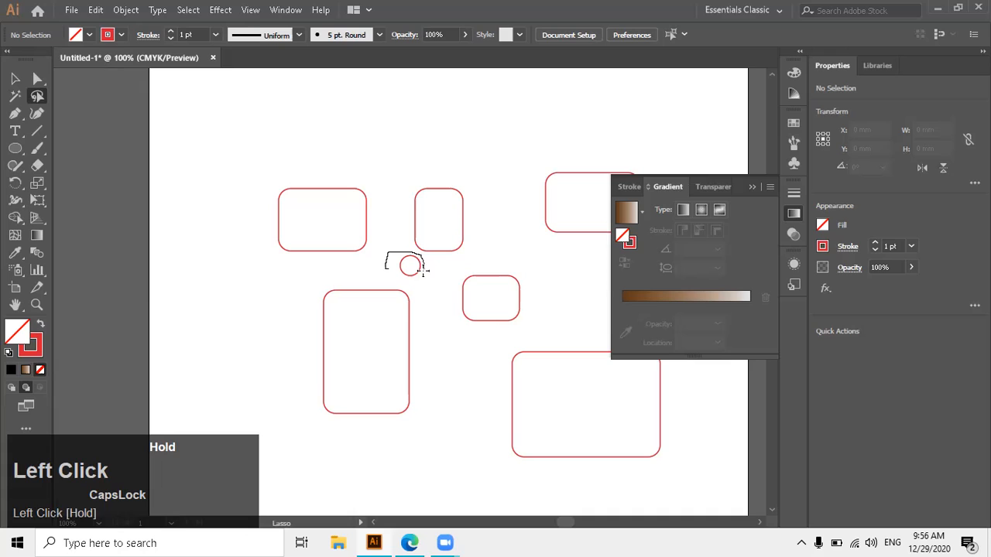
drag(411, 273, 390, 268)
drag(385, 246, 385, 246)
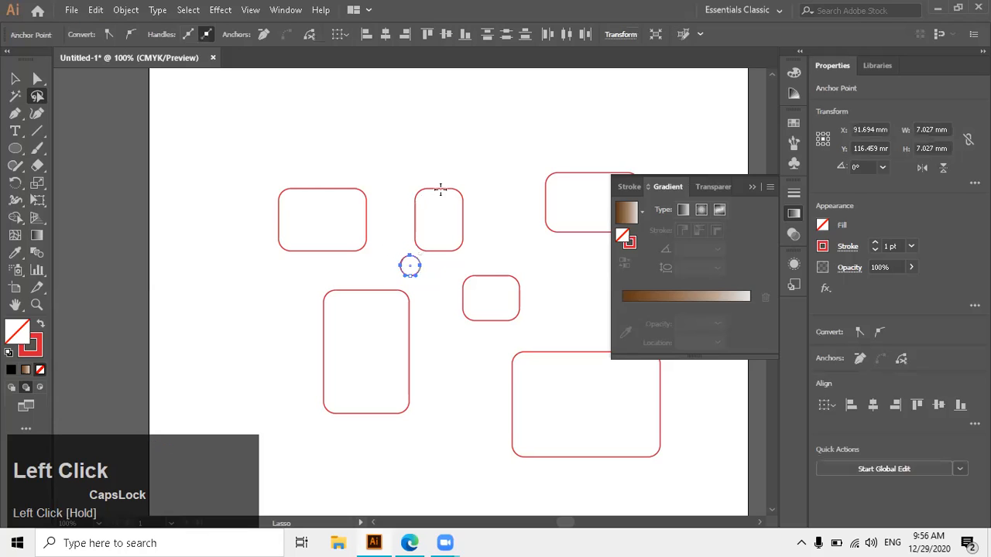
click(722, 70)
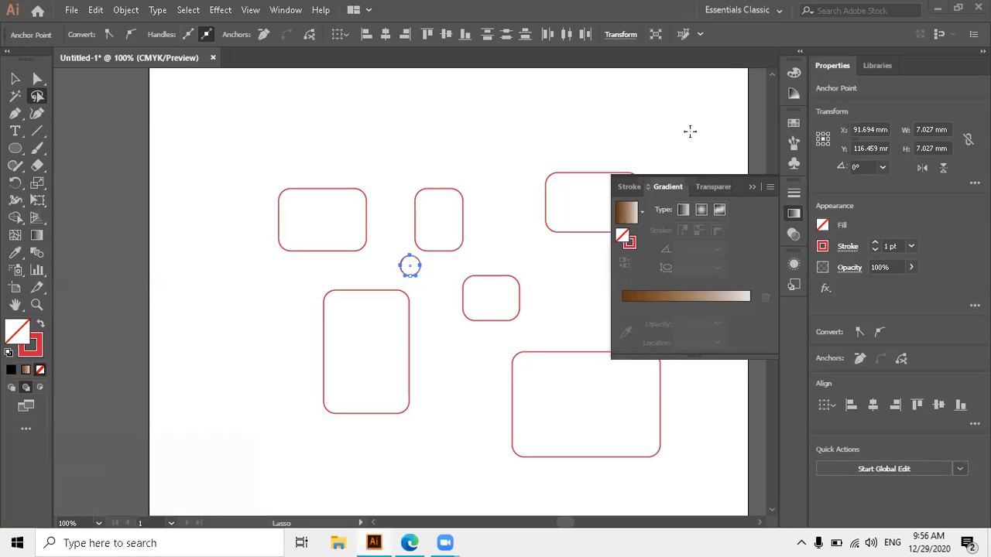
Step: Lasso an area across the two leftmost rounded rectangles, and lasso the anchor points of the upper-right rounded rectangle
scroll(387, 91, down, 1)
drag(478, 310, 479, 316)
mouse_move(308, 102)
mouse_down()
mouse_move(352, 409)
mouse_move(421, 401)
mouse_up()
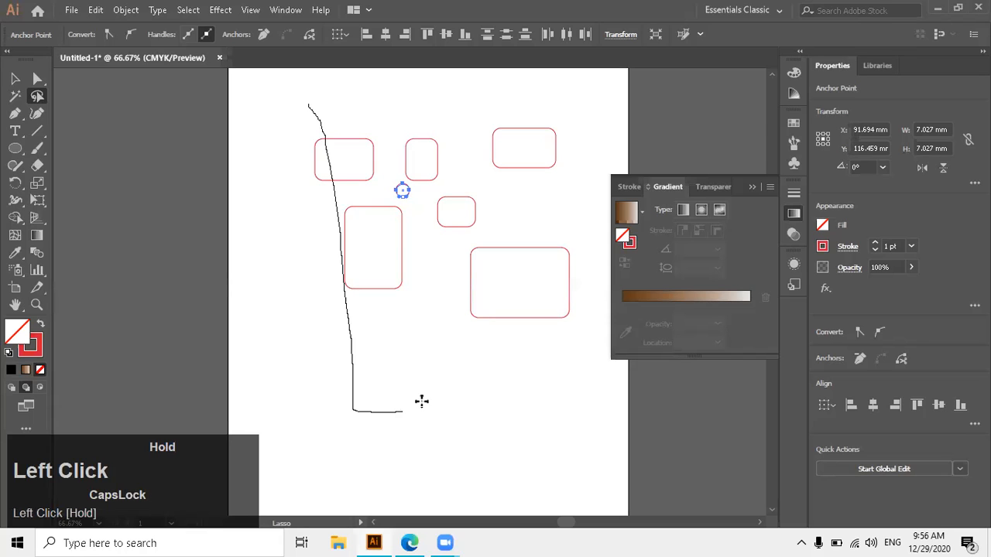
mouse_move(420, 330)
mouse_down()
mouse_move(412, 247)
mouse_move(384, 180)
mouse_up()
drag(365, 150, 310, 103)
mouse_move(445, 114)
mouse_down()
mouse_move(587, 147)
mouse_move(523, 169)
mouse_move(519, 136)
mouse_move(564, 135)
mouse_up()
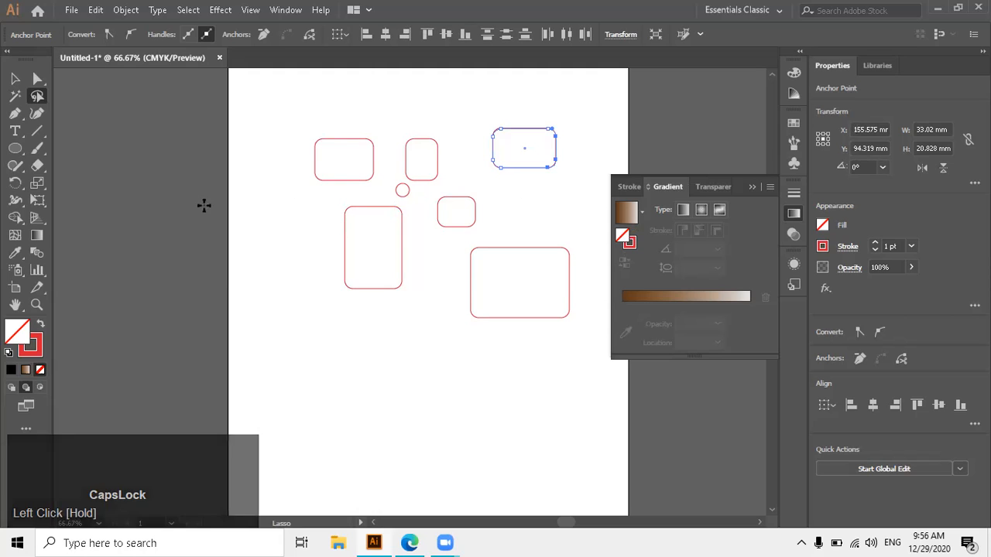
Step: Select all the rounded rectangles and the small circle with the Selection tool and delete them
click(11, 77)
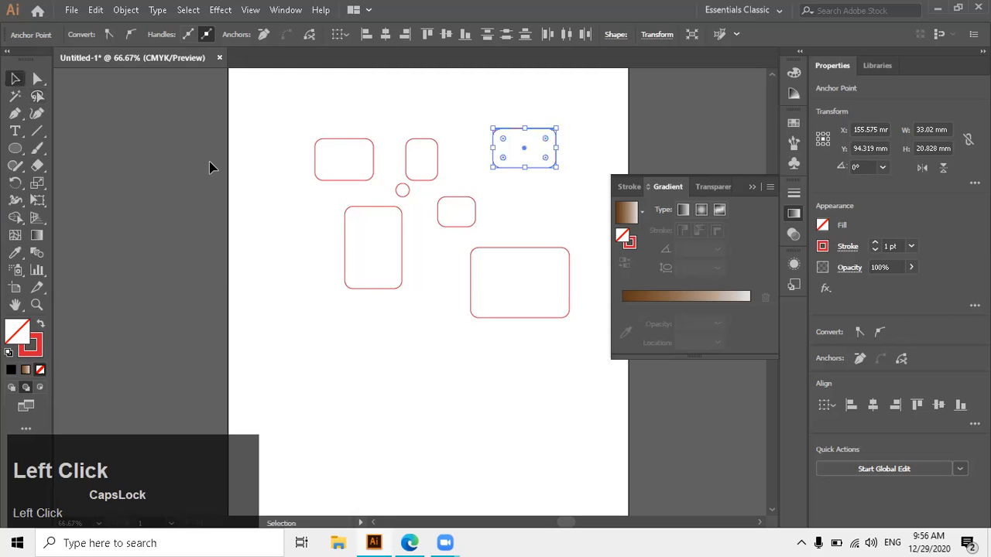
alt+scroll(210, 166, down, 1)
alt+scroll(237, 184, up, 1)
alt+scroll(237, 183, down, 1)
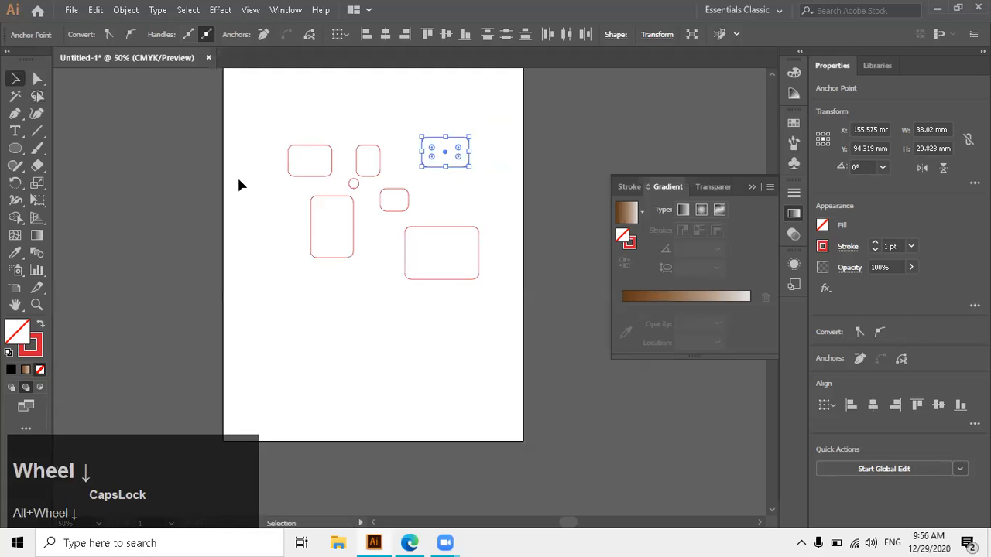
drag(250, 146, 499, 298)
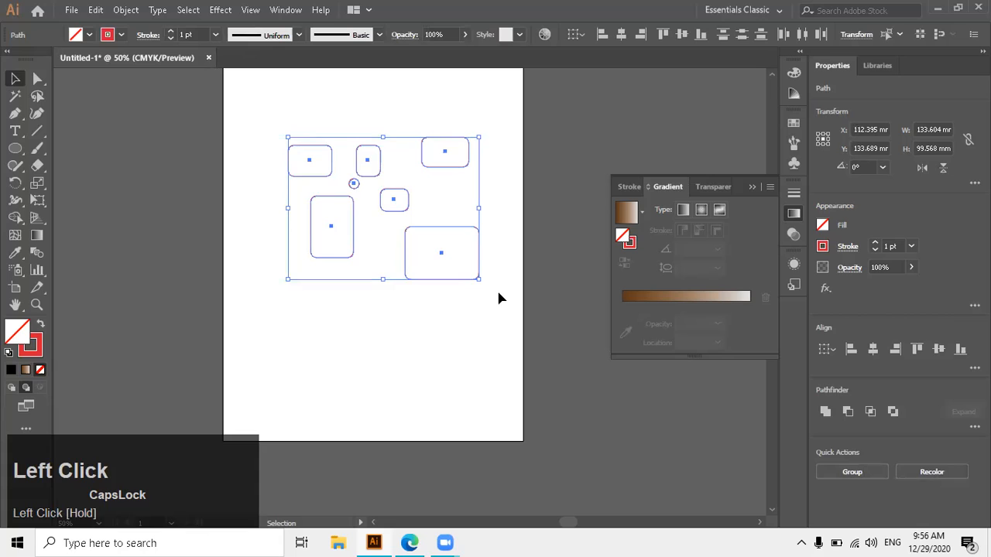
key(Delete)
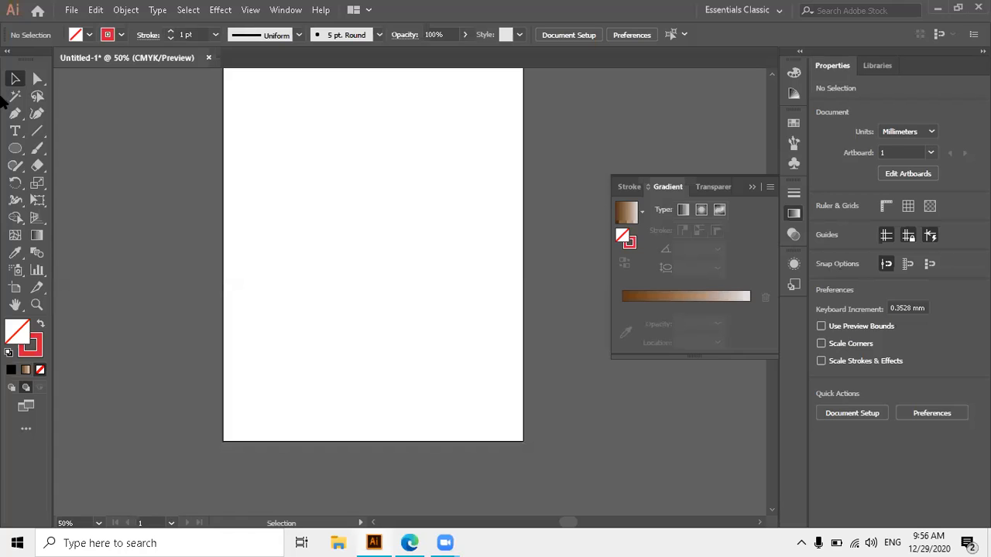
Step: Draw a large ellipse on the artboard and scale it down to a circle about 48.8 mm in diameter
click(22, 151)
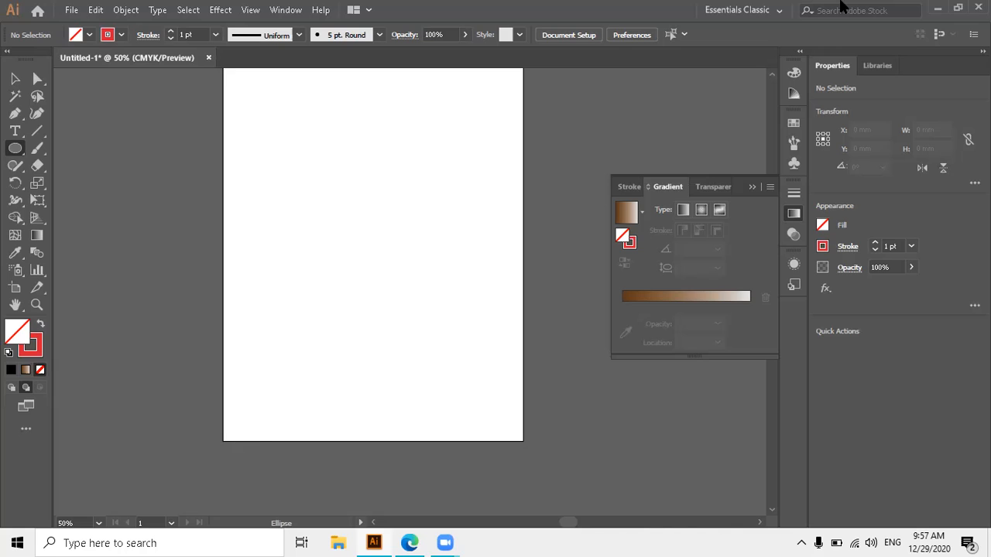
click(843, 6)
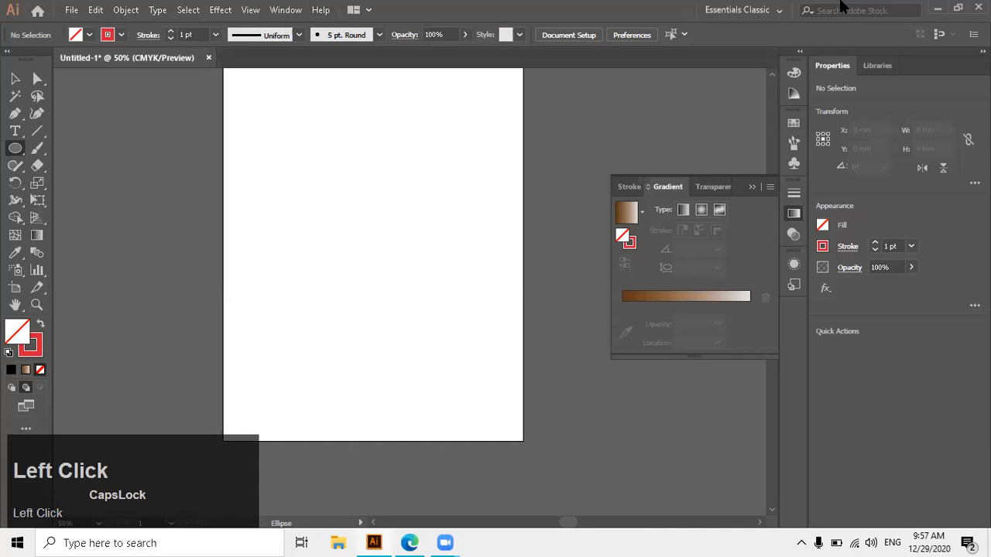
click(842, 6)
mouse_move(330, 174)
mouse_down()
mouse_move(654, 294)
mouse_move(424, 280)
mouse_up()
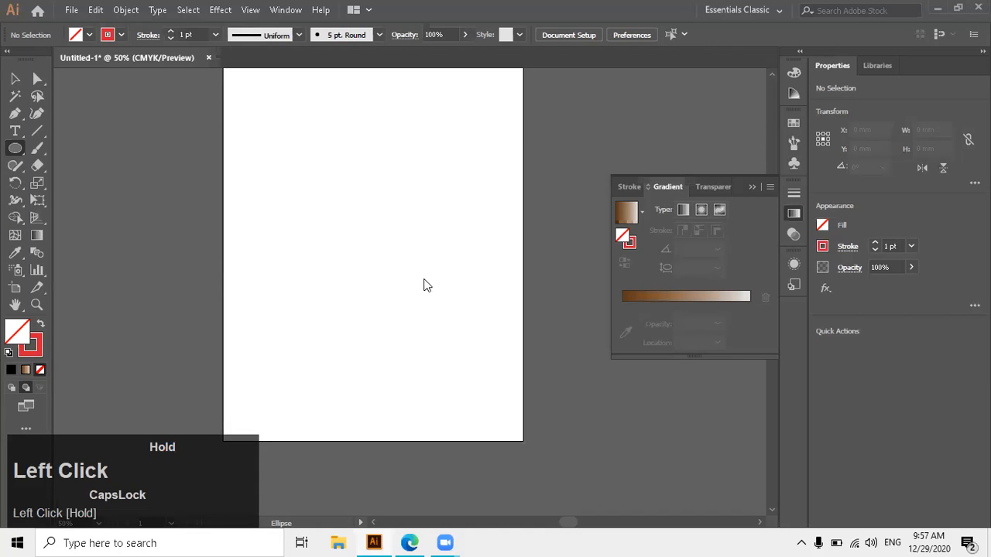
mouse_move(273, 178)
mouse_down()
mouse_move(490, 221)
mouse_move(484, 349)
mouse_move(472, 351)
mouse_up()
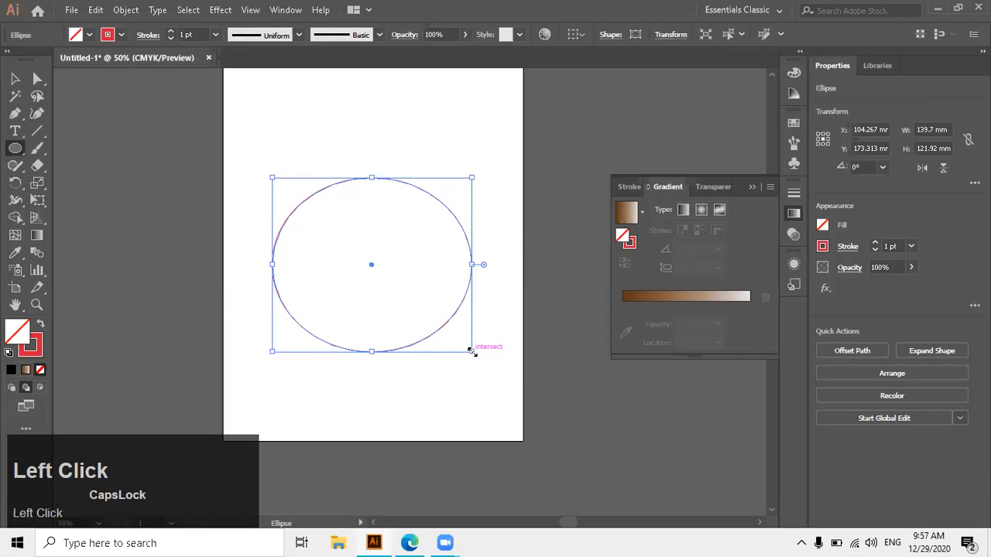
drag(472, 352, 342, 249)
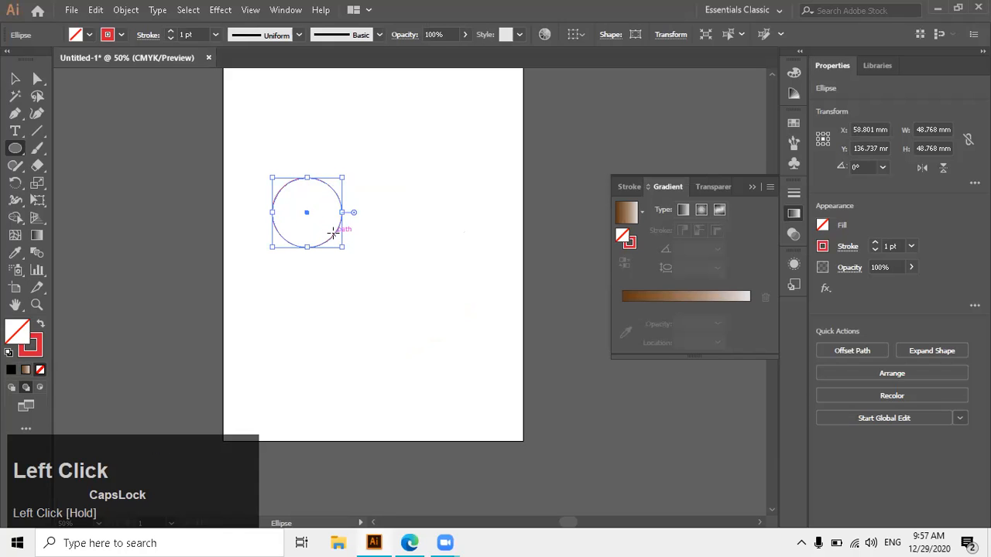
Step: Copy the circle diagonally down and to the right, and repeat the duplication for a third circle at the same spacing
key(v)
click(343, 255)
drag(332, 240, 391, 297)
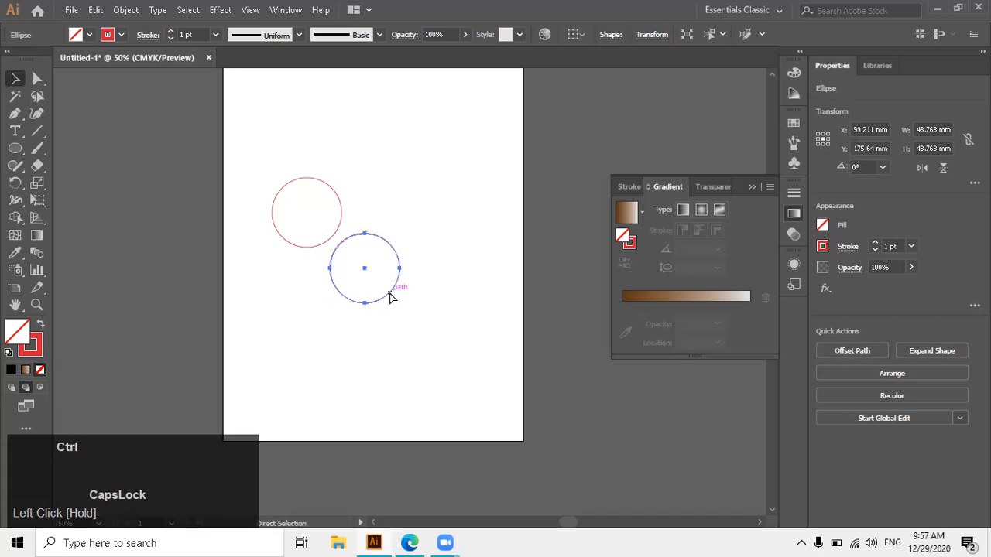
key(ctrl+d)
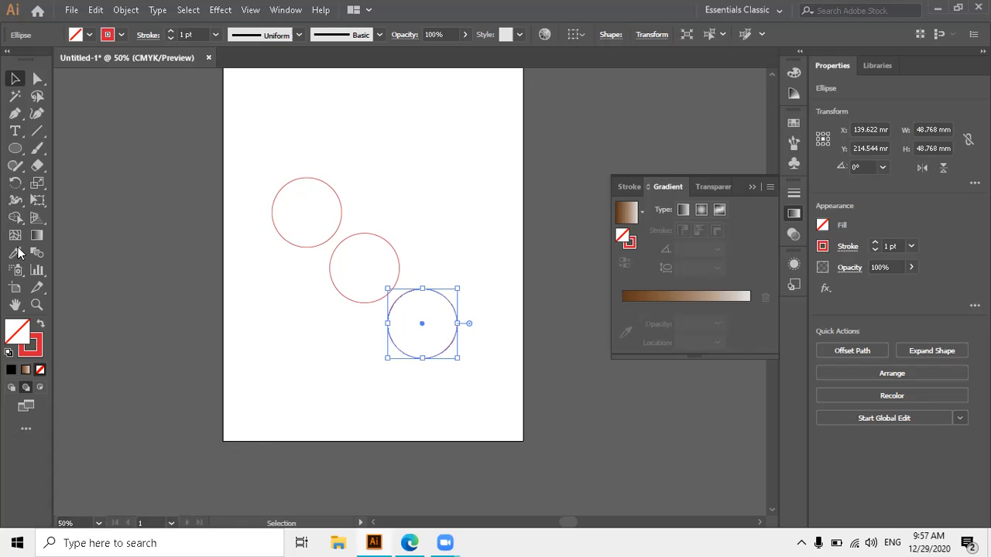
Step: Deselect the circles, check their centre points in Outline view, and return to Preview
click(891, 22)
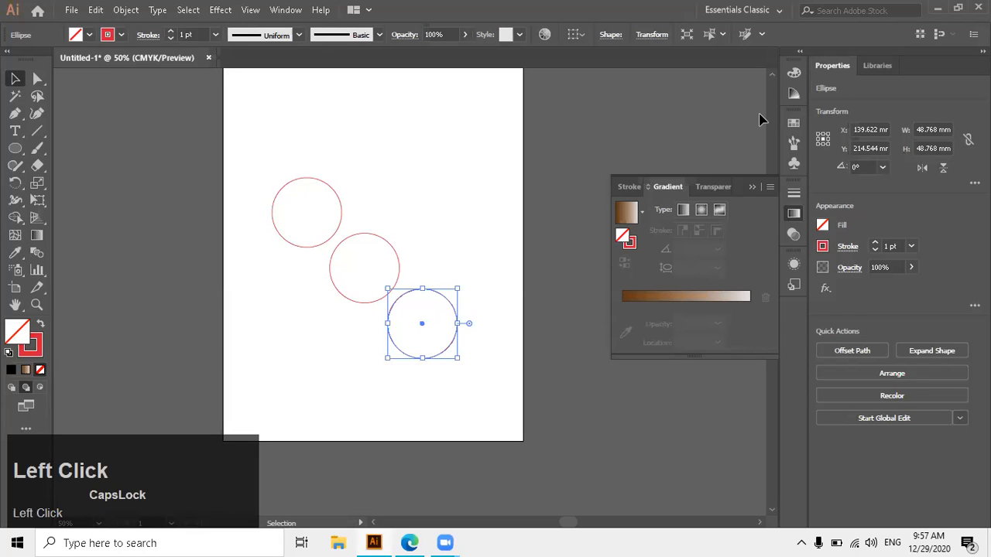
key(ctrl)
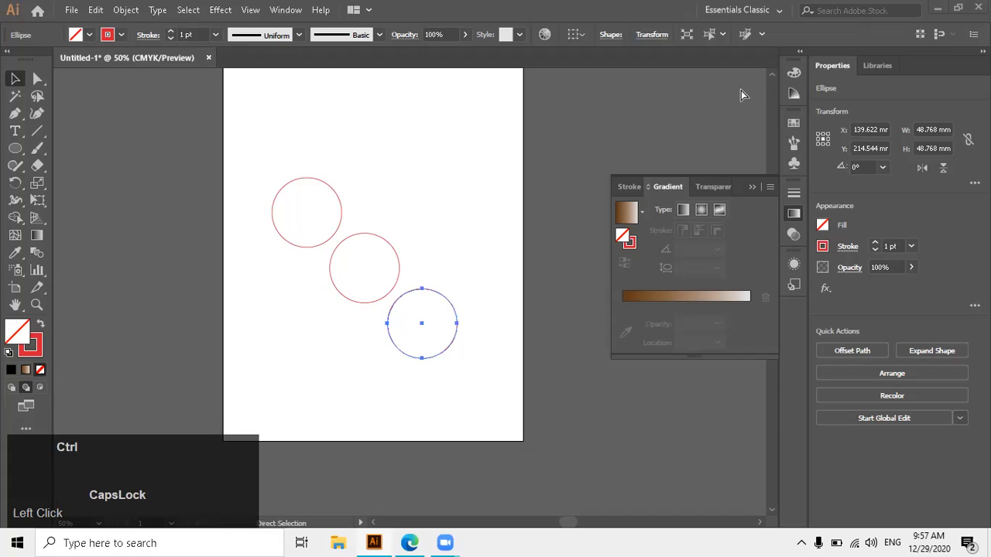
key(ctrl+y)
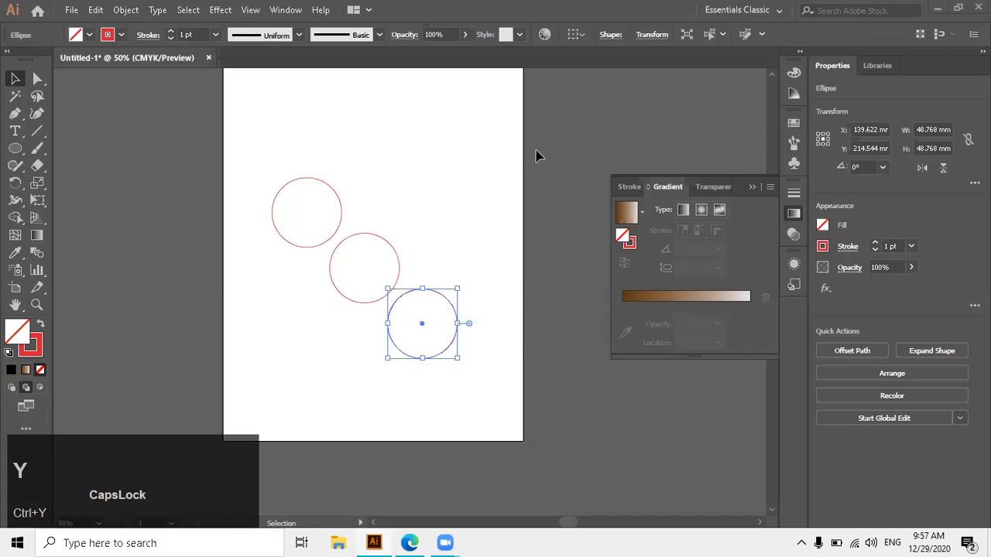
click(515, 157)
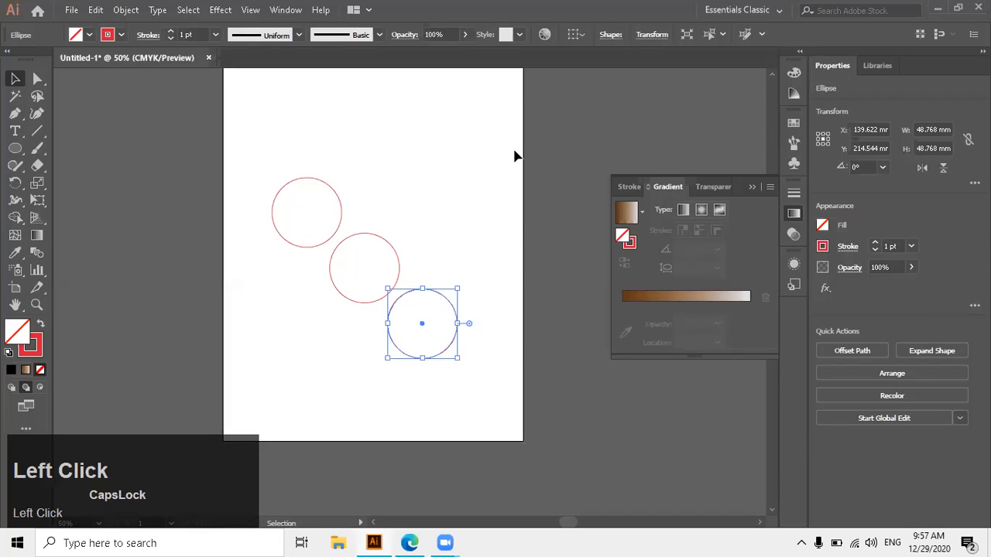
click(477, 199)
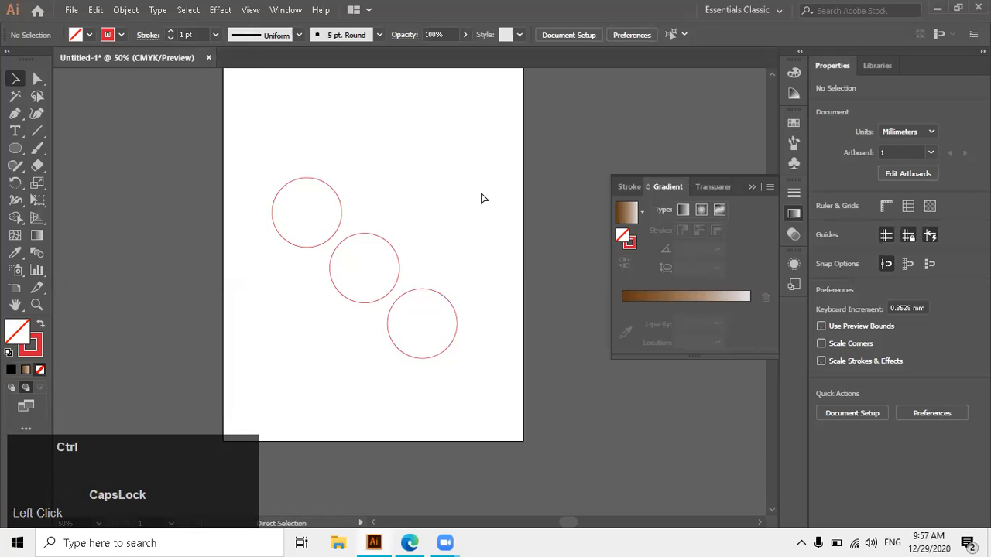
key(ctrl+y)
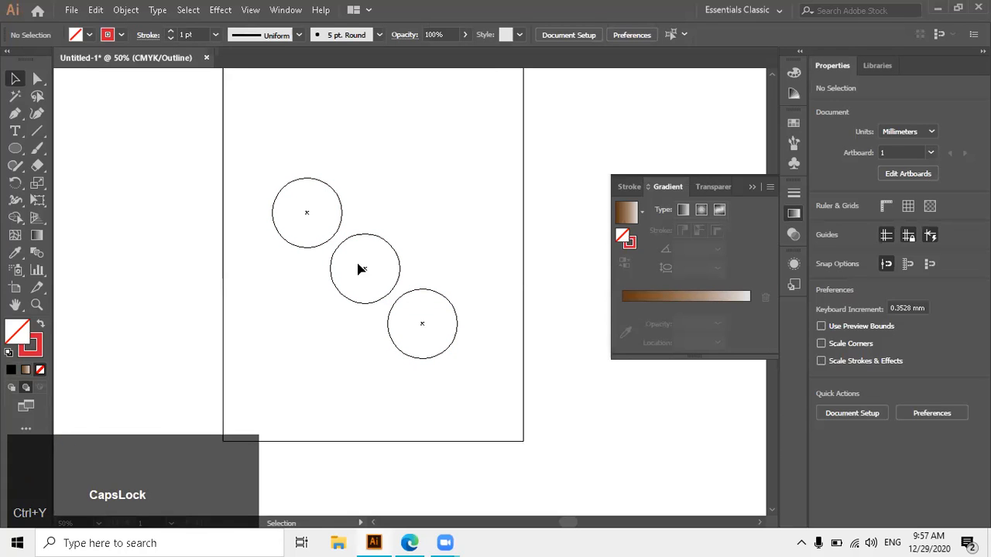
drag(420, 206, 431, 295)
key(ctrl+y)
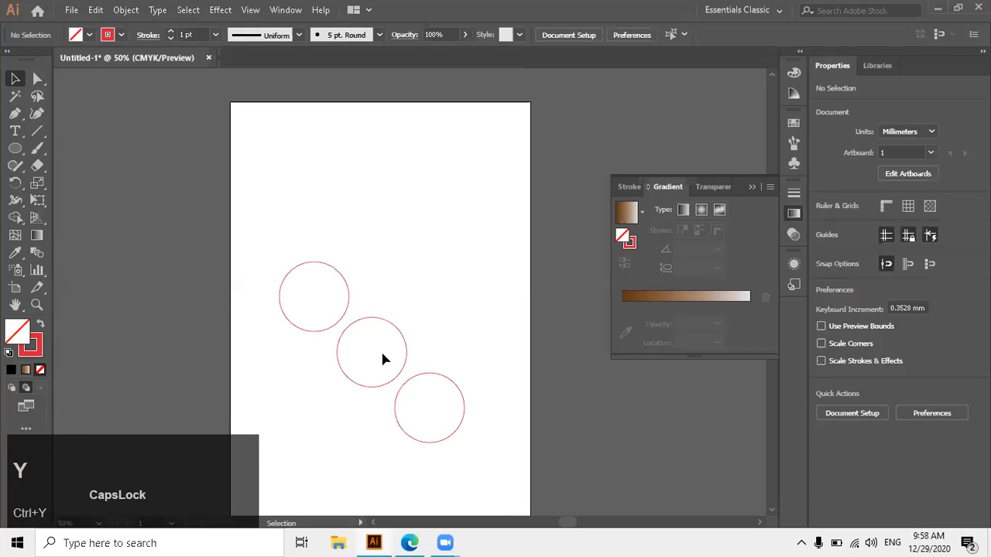
Step: Move the middle circle up against the upper-left circle, and select the upper-left circle
drag(406, 348, 391, 331)
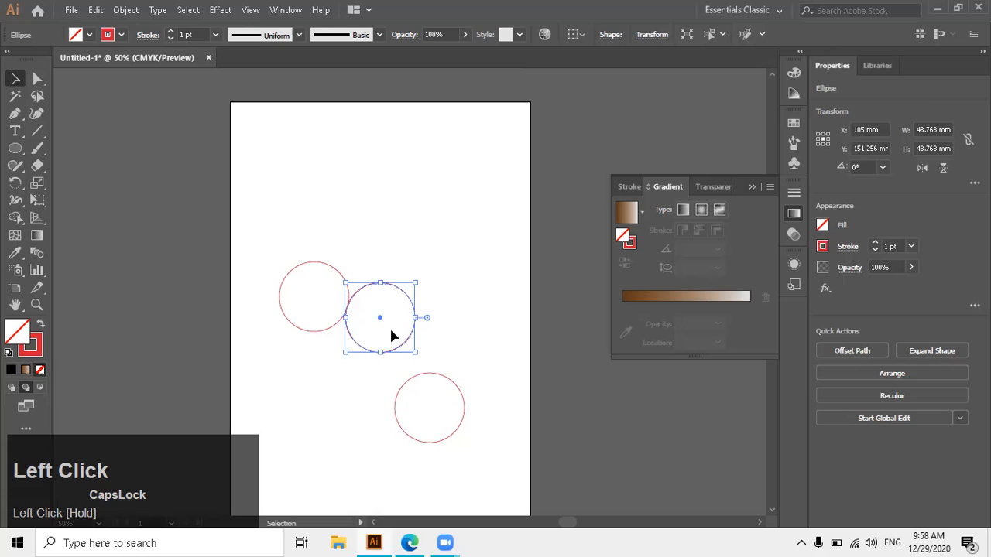
click(331, 278)
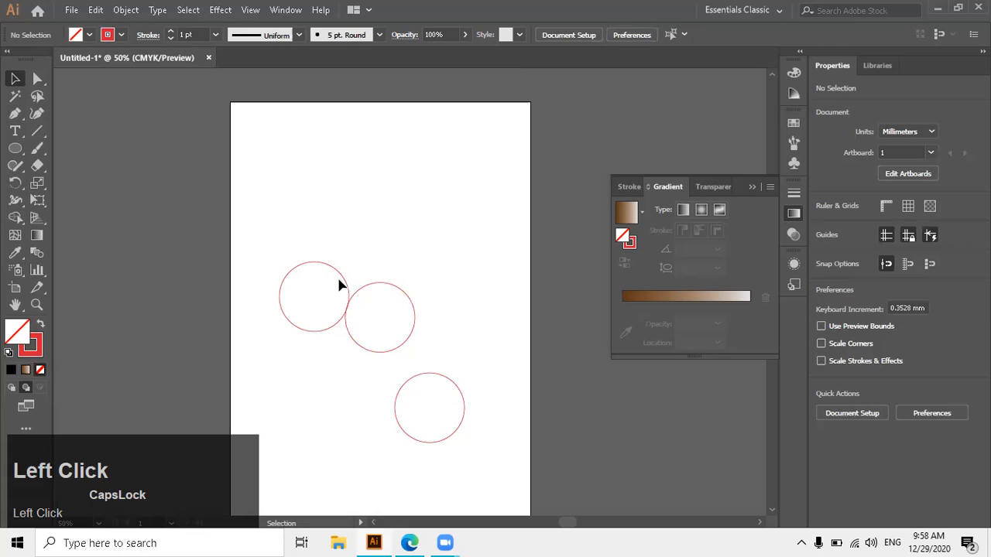
click(292, 275)
Step: Switch to Outline view to expose the circles' centre points, and clear the selection
click(15, 148)
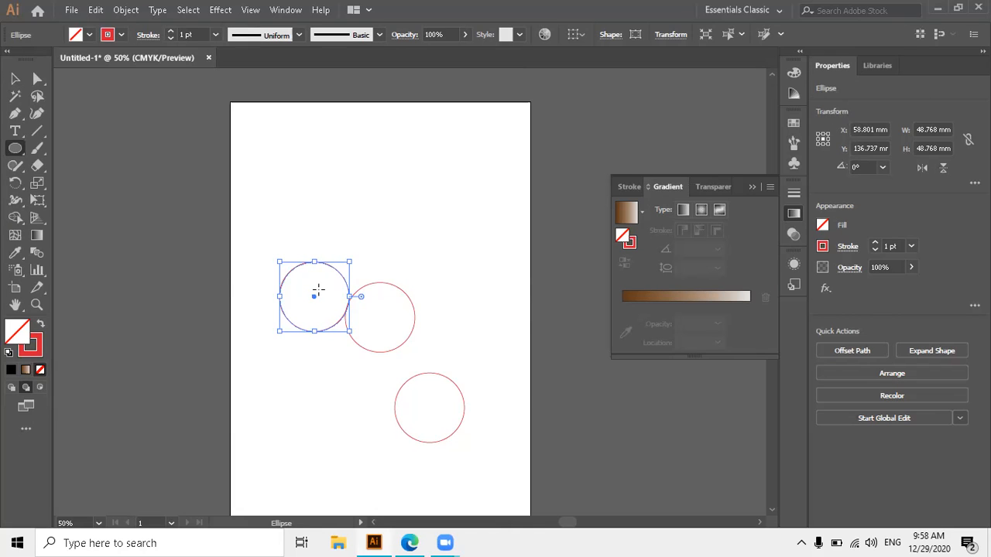
key(ctrl+y)
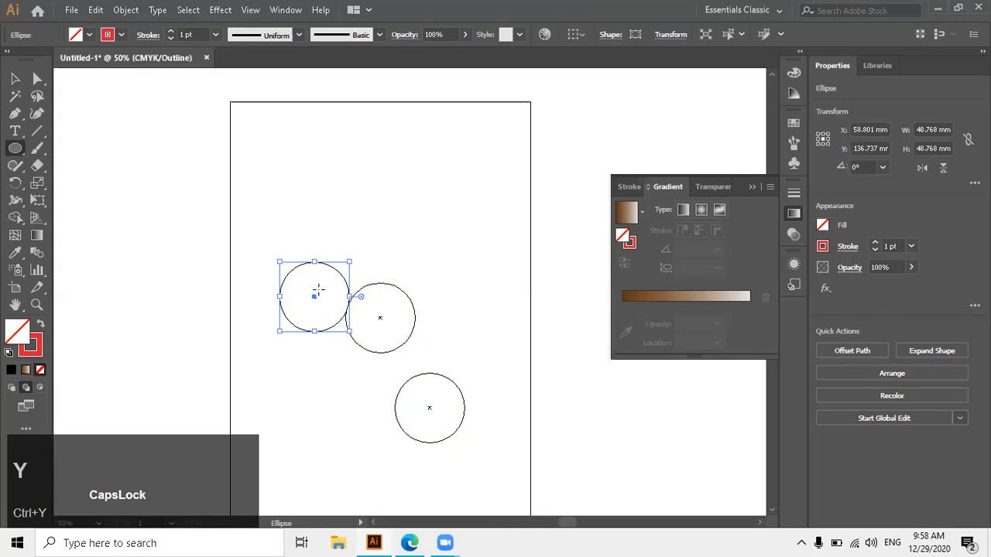
scroll(318, 291, up, 1)
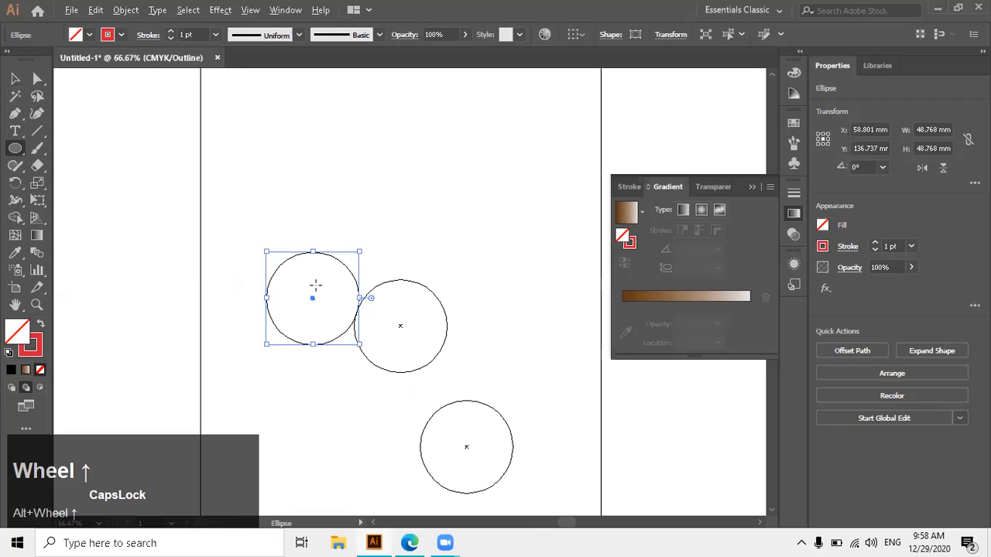
click(15, 78)
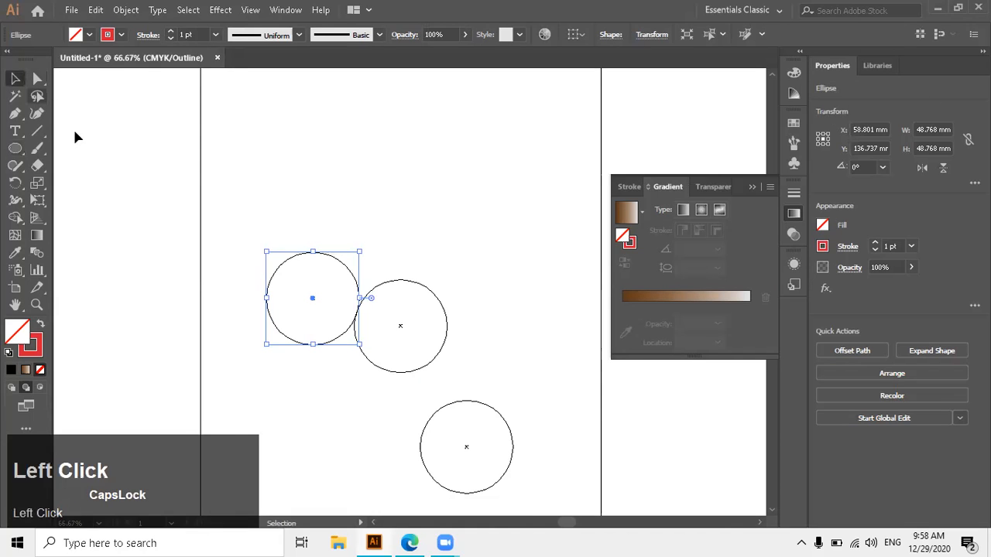
click(99, 162)
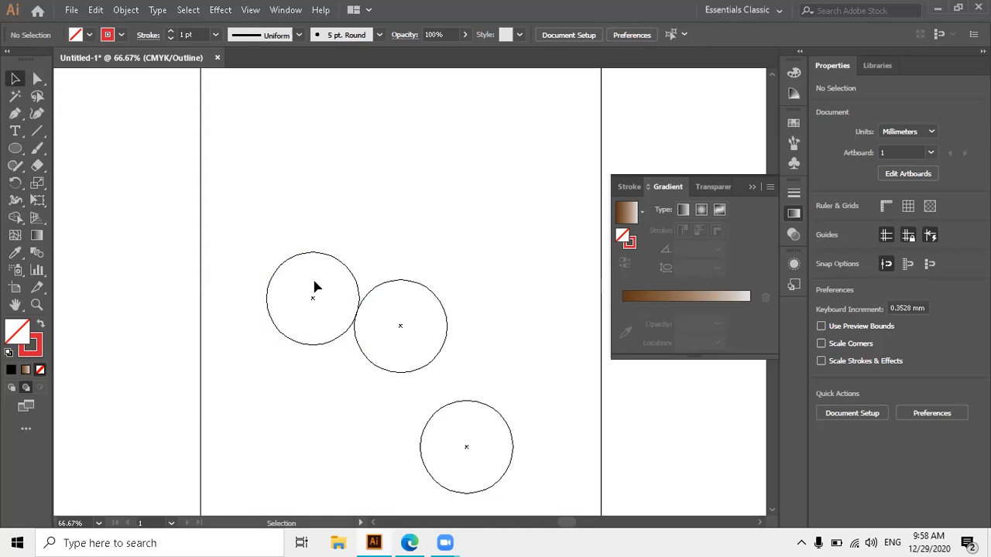
Step: Draw a concentric circle about 28.45 mm in diameter from the upper-left circle's centre, and return to Preview
click(15, 148)
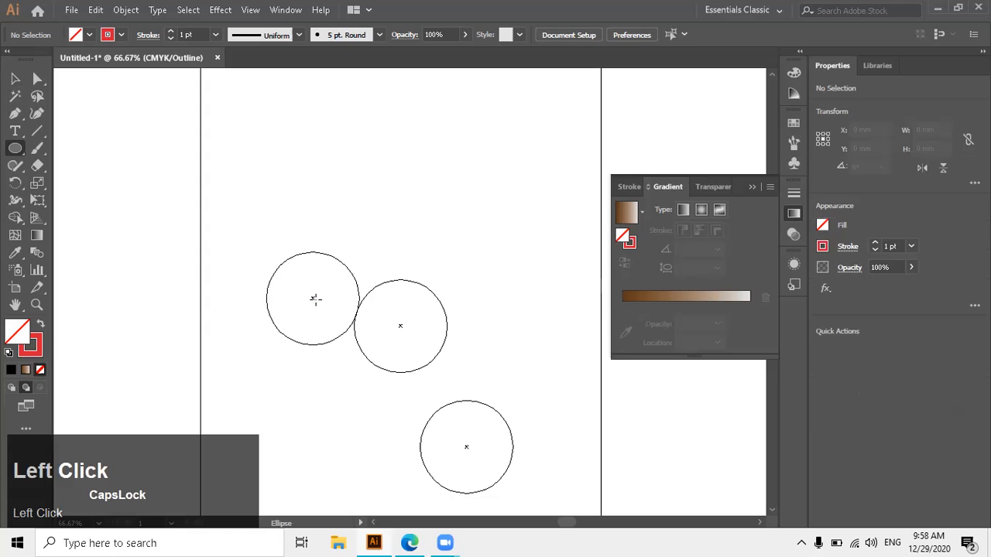
drag(313, 298, 340, 319)
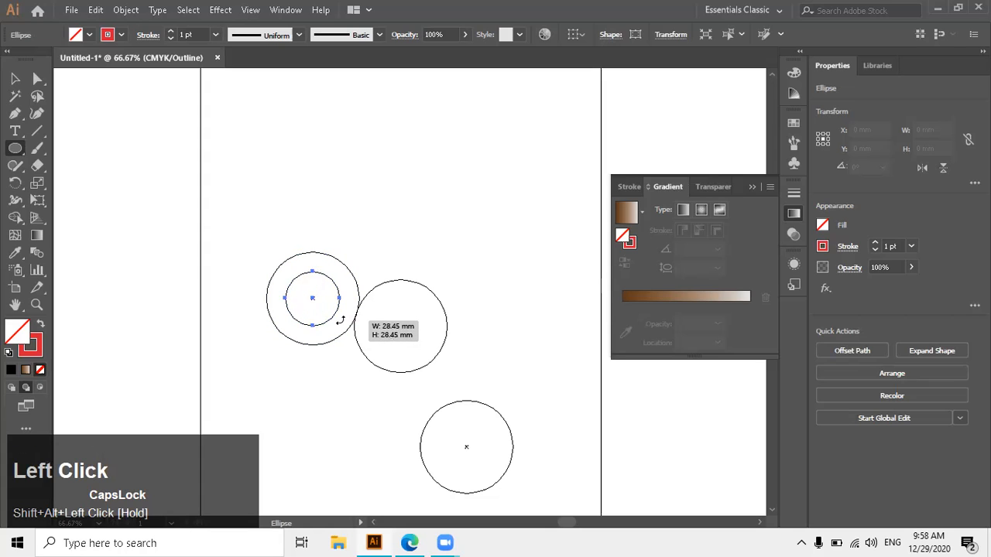
click(15, 78)
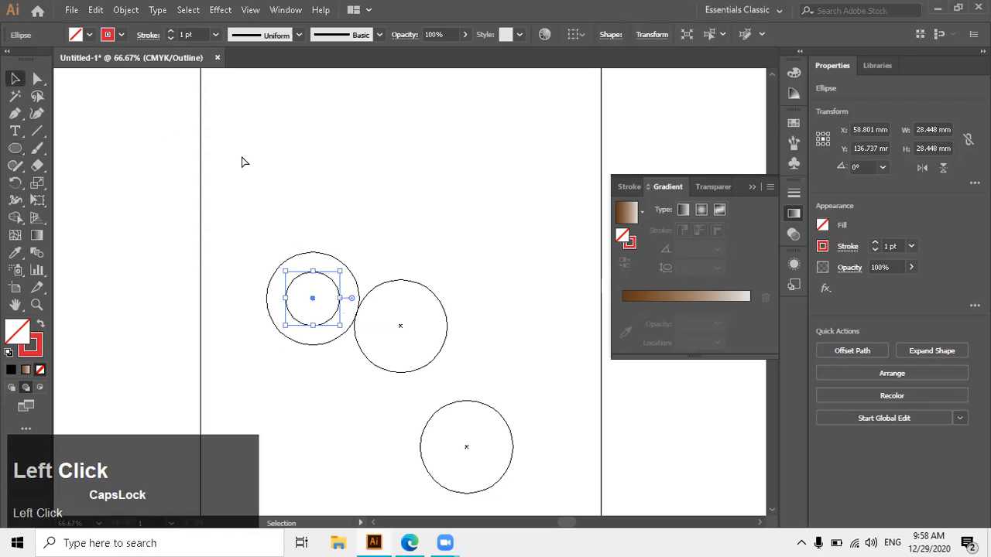
key(ctrl)
key(ctrl+y)
click(398, 301)
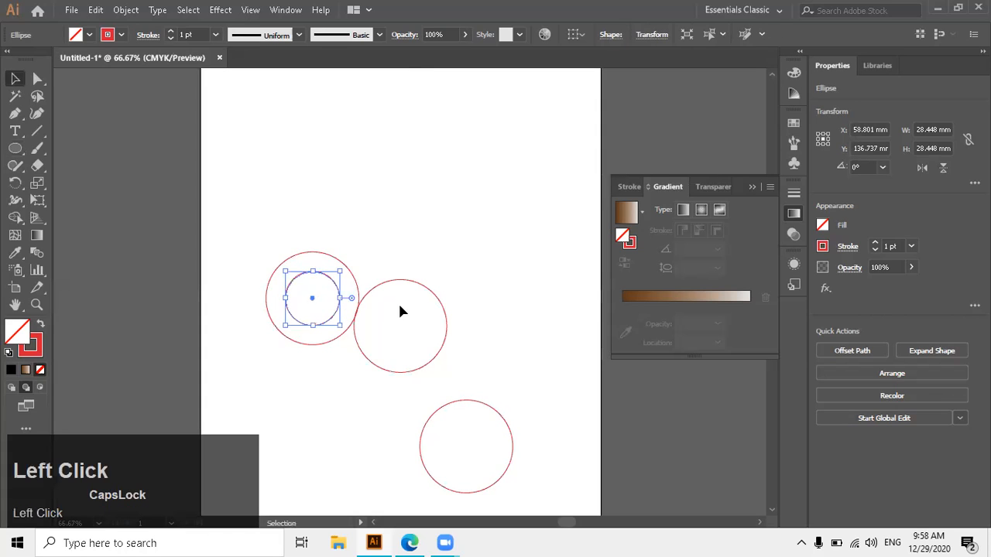
Step: Select all the circles on the artboard together and delete them
scroll(402, 270, down, 1)
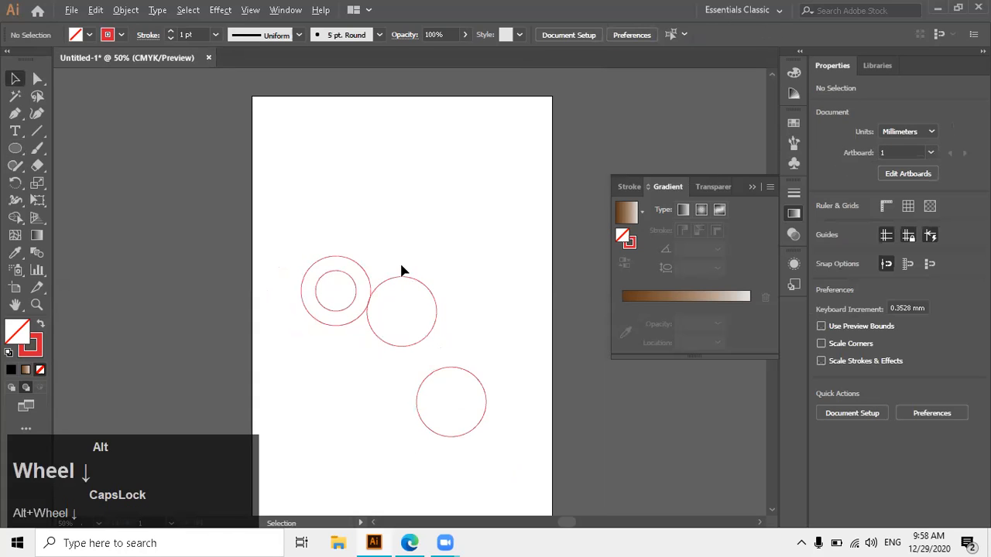
drag(314, 245, 504, 443)
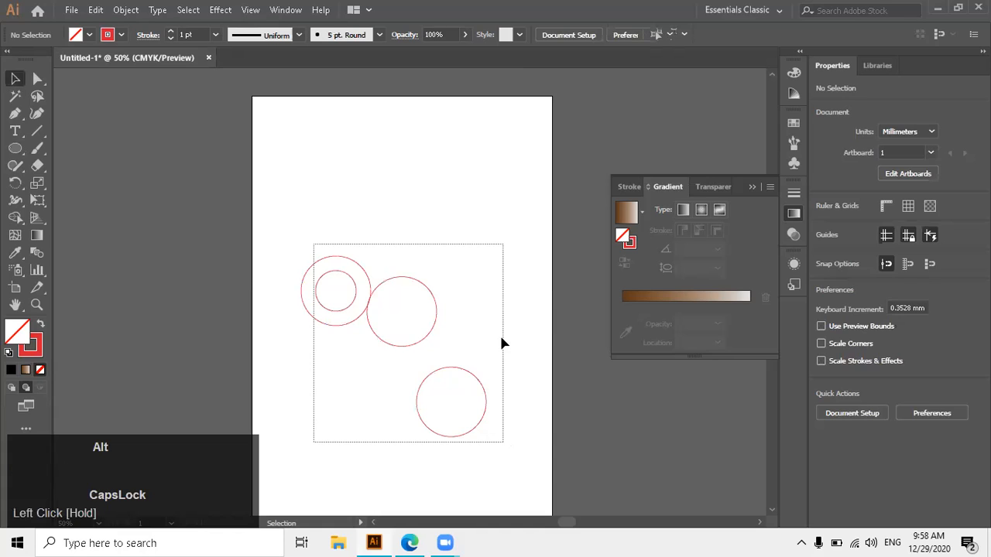
scroll(502, 339, down, 3)
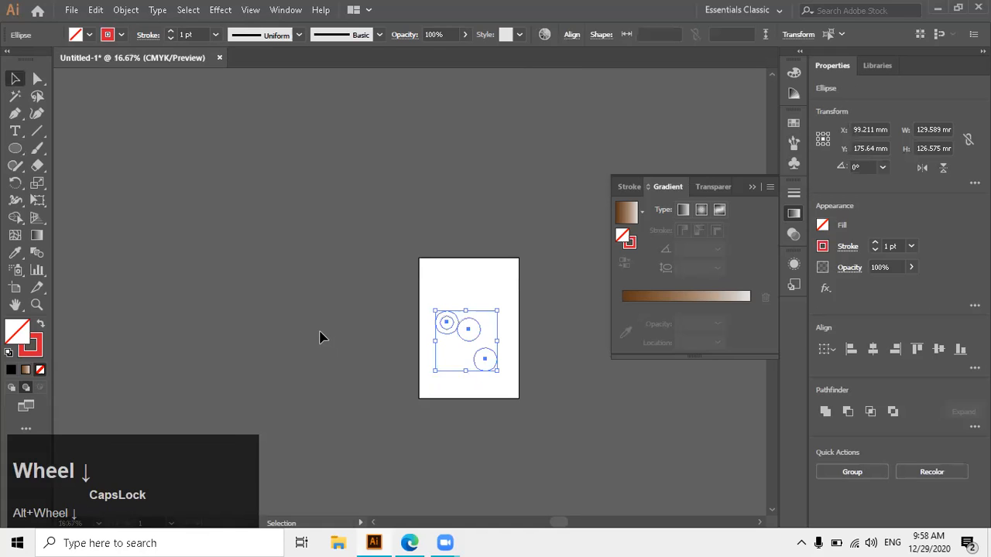
key(Delete)
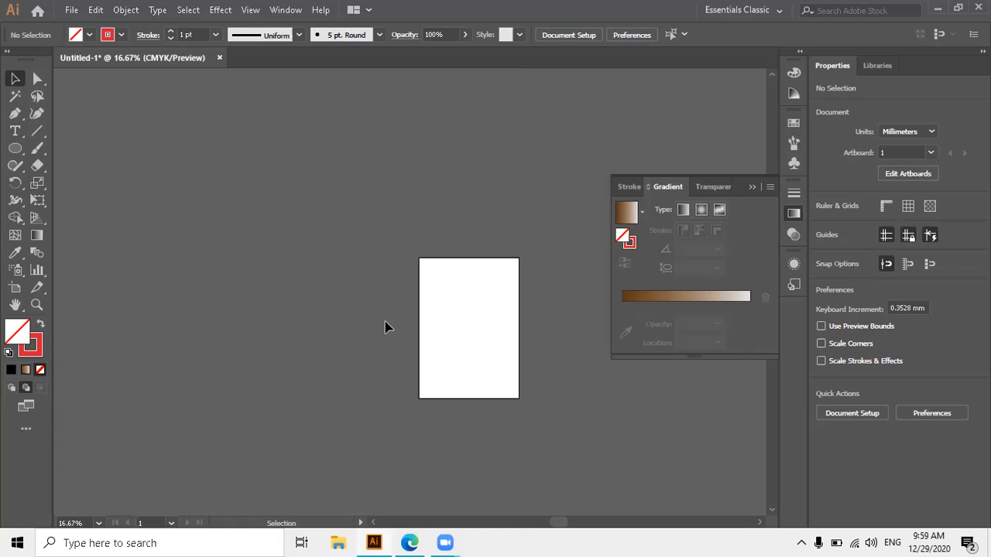
key(space)
drag(415, 305, 398, 303)
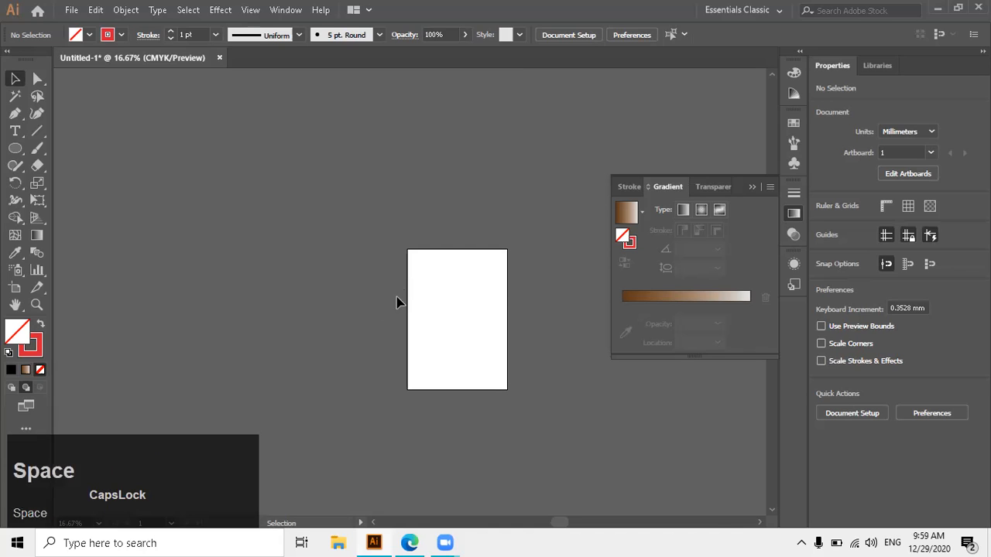
scroll(416, 336, up, 1)
click(399, 336)
drag(399, 336, 303, 339)
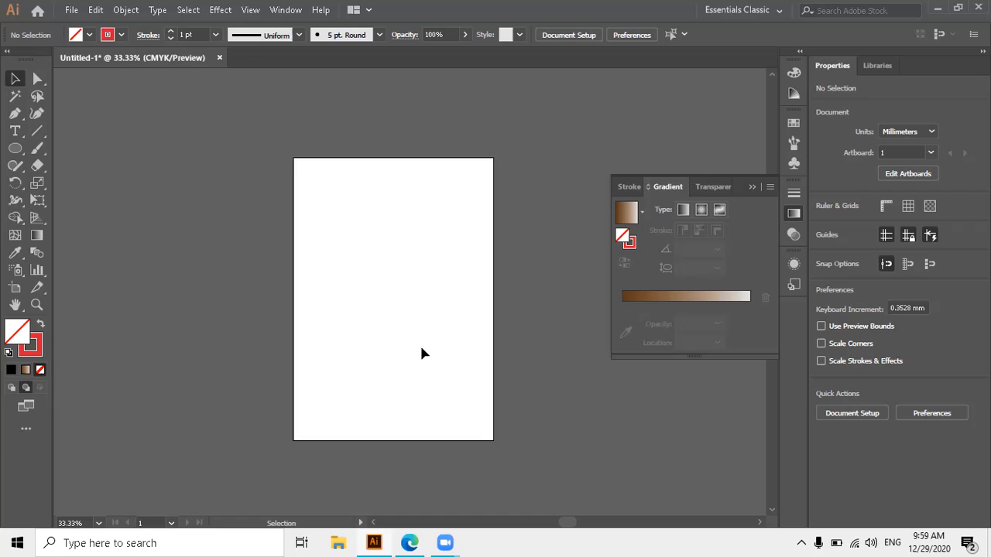
mouse_move(223, 136)
mouse_down()
mouse_move(263, 168)
mouse_move(302, 224)
mouse_move(340, 326)
mouse_move(325, 360)
mouse_move(328, 428)
mouse_move(352, 491)
mouse_move(305, 458)
mouse_move(263, 458)
mouse_move(76, 137)
mouse_move(138, 144)
mouse_move(216, 367)
mouse_move(129, 267)
mouse_move(59, 248)
mouse_move(106, 125)
mouse_move(131, 164)
mouse_move(185, 208)
mouse_up()
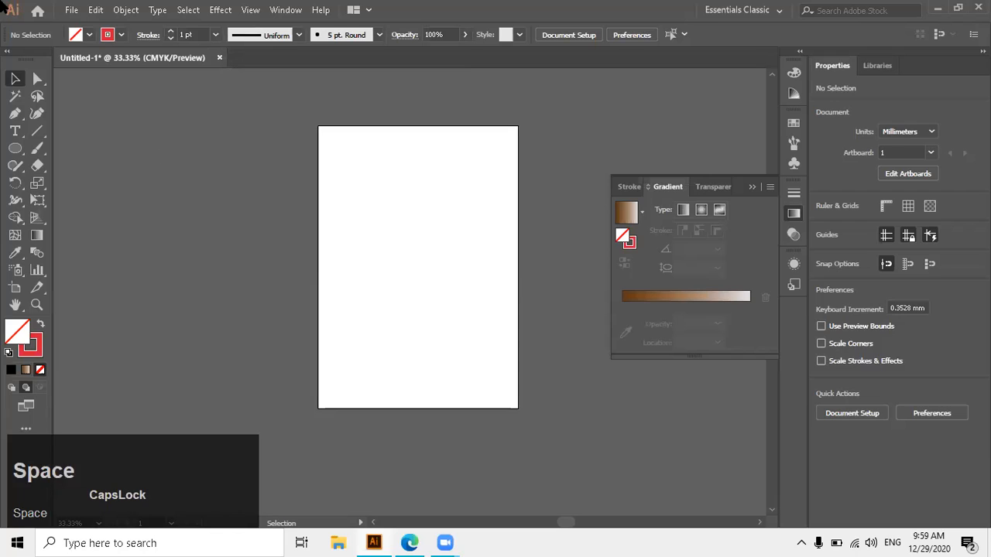
click(44, 3)
scroll(44, 4, up, 2)
click(702, 137)
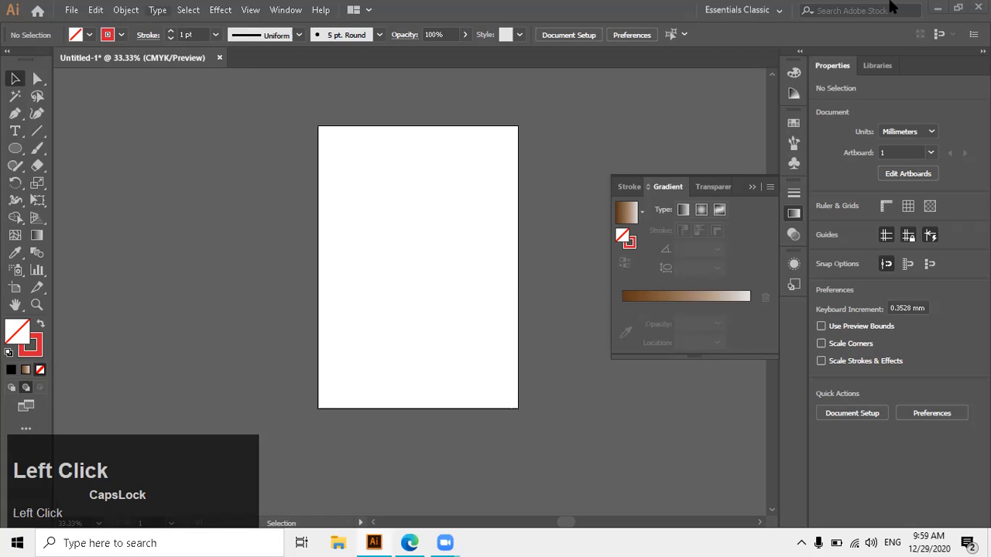